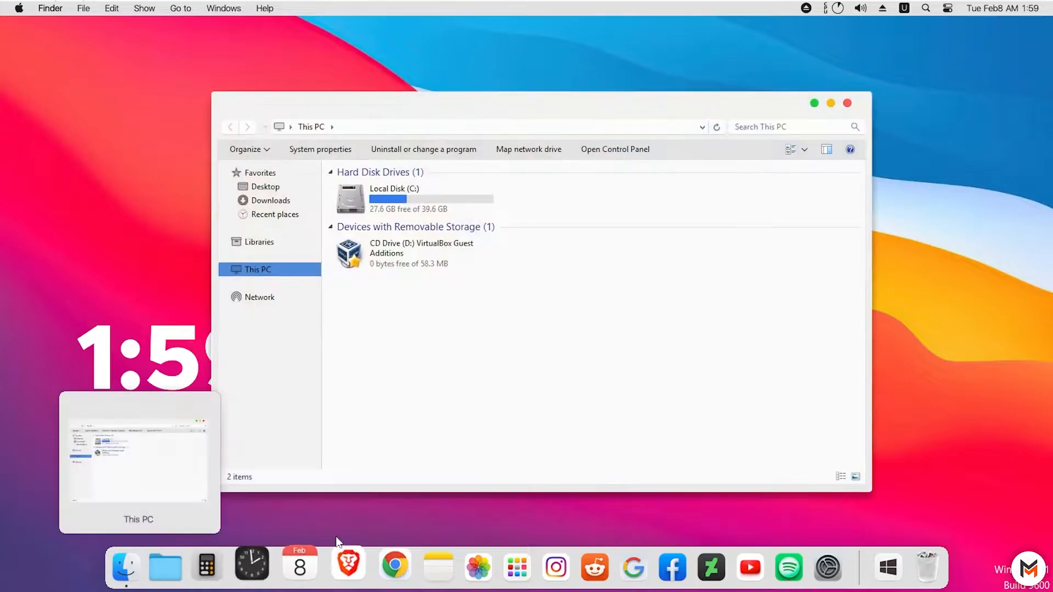
View the Desktop and Libraries locations in the file explorer and close its window.
left_click(280, 192)
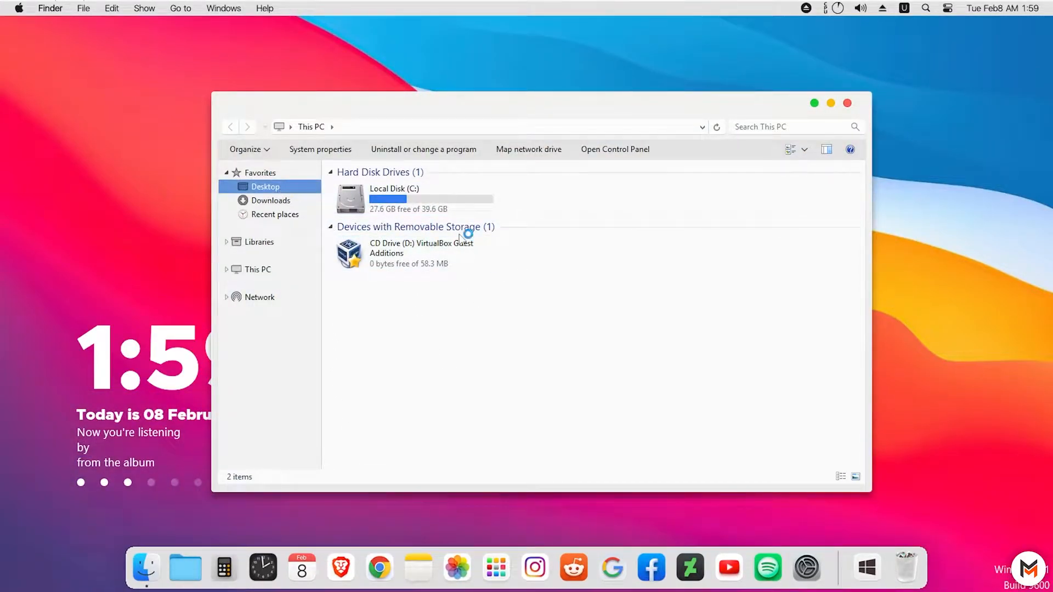
left_click(262, 242)
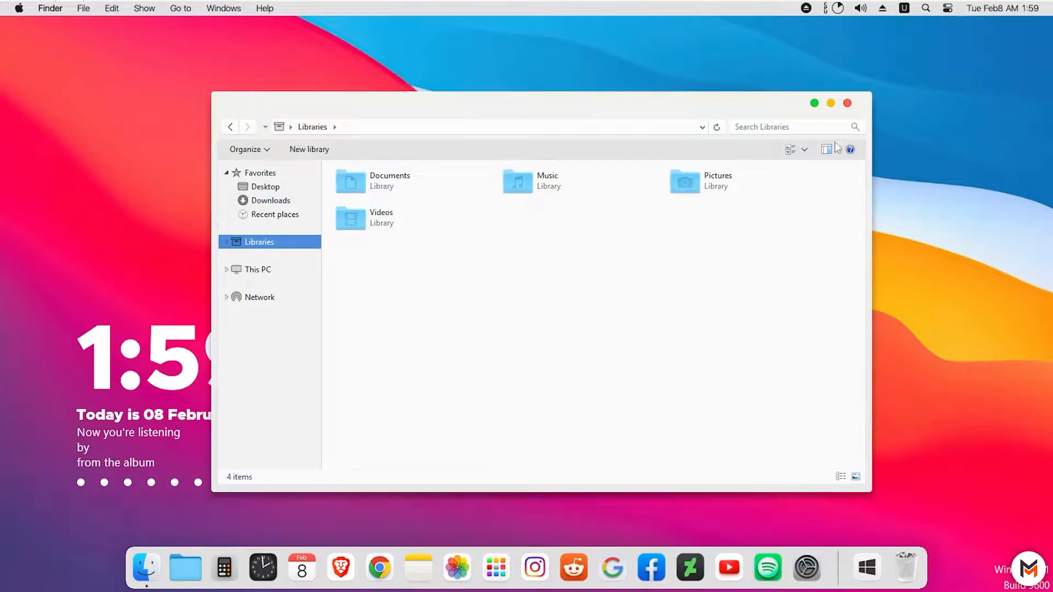
left_click(847, 103)
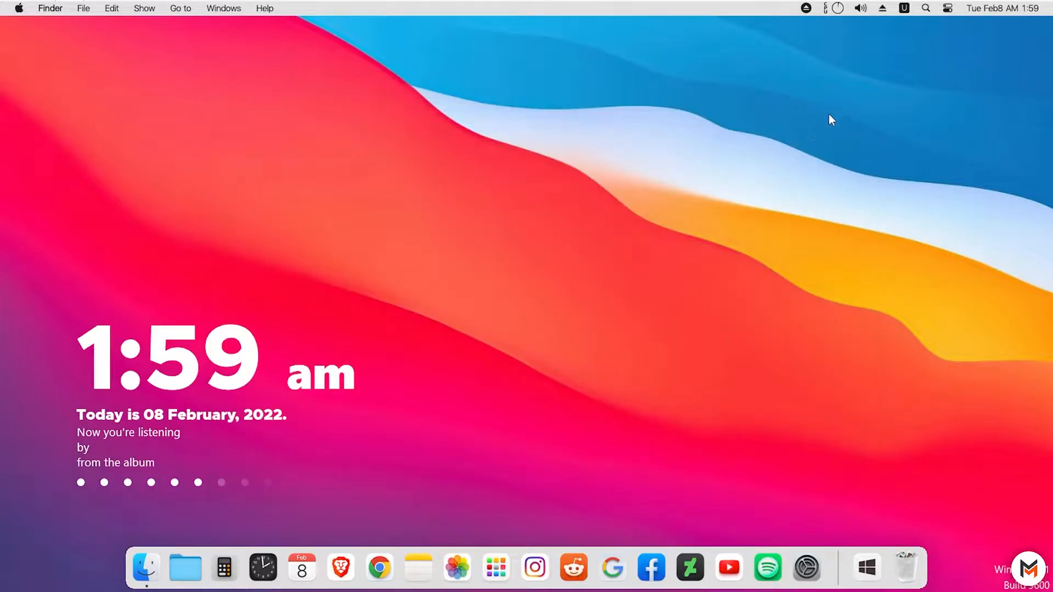
Open the app launcher, browse both of its pages and return to the desktop.
left_click(497, 565)
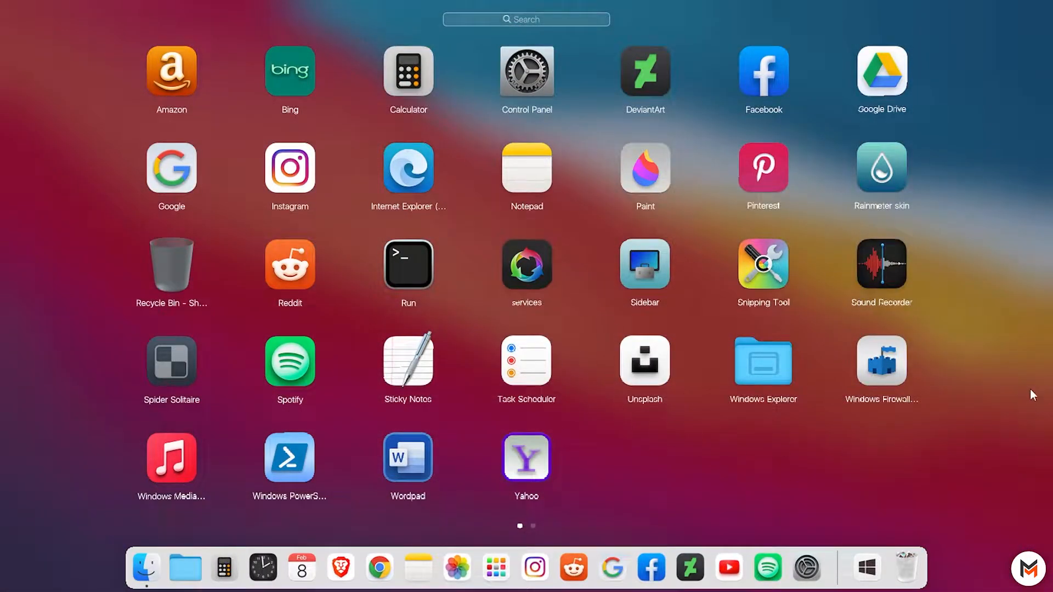
left_click_drag(1045, 395, 192, 378)
left_click_drag(126, 145, 977, 287)
left_click(832, 488)
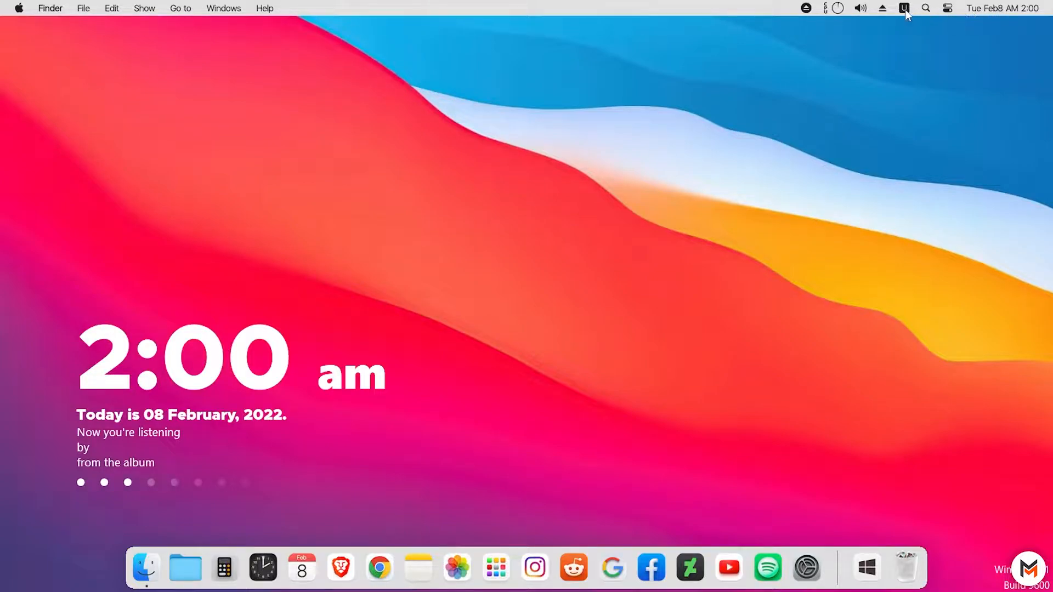
Show and dismiss the search pane, and lower the speaker volume to 31%.
left_click(925, 8)
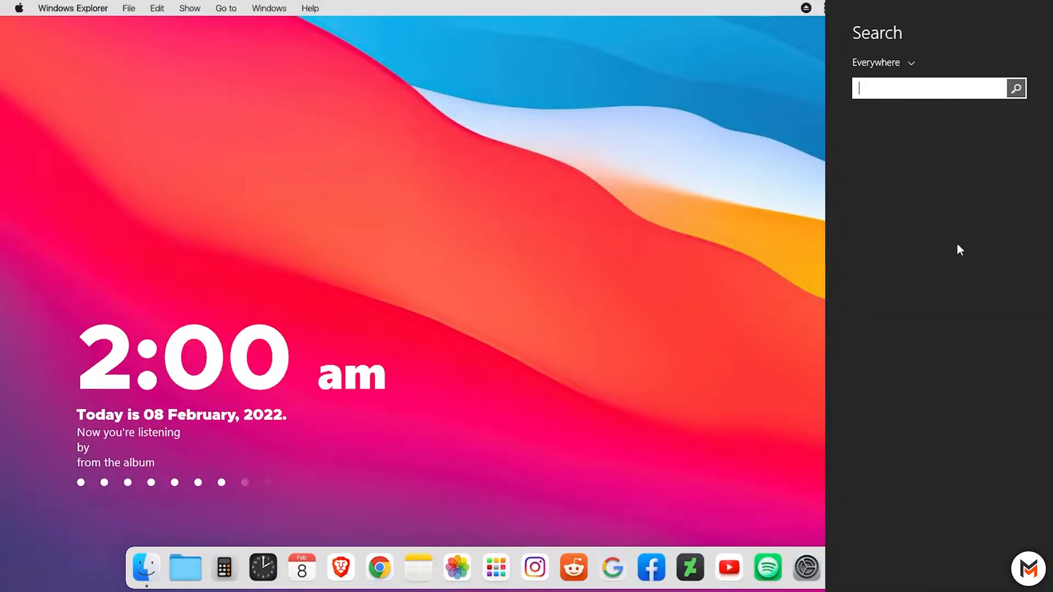
left_click(706, 58)
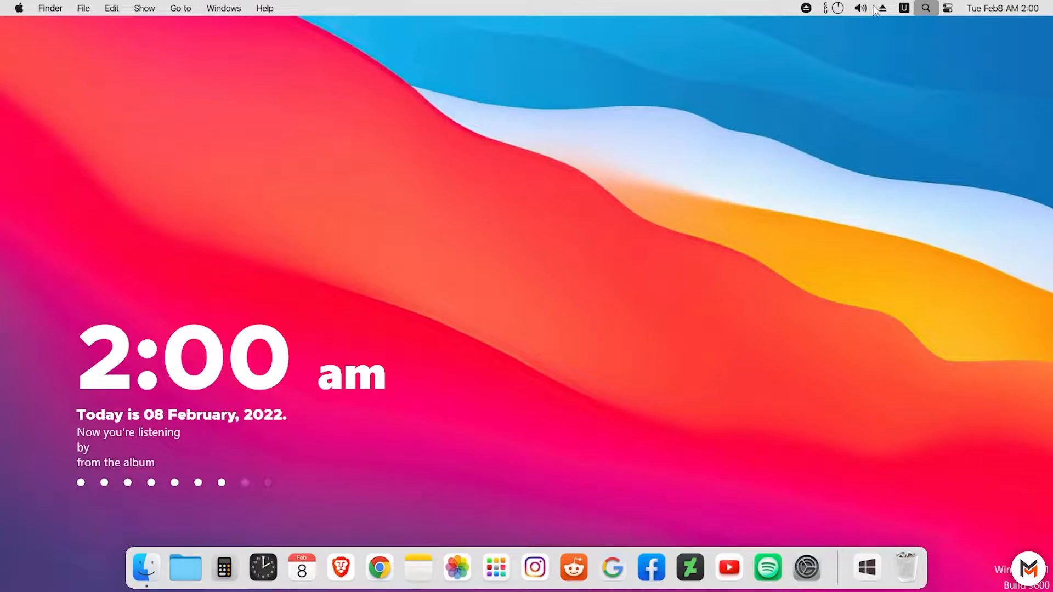
left_click(859, 9)
left_click_drag(933, 51, 854, 58)
left_click(779, 75)
Expand and collapse the dock's system tray stack and its Local Disk folder stack.
left_click(869, 565)
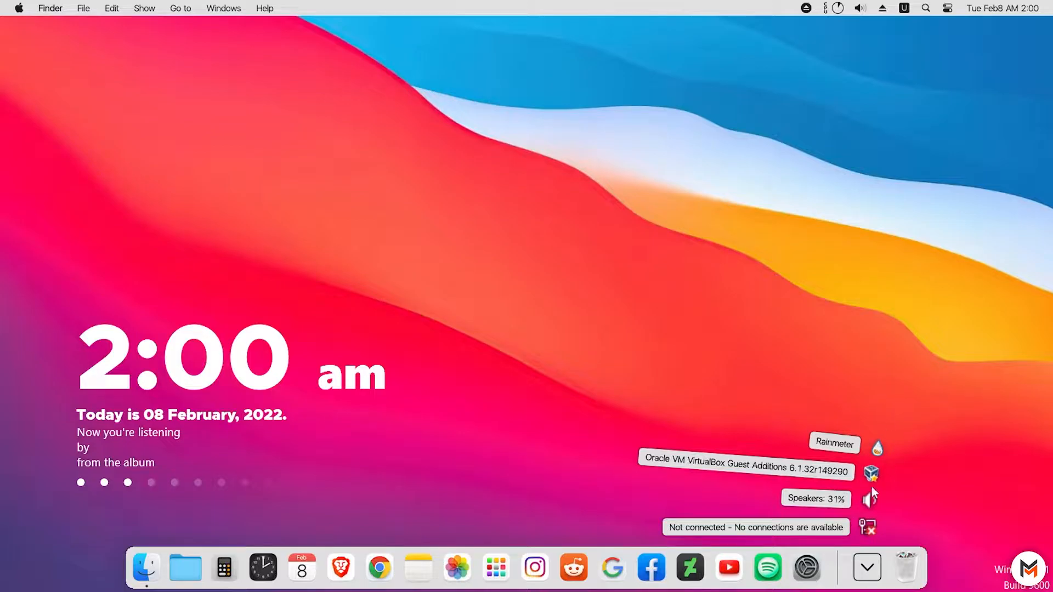
left_click(944, 390)
left_click(193, 567)
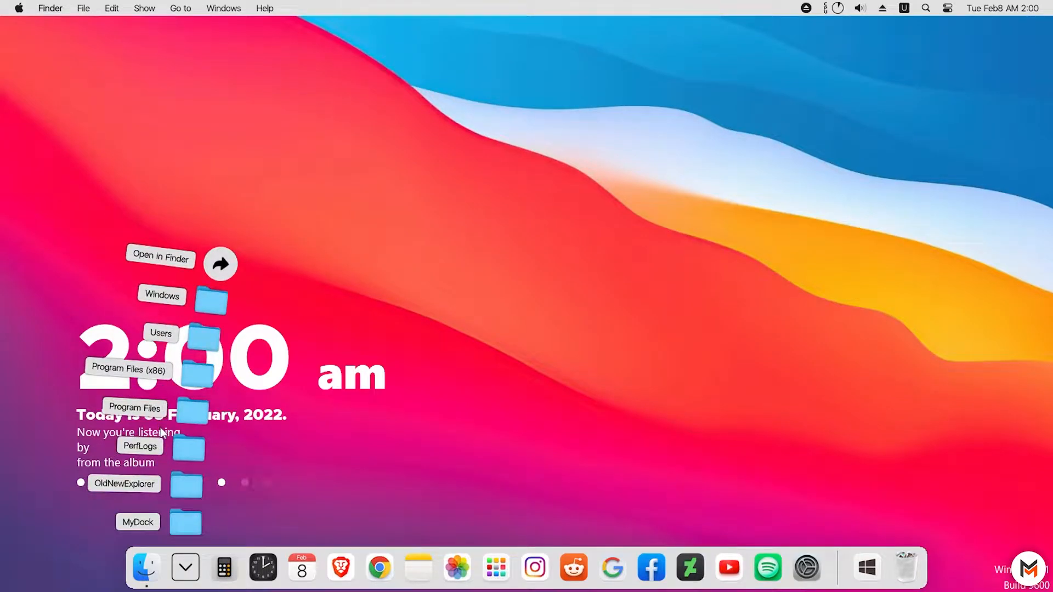
left_click(469, 231)
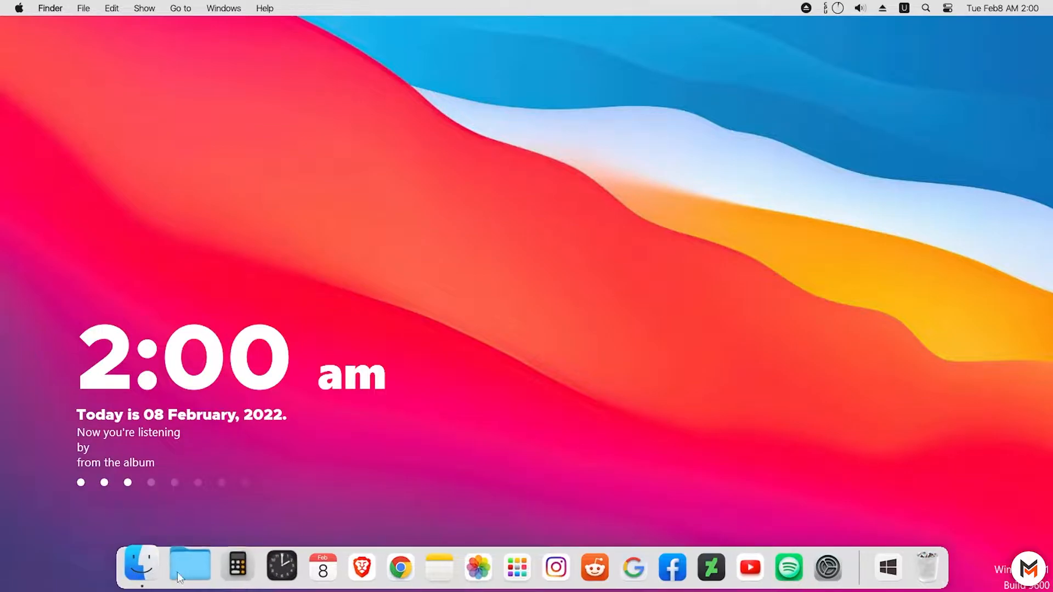
Open Control Panel, view its category page and close the window.
left_click(810, 566)
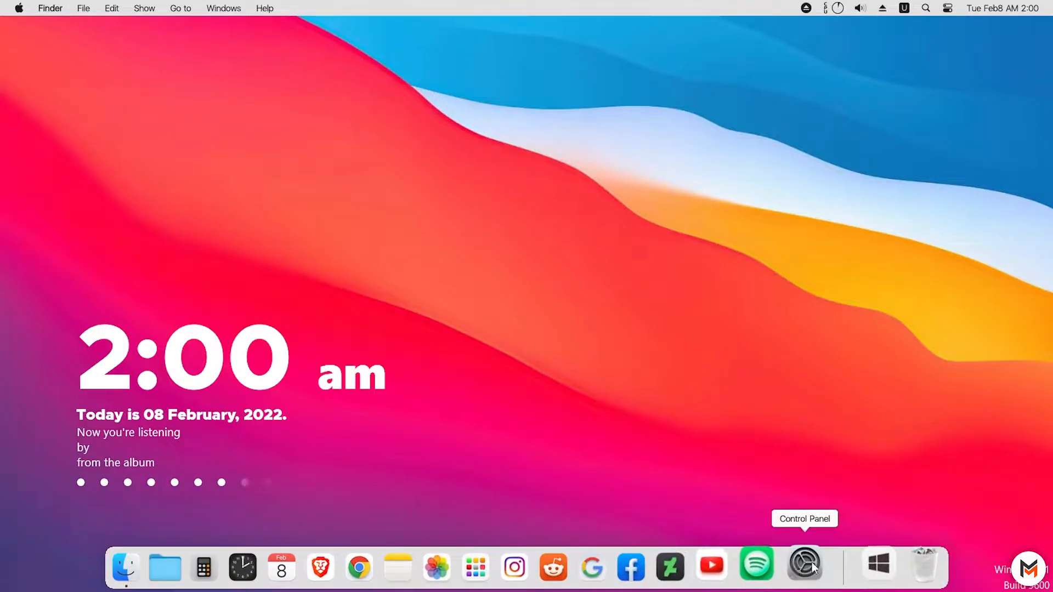
left_click(305, 130)
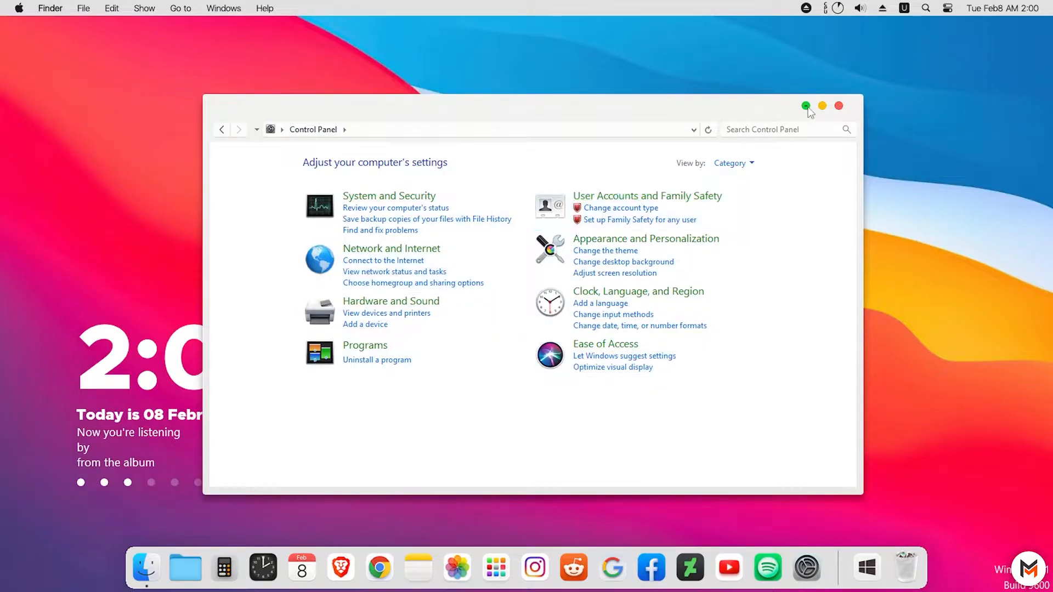
left_click(839, 106)
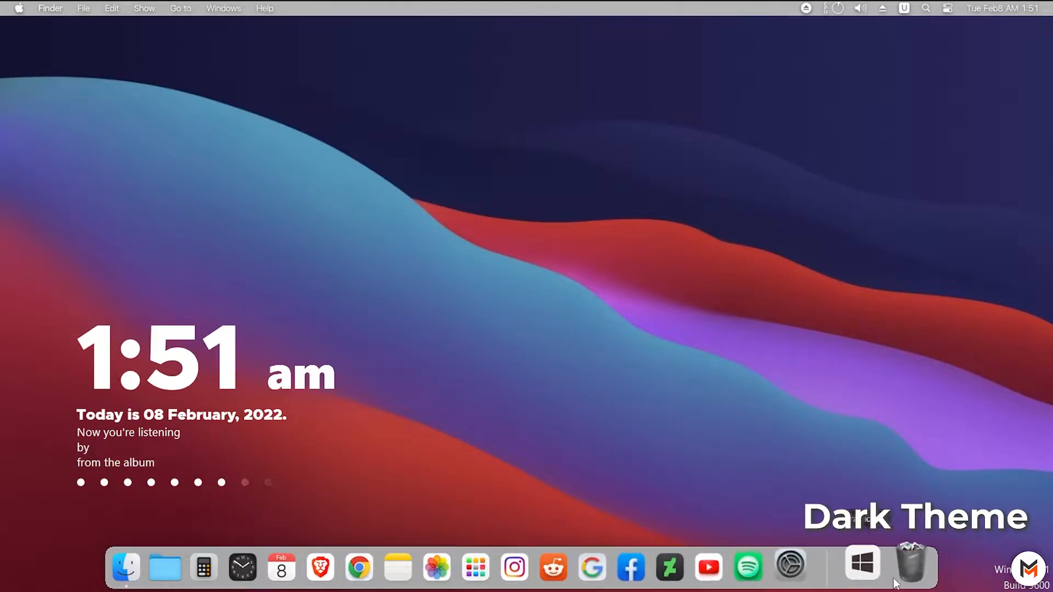
Browse the app launcher's two pages in the dark theme and return to the desktop.
left_click(497, 564)
left_click_drag(928, 395, 337, 382)
left_click_drag(910, 417, 350, 403)
left_click_drag(650, 465, 279, 107)
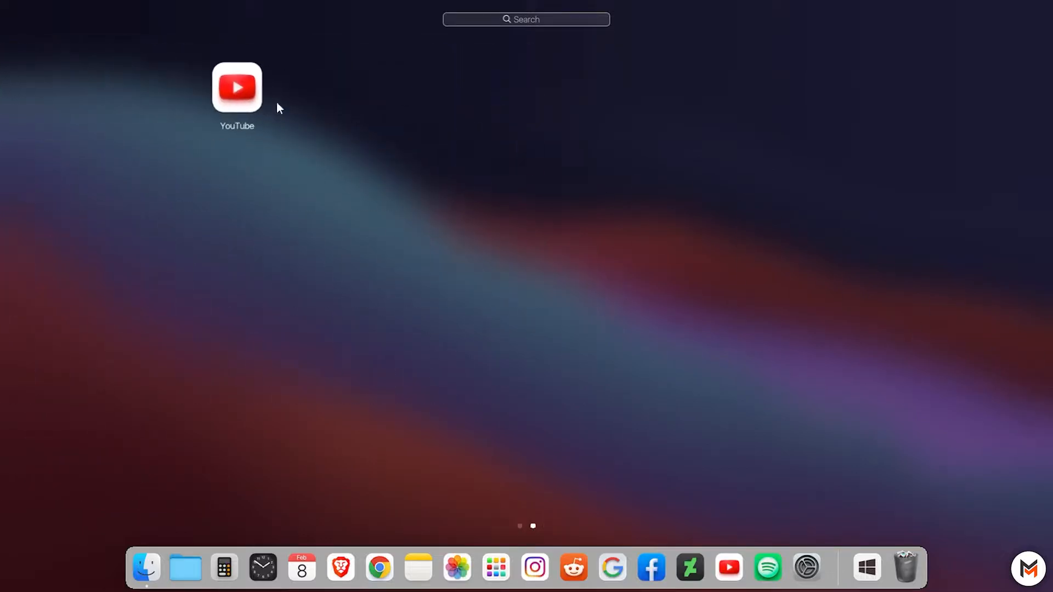
left_click_drag(146, 198, 404, 268)
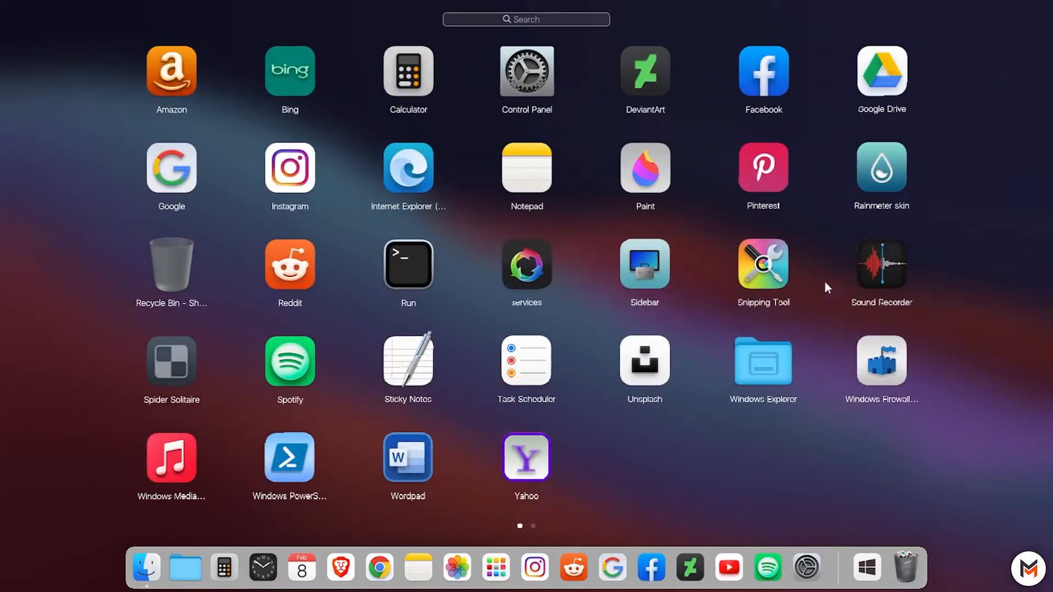
left_click_drag(931, 465, 6, 263)
mouse_move(1, 1)
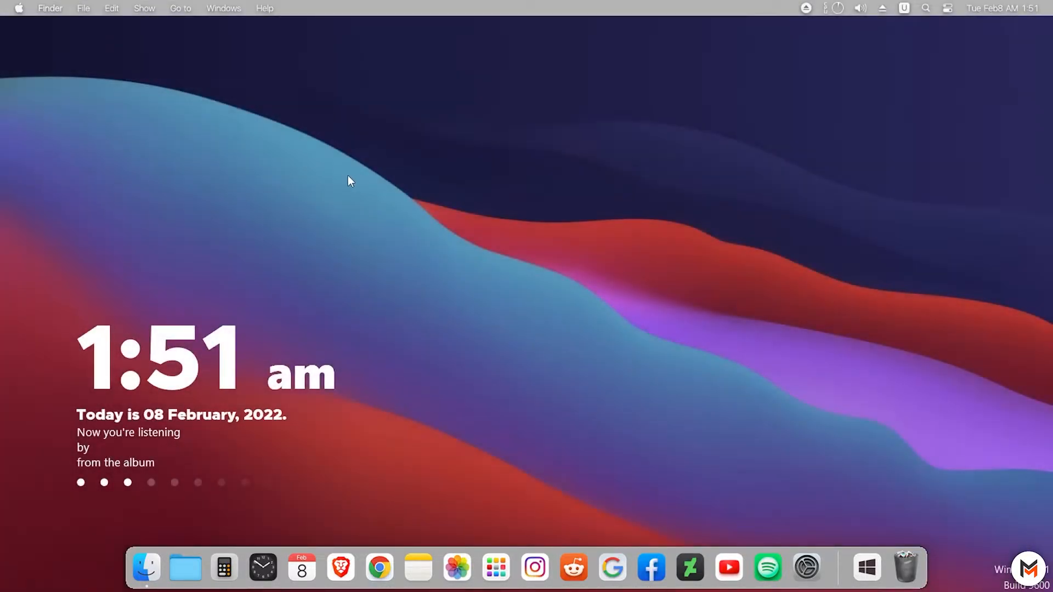
Browse This PC, Local Disk (C:), Libraries and Desktop in the dark-themed file explorer, and close it.
left_click(147, 564)
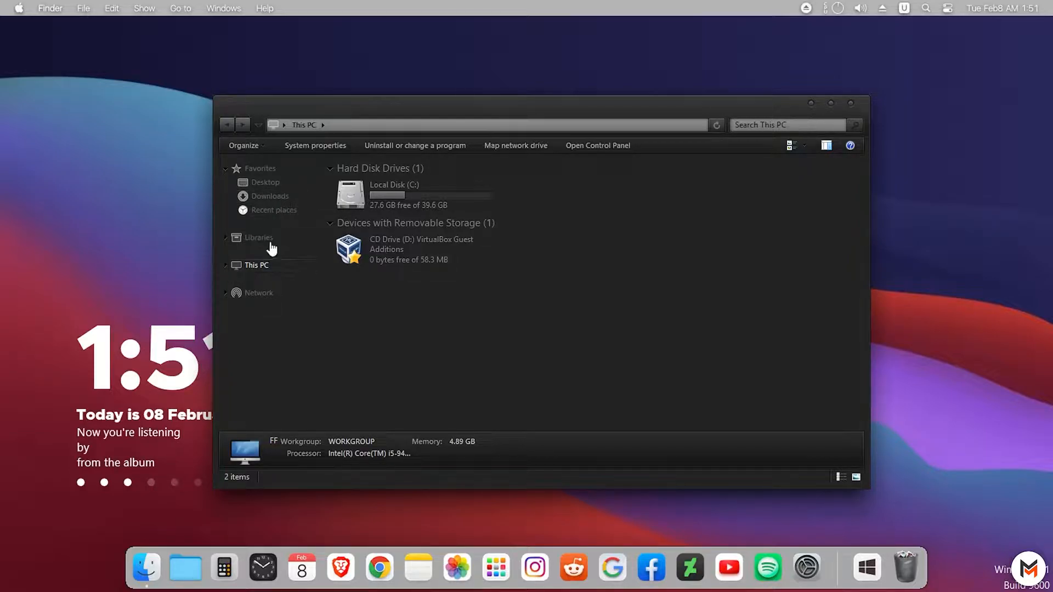
double_click(419, 199)
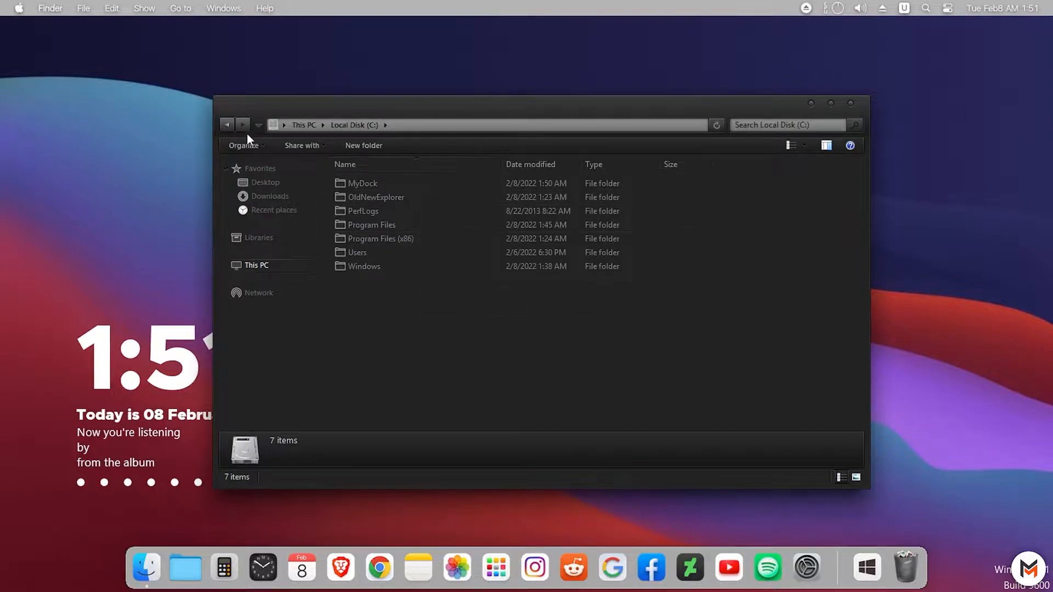
left_click(227, 125)
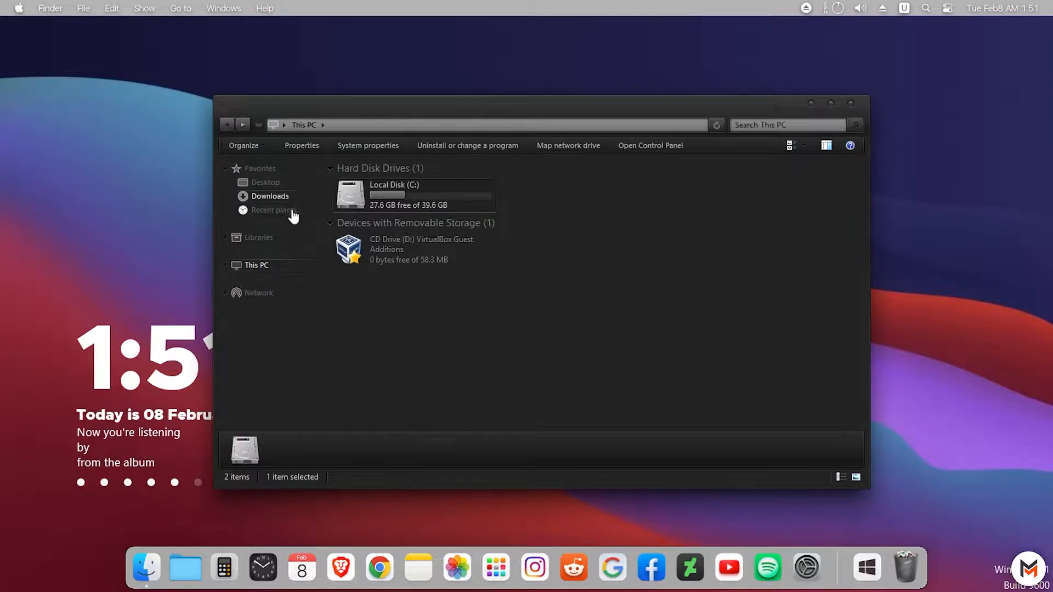
left_click(253, 239)
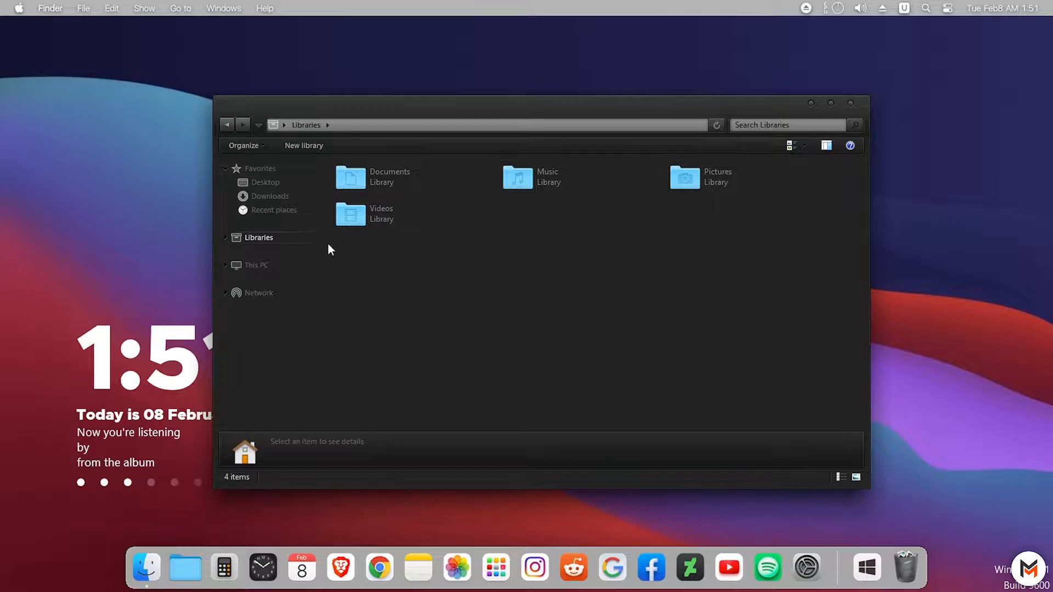
left_click(266, 182)
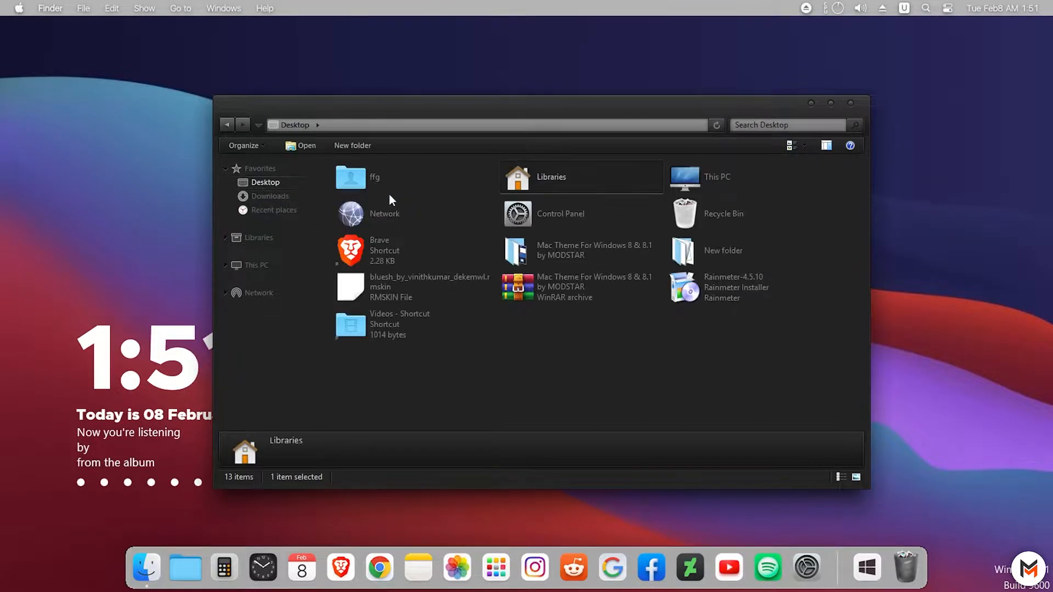
left_click(850, 104)
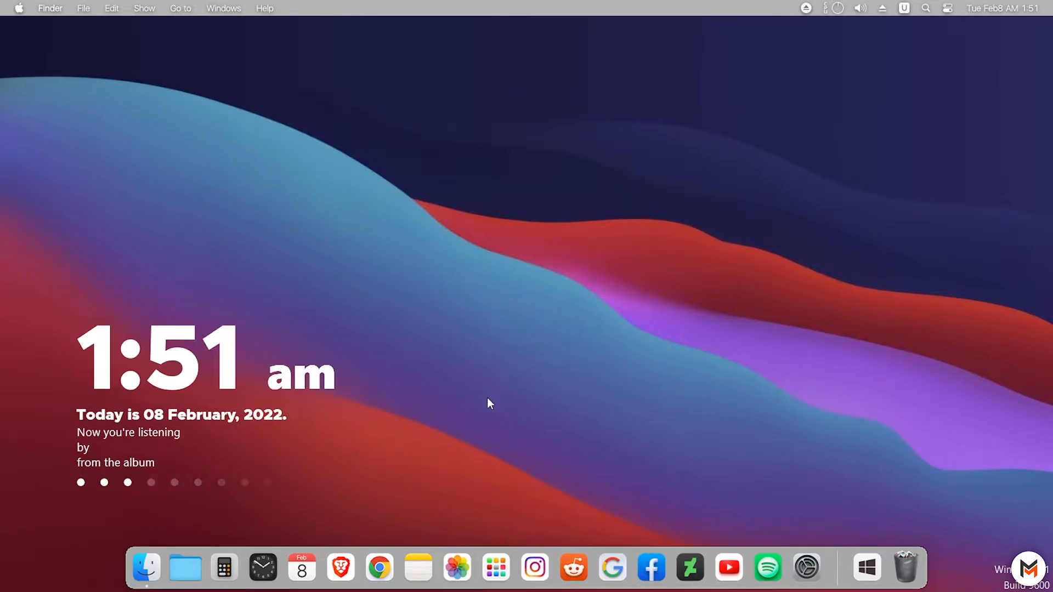
View Control Panel's large icons list and category page in the dark theme, and close the window.
left_click(805, 568)
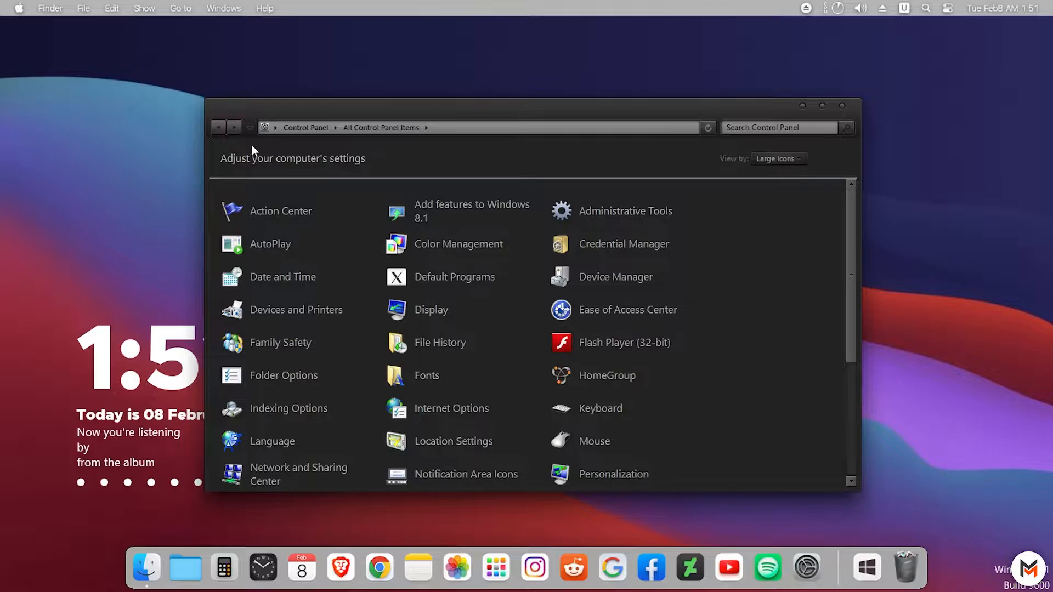
left_click(317, 128)
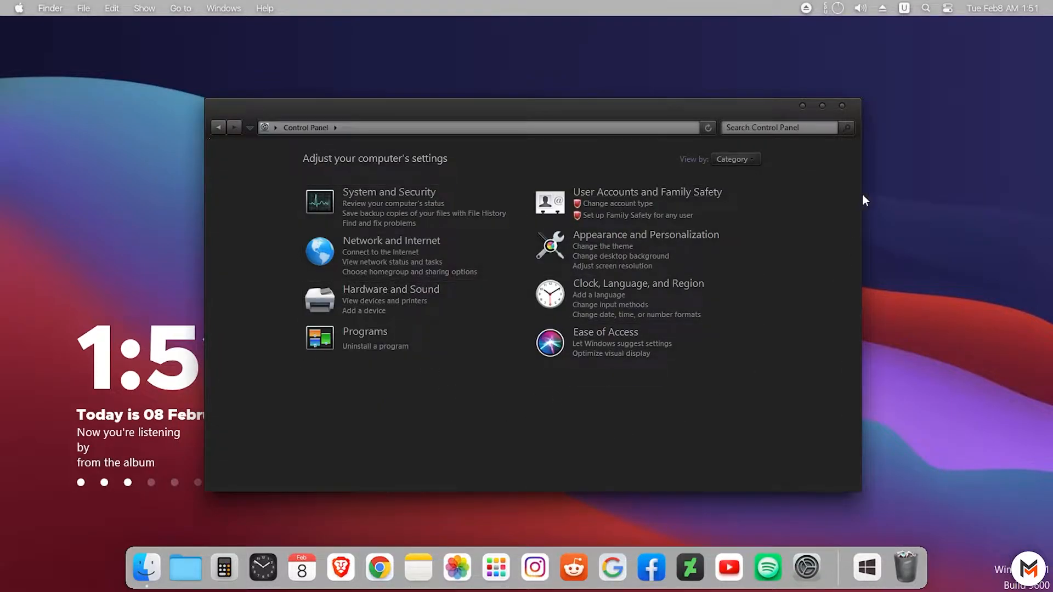
left_click(839, 106)
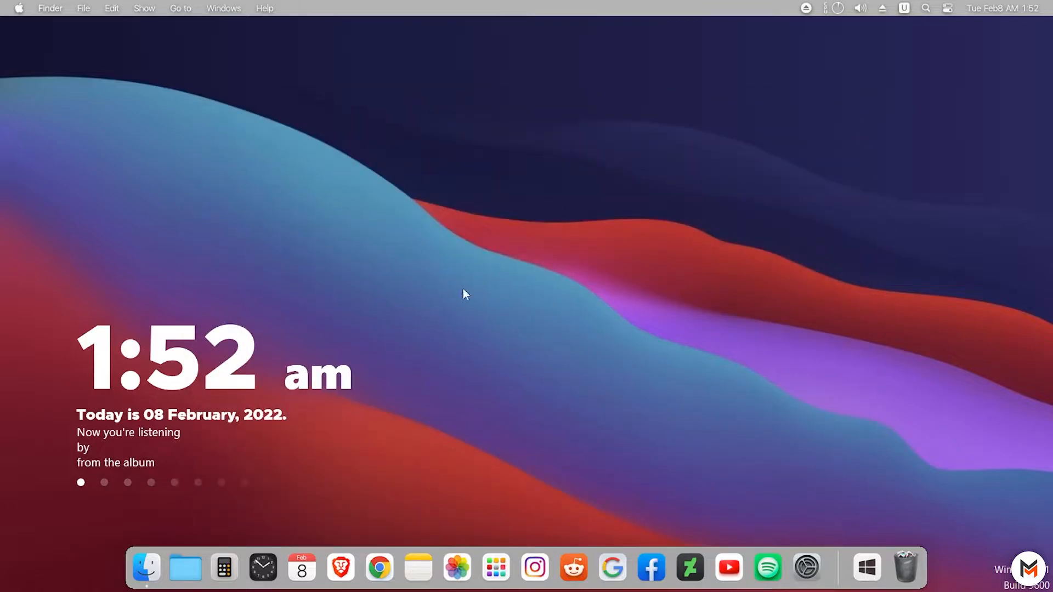
Expand and collapse the dark-themed folder stack and system tray stack in the dock.
left_click(186, 566)
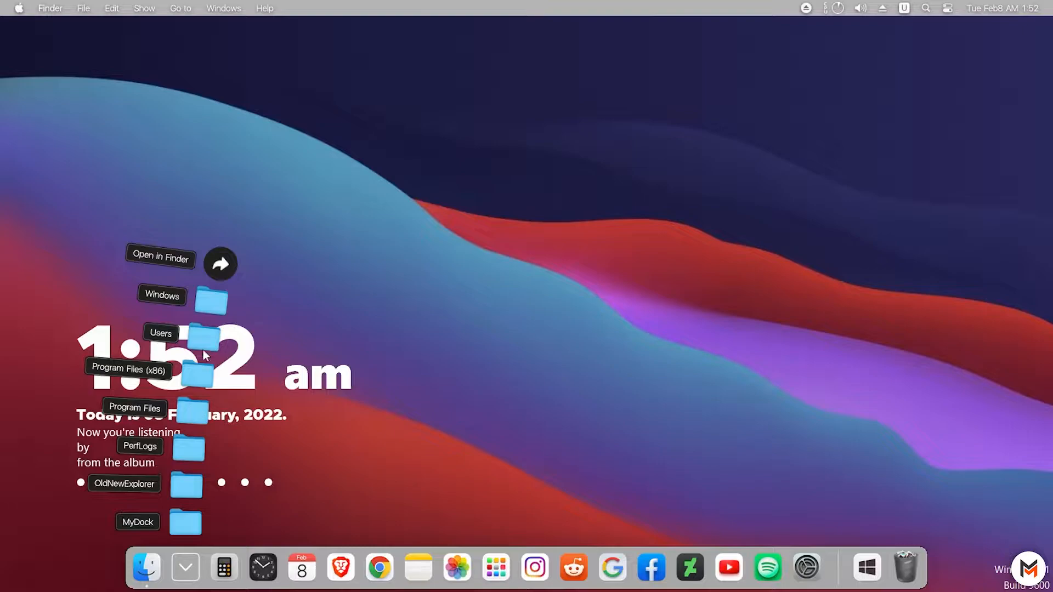
left_click(553, 412)
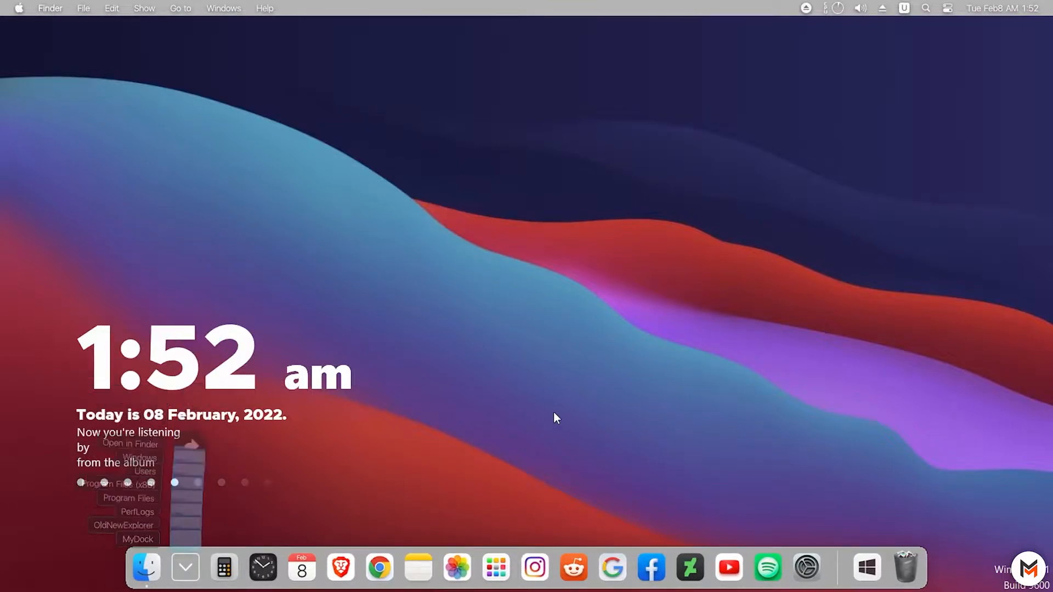
left_click(869, 569)
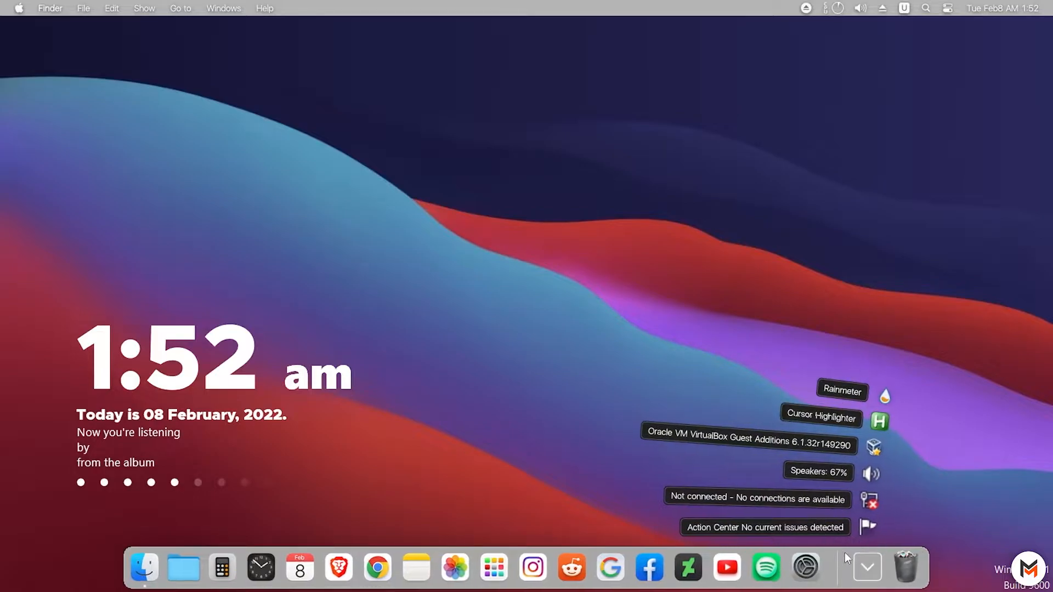
left_click(860, 557)
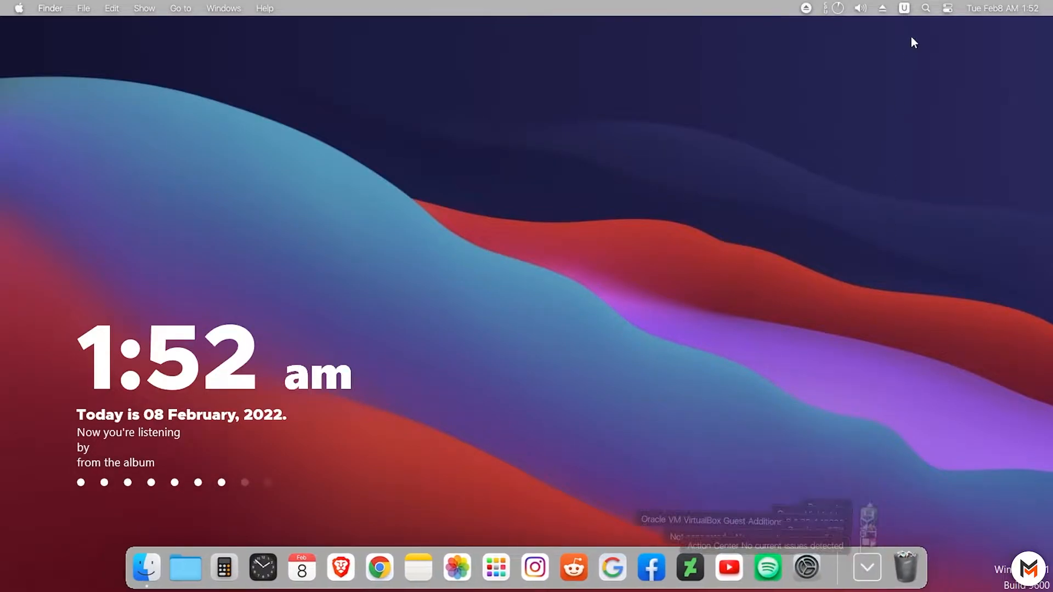
Open the search pane in the dark theme and dismiss it without searching.
left_click(906, 9)
left_click(925, 8)
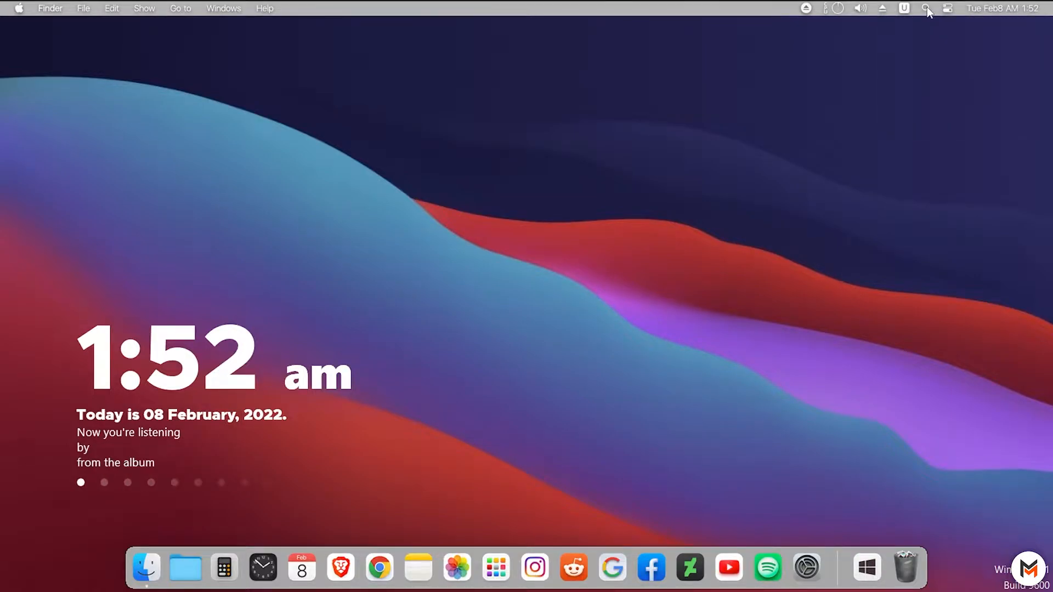
left_click(927, 8)
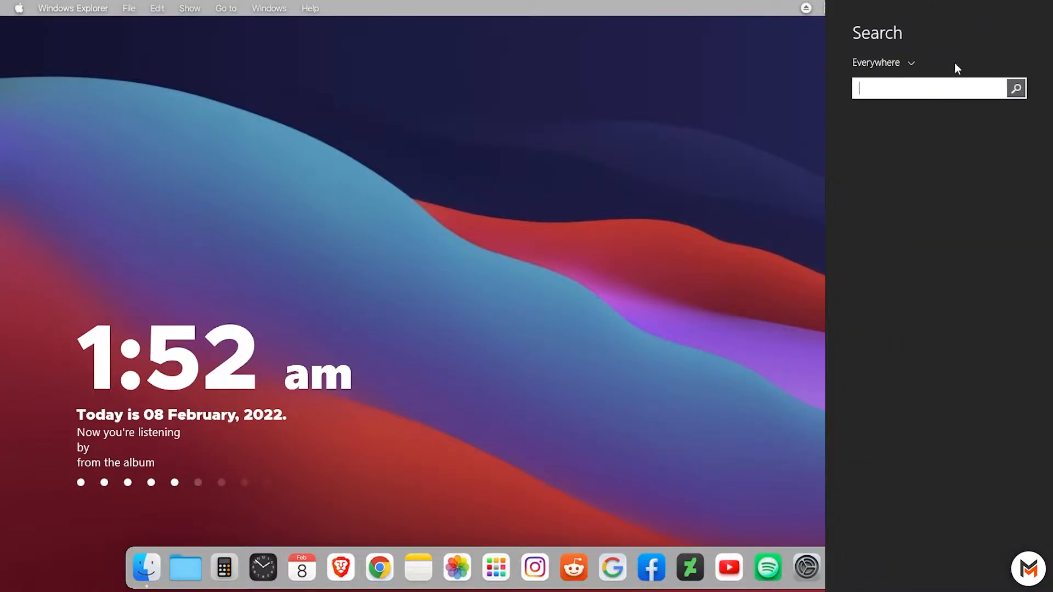
left_click(752, 72)
left_click(928, 8)
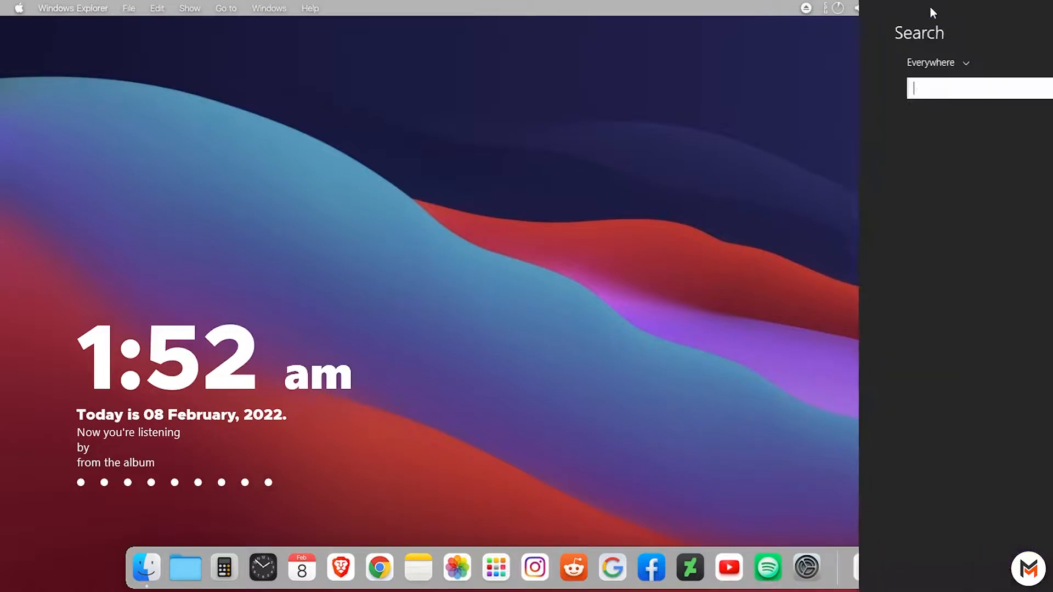
left_click(771, 78)
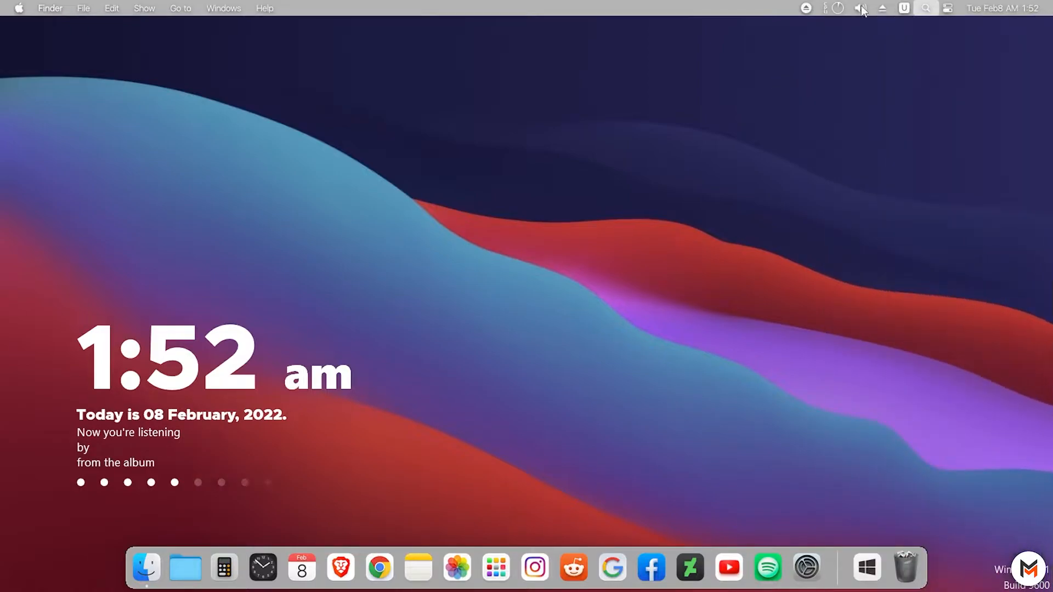
Adjust the speaker volume and choose the eject option for the VBox_GAs_6.1.32 disc in drive D:.
left_click(861, 9)
mouse_move(973, 48)
left_mouse_down()
mouse_move(935, 49)
mouse_move(970, 49)
left_mouse_up()
scroll(947, 48, "down", 6)
left_click(803, 46)
left_click(807, 9)
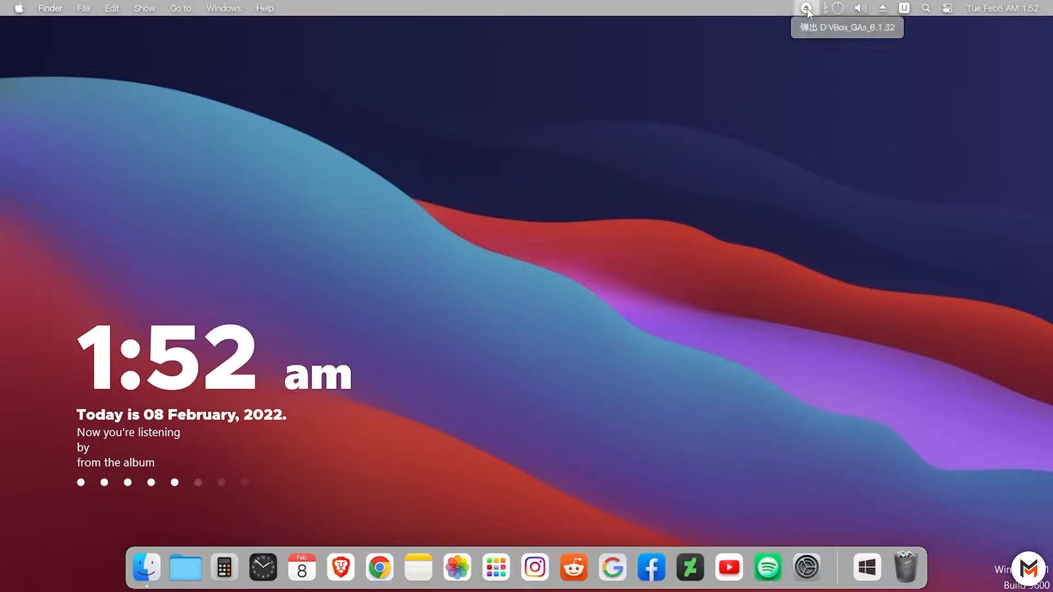
left_click(837, 27)
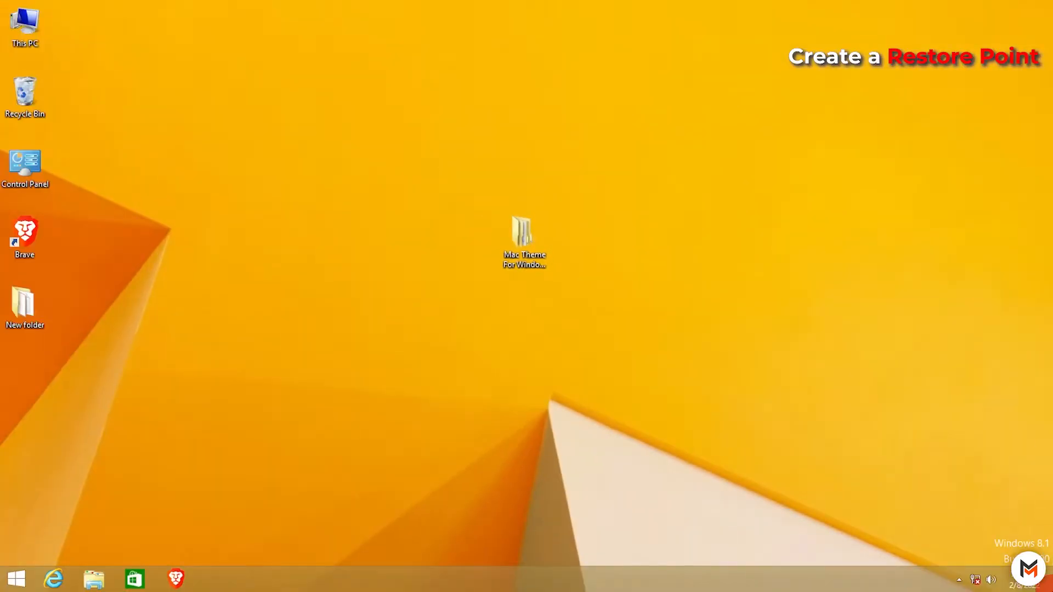
Search for the restore point setting and open System Properties' protection page.
key("super+c")
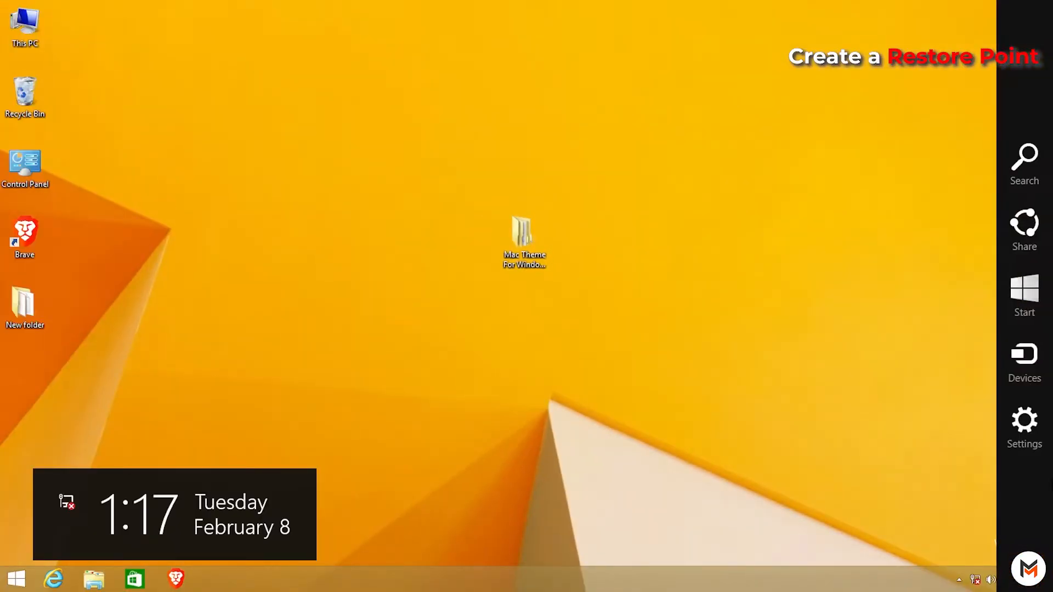
left_click(1026, 161)
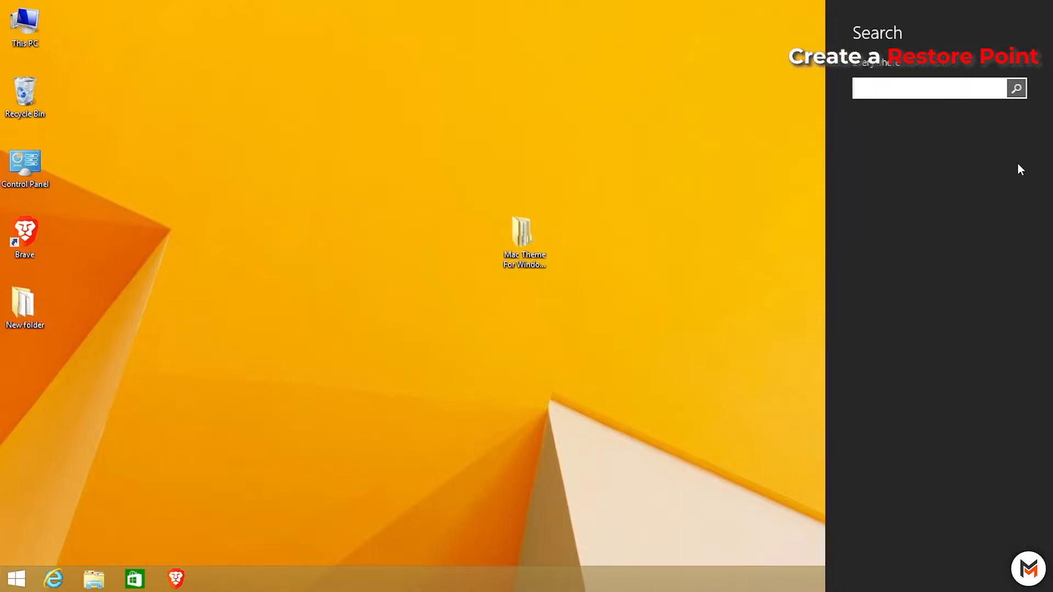
type("creat")
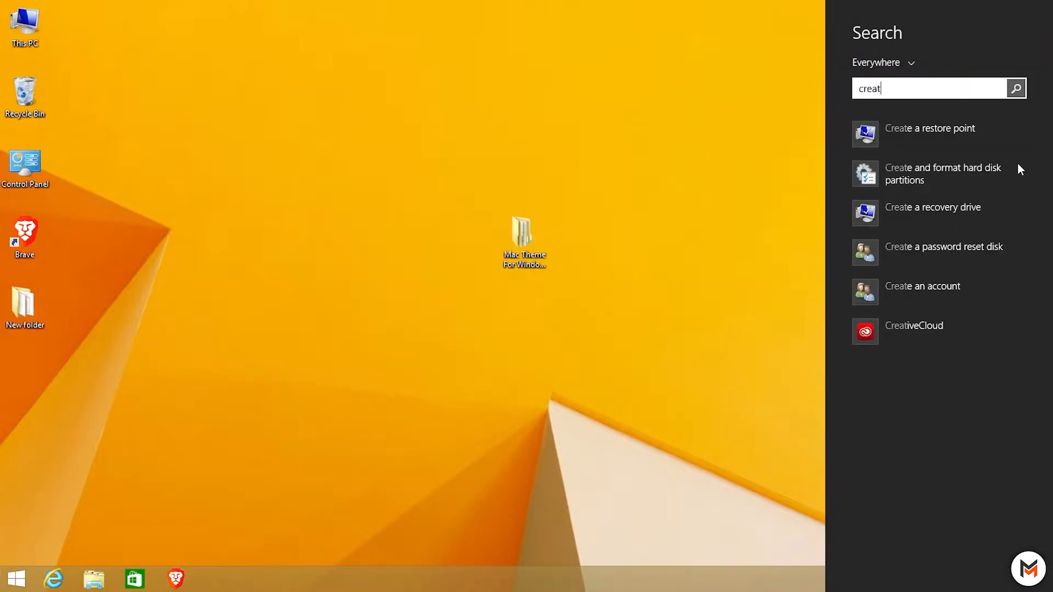
left_click(958, 136)
Review the restore settings of Local Disk (C:) and accept them with system protection turned on.
left_click(292, 198)
left_click(269, 270)
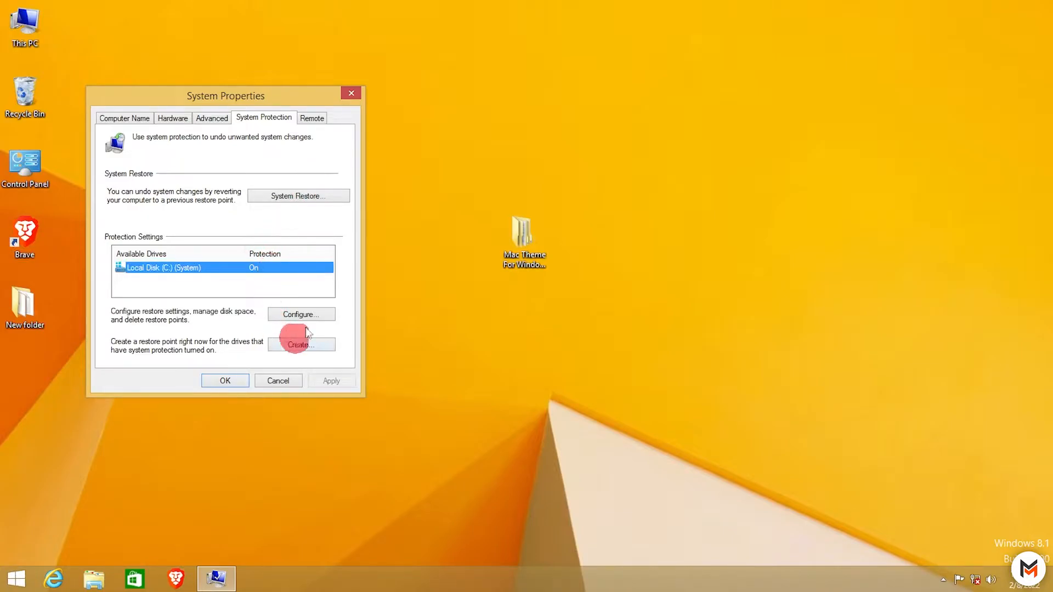
left_click(300, 315)
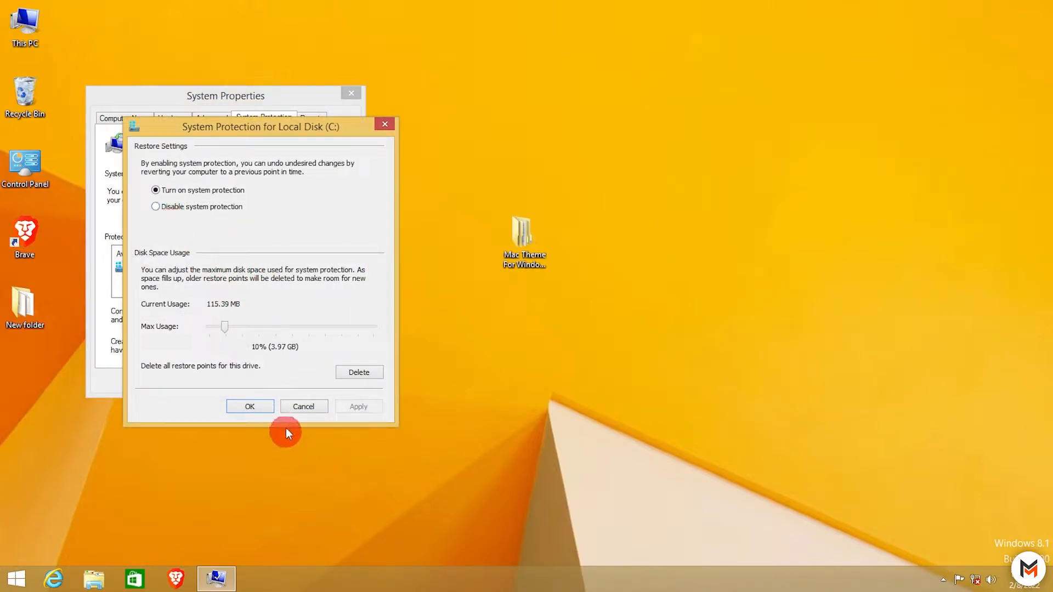
left_click(262, 409)
Create a restore point described as "test" and close System Properties.
left_click(312, 346)
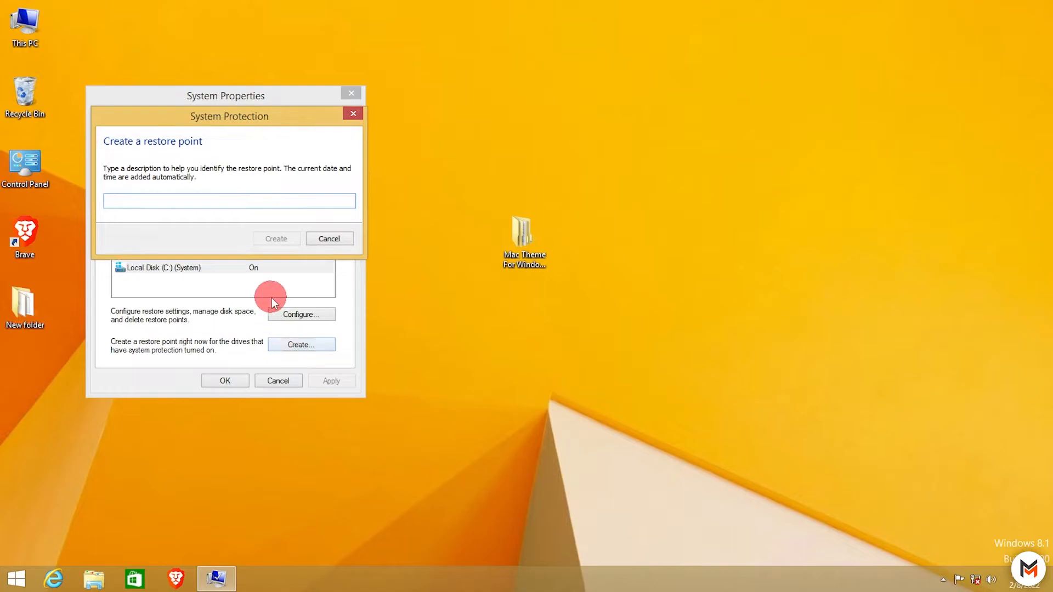
type("test")
key("Return")
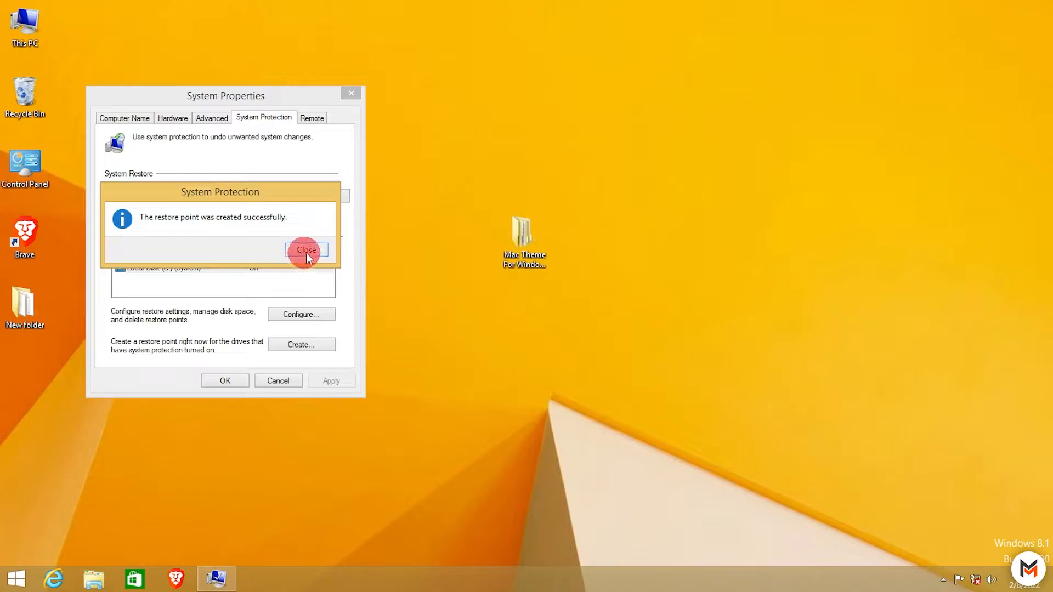
left_click(307, 249)
left_click(227, 380)
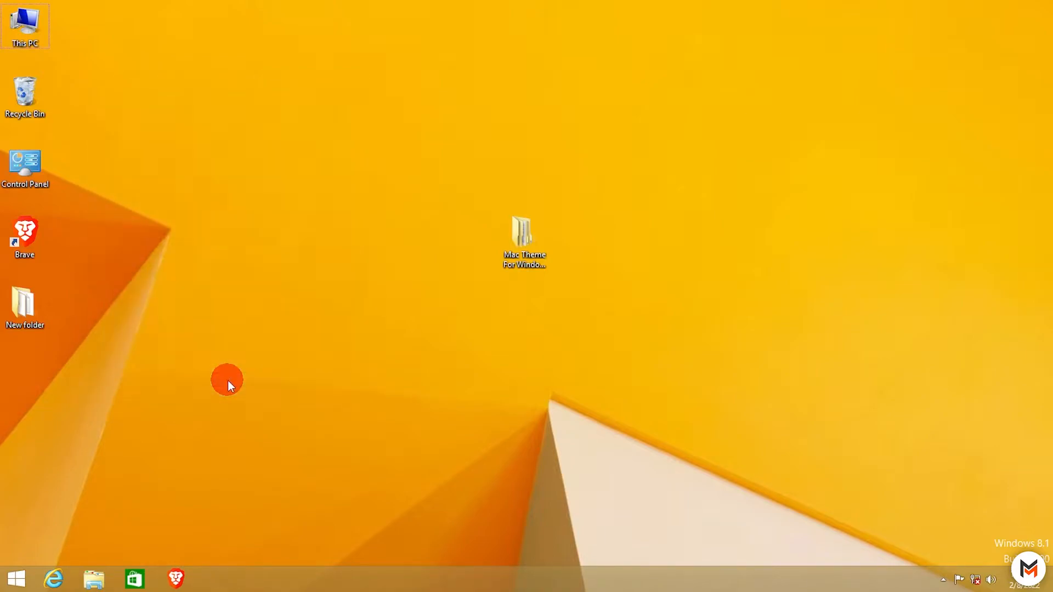
Extract the Mac Theme For Windows 8 & 8.1 by MODSTAR archive to its own folder and open the extracted inner folder.
right_click(481, 231)
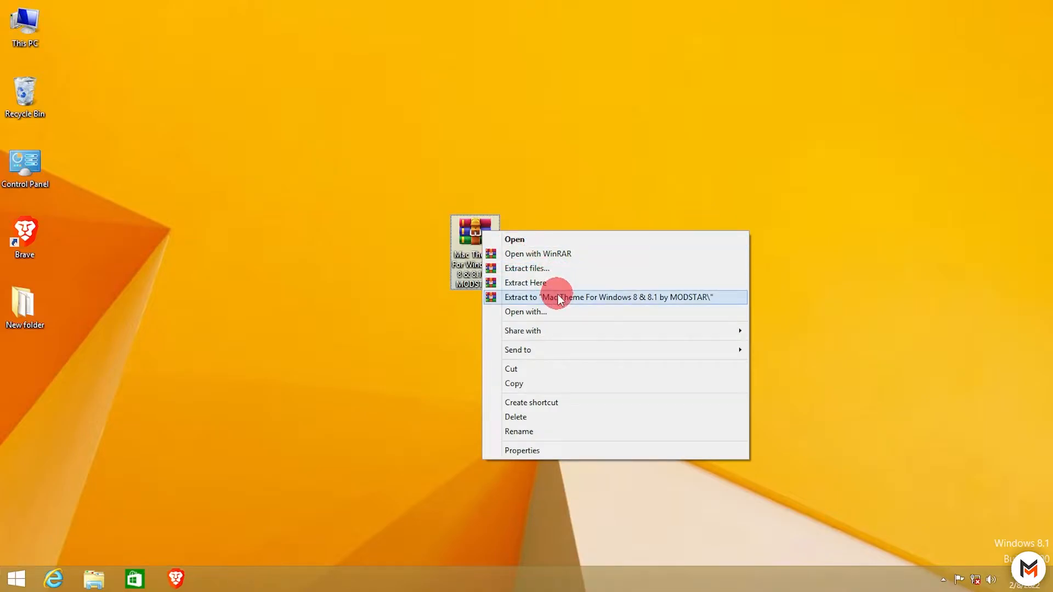
left_click(558, 298)
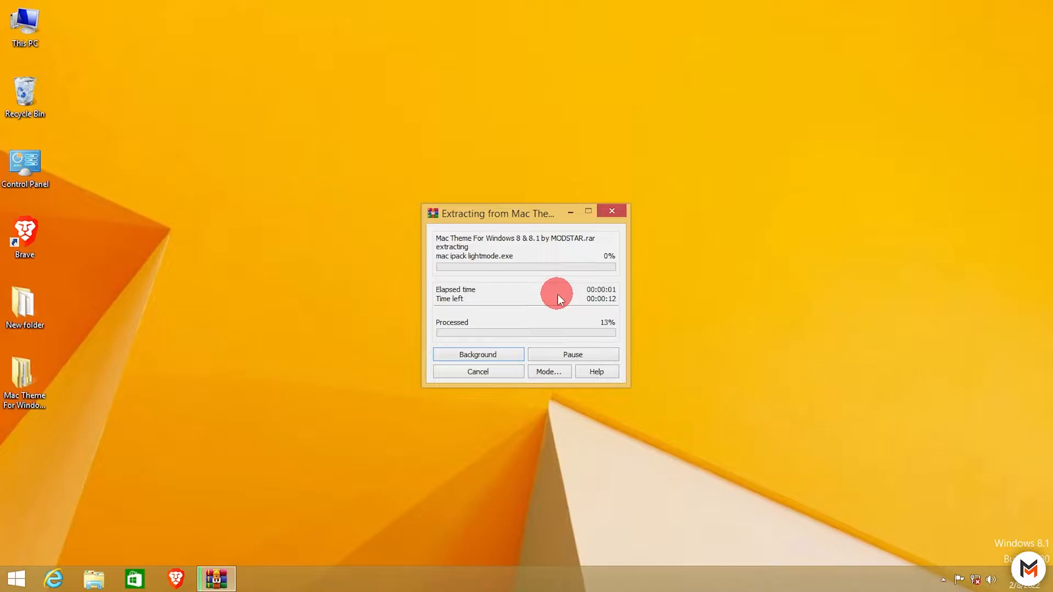
double_click(41, 381)
double_click(462, 189)
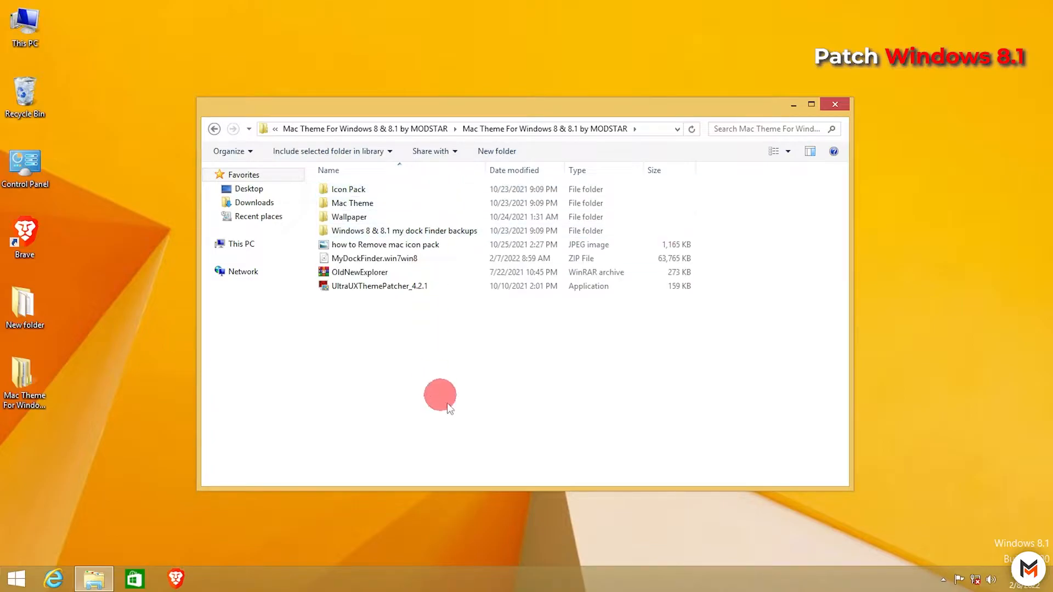
Run UltraUXThemePatcher_4.2.1 with administrator permission, accept the license terms and install the patch.
left_click(413, 289)
double_click(417, 287)
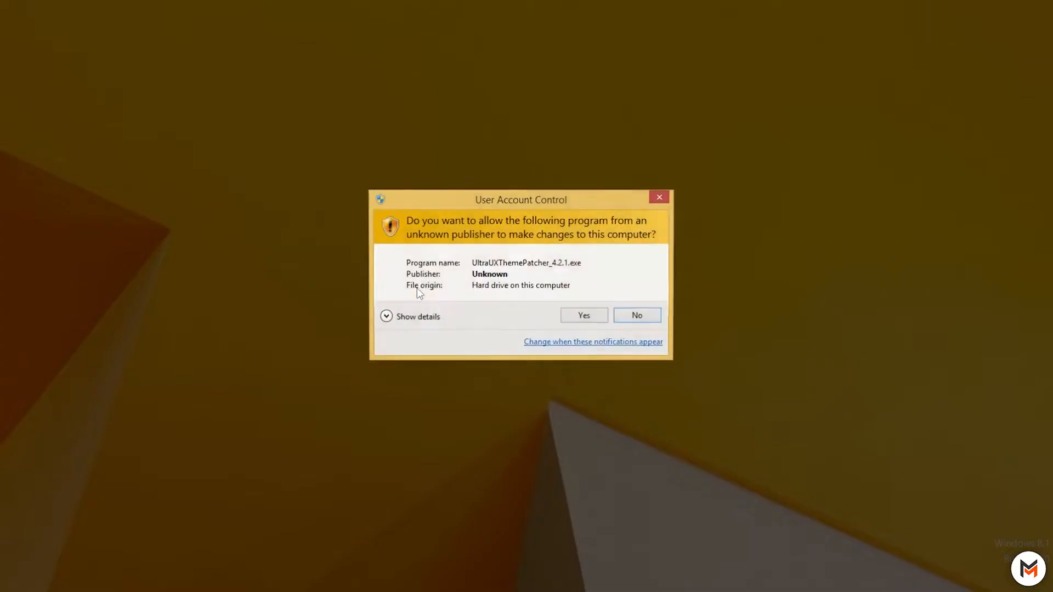
left_click(580, 318)
left_click(602, 395)
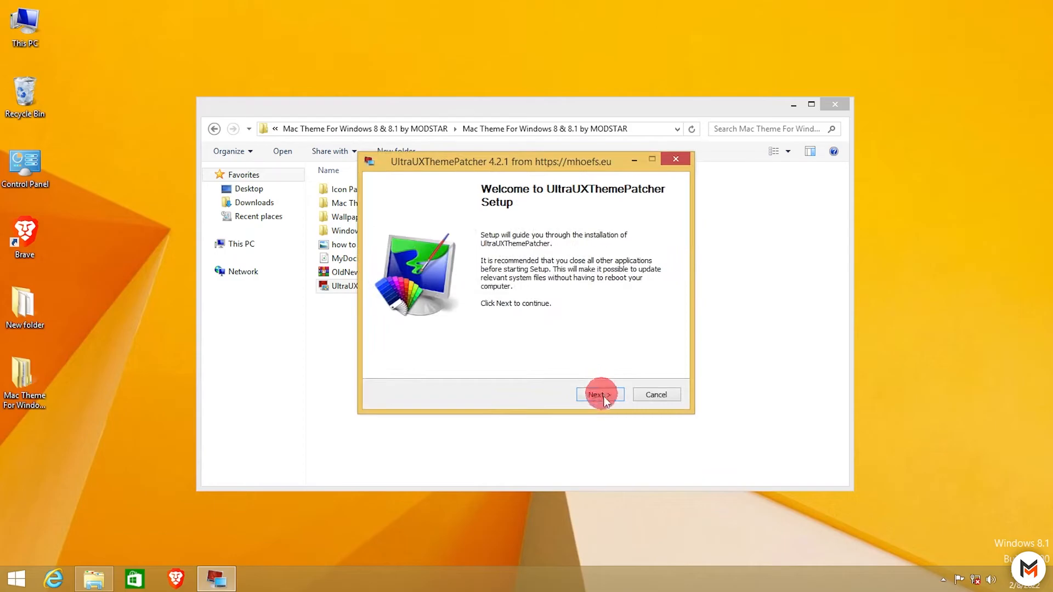
left_click(381, 365)
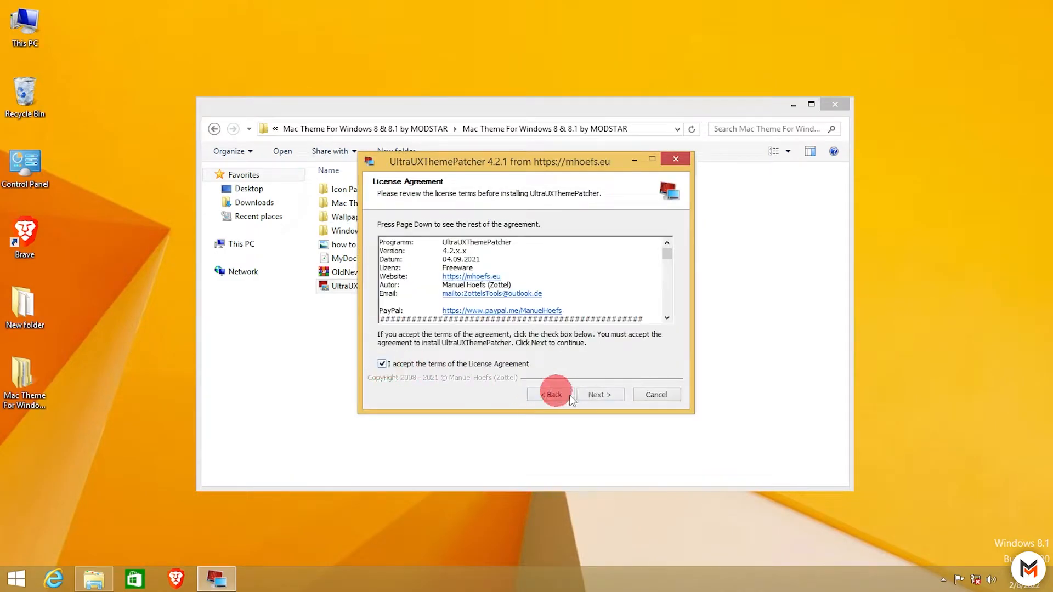
left_click(603, 396)
left_click(607, 396)
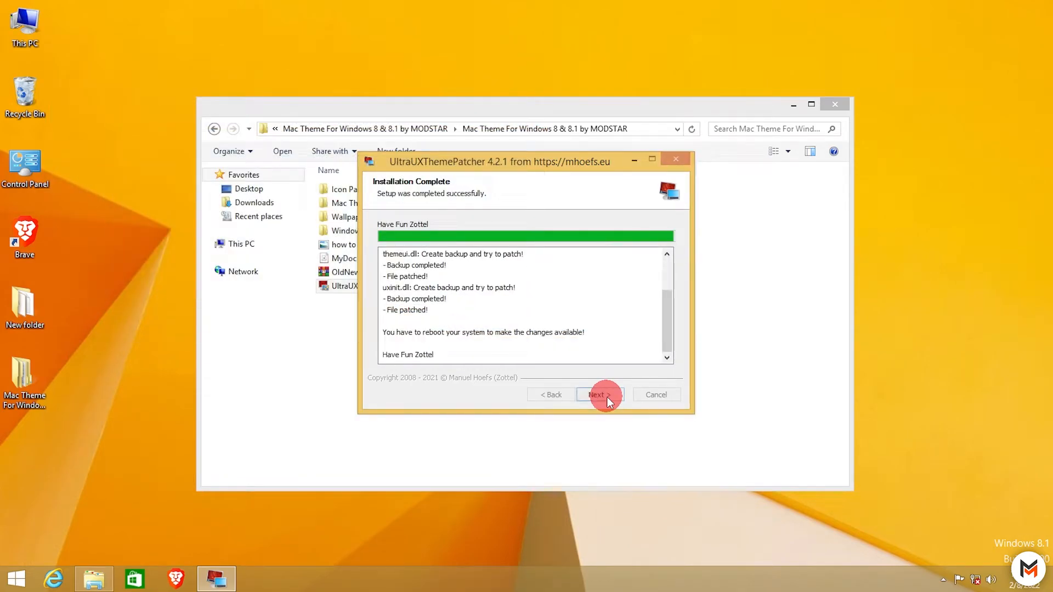
Finish the UltraUXThemePatcher setup with the Reboot now option.
left_click(607, 397)
left_click(607, 396)
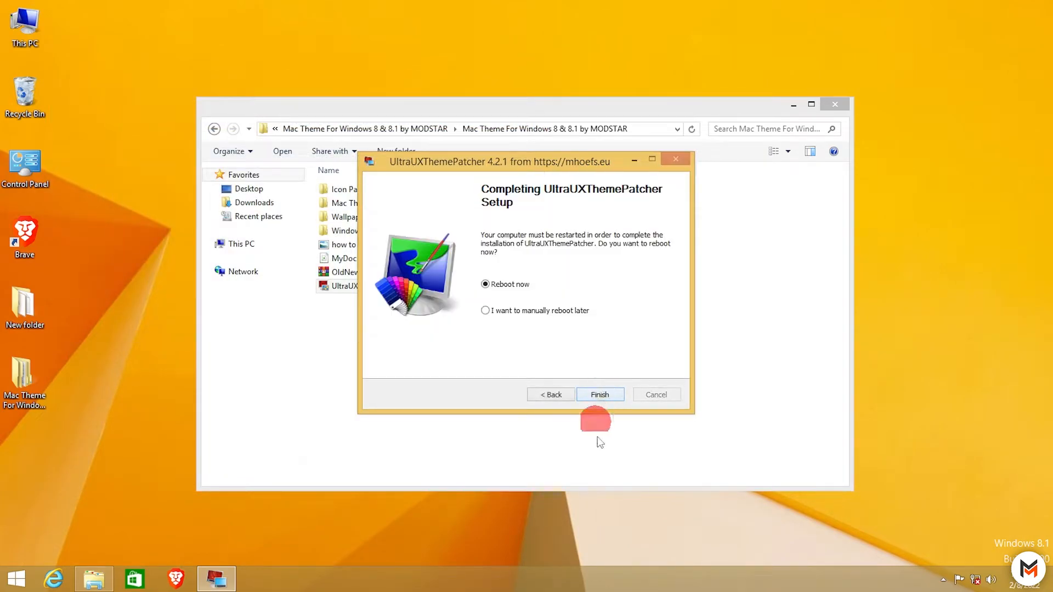
left_click(606, 392)
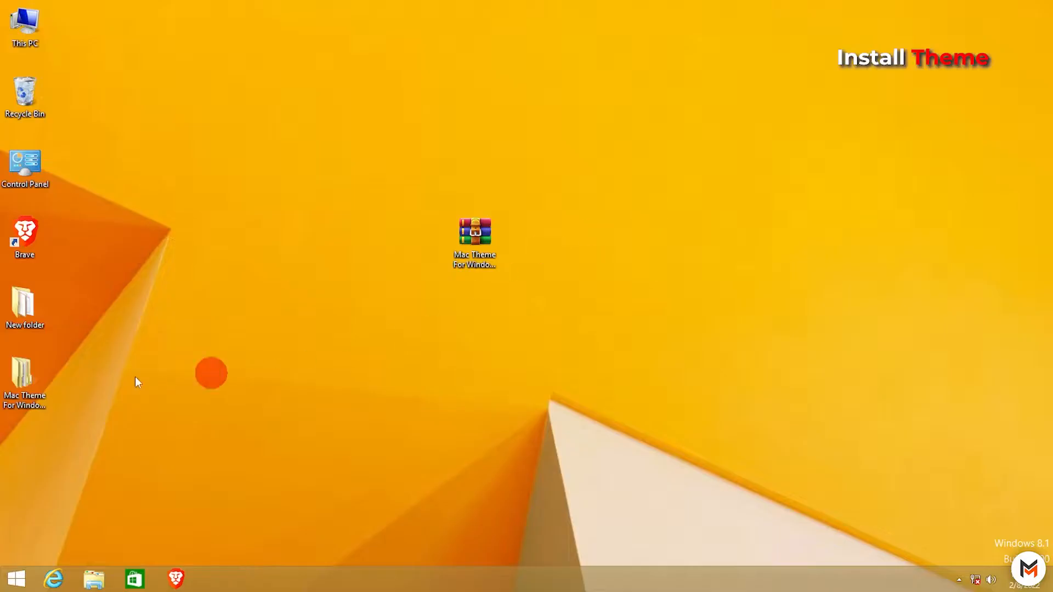
Copy the Placebo Black Market and summit folders and theme files from the extracted pack's Mac Theme folder.
double_click(38, 391)
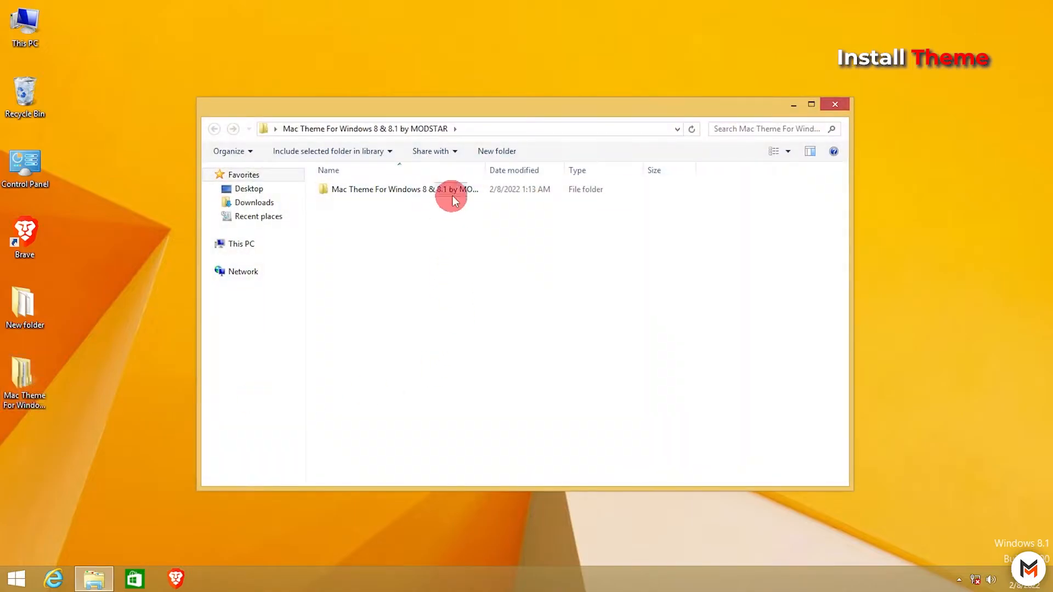
left_click(453, 192)
double_click(453, 192)
double_click(453, 192)
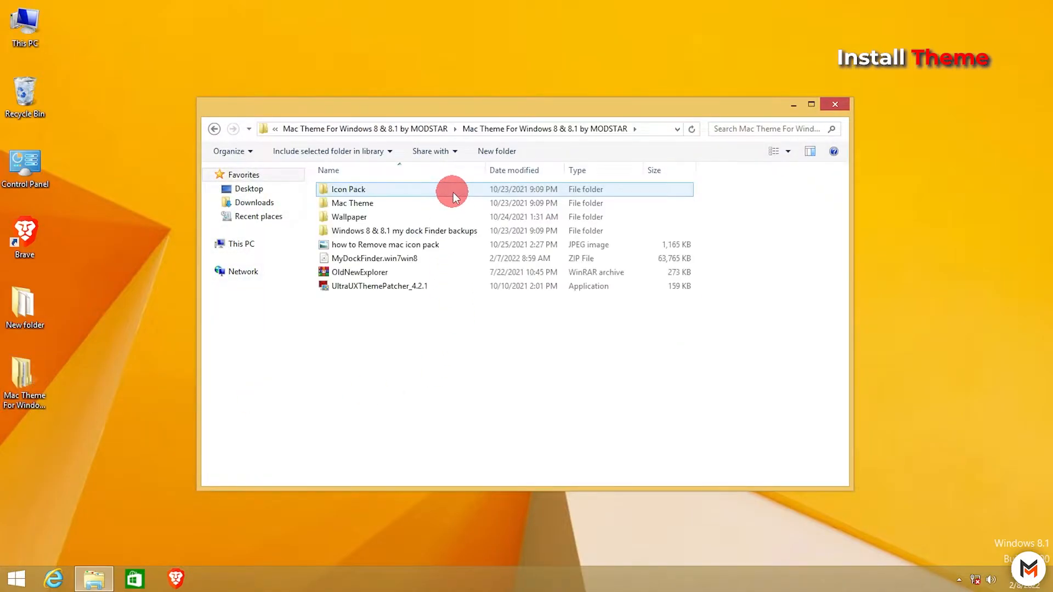
left_click(406, 202)
double_click(370, 202)
left_click_drag(461, 306, 410, 188)
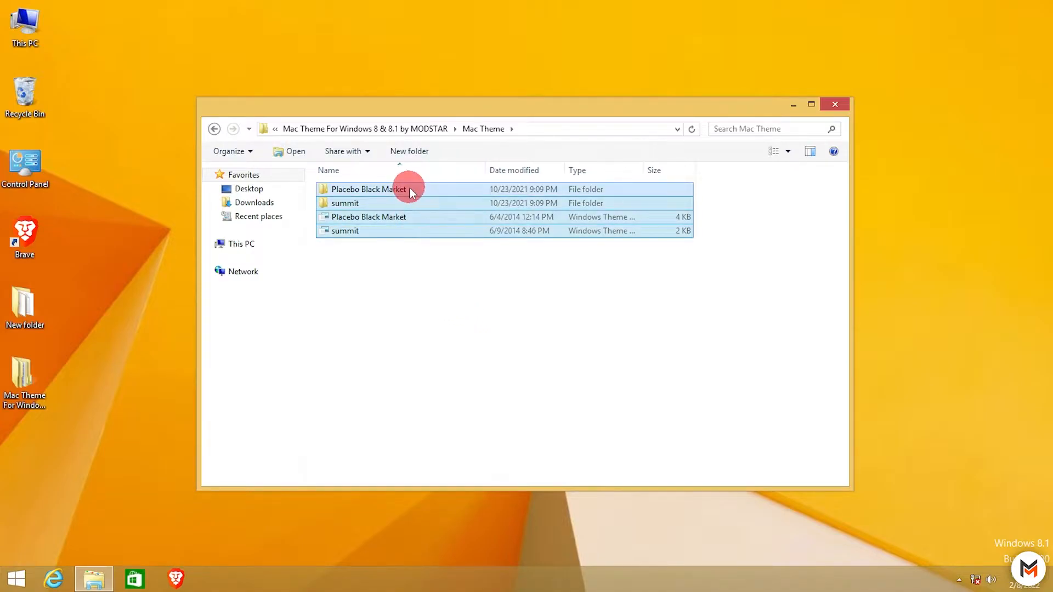
right_click(409, 188)
left_click(442, 356)
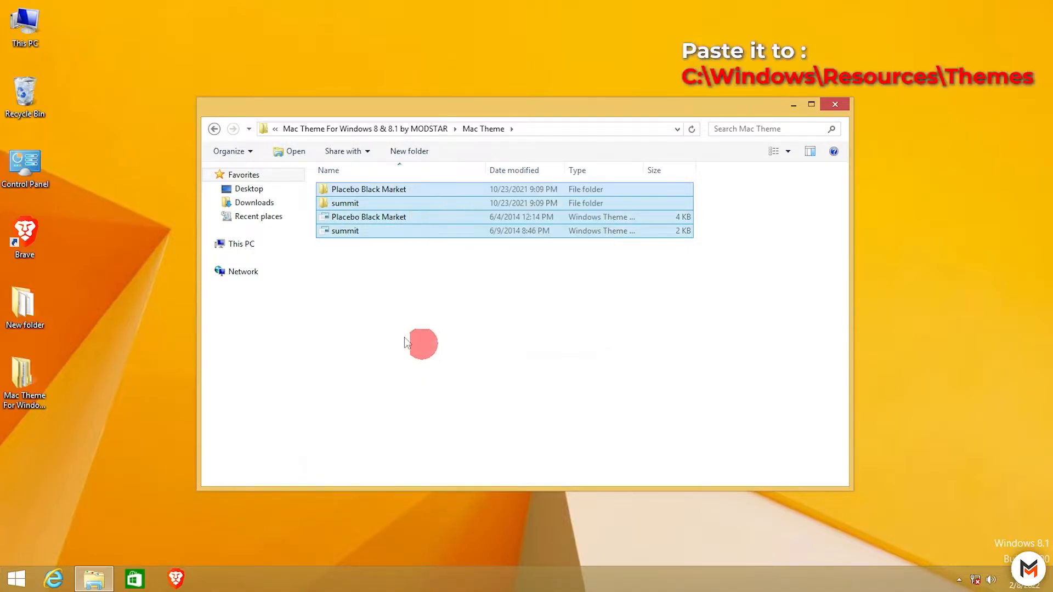
Go to the folder C:\Windows\Resources\Themes.
left_click(250, 247)
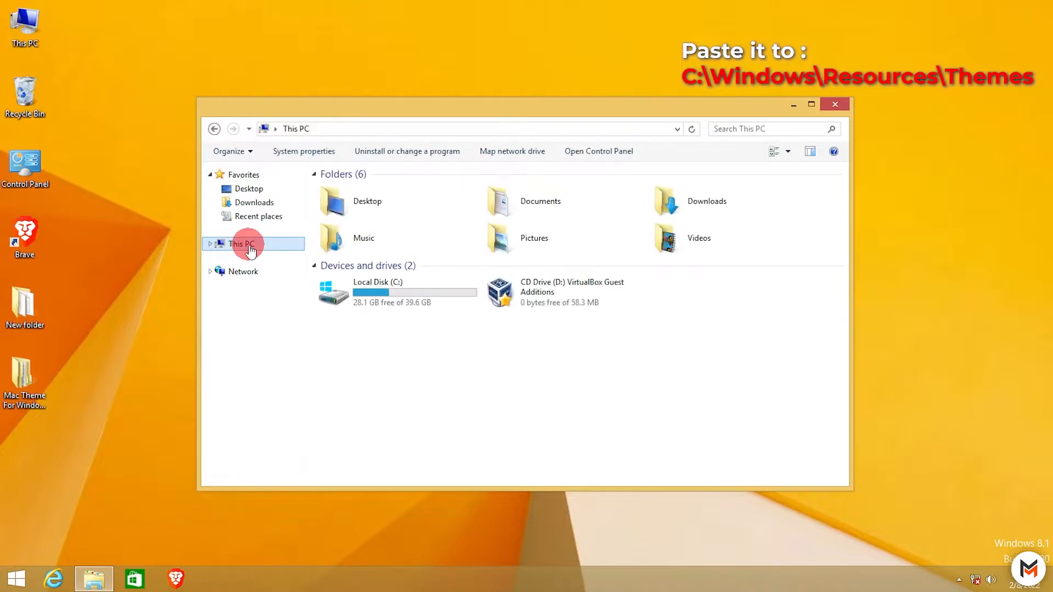
left_click(411, 288)
double_click(411, 287)
left_click(380, 258)
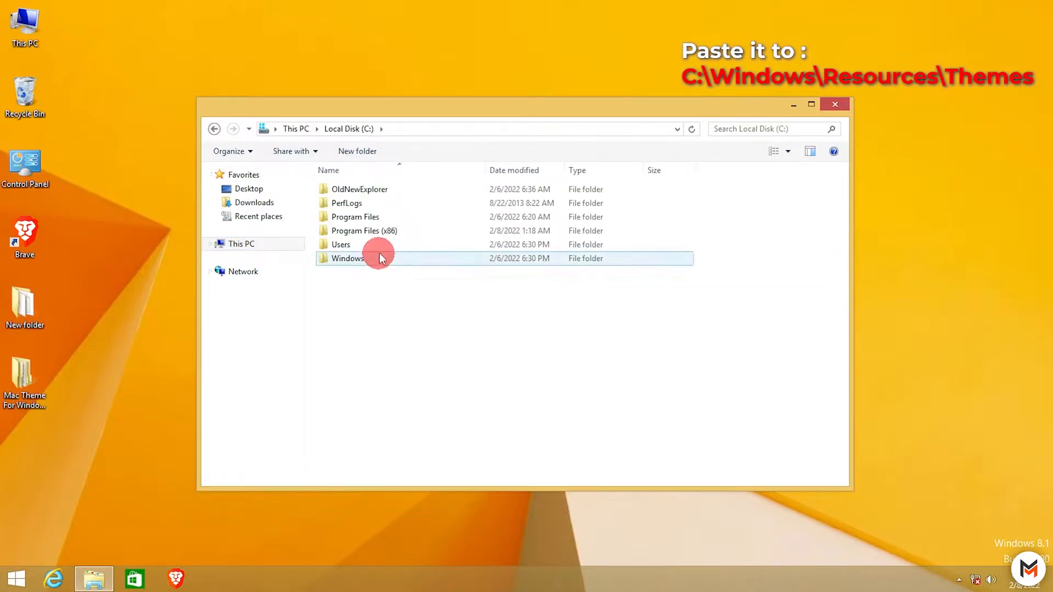
double_click(382, 257)
scroll(377, 288, "down", 7)
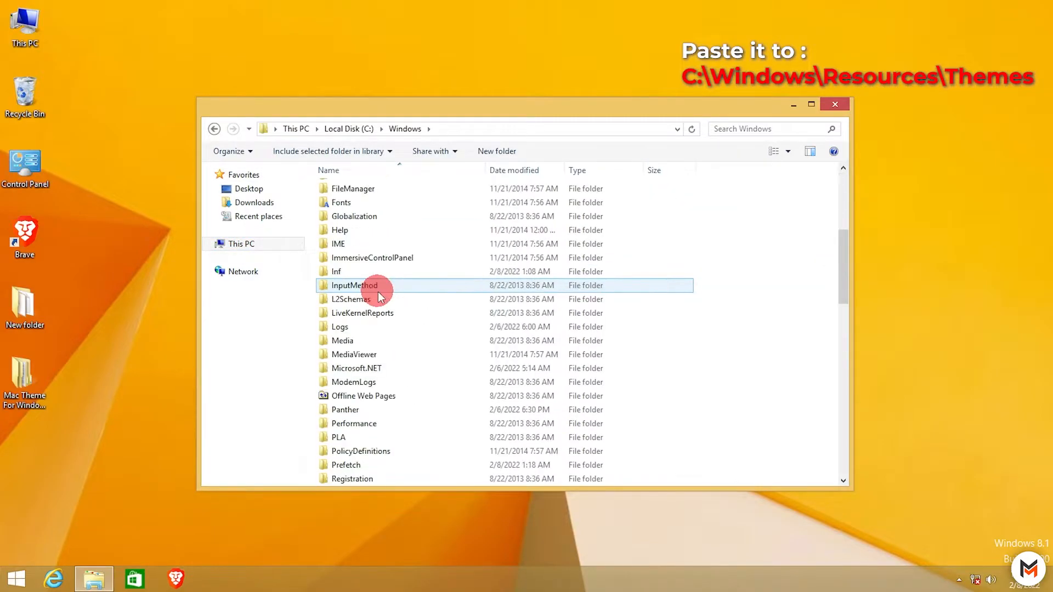
scroll(382, 279, "down", 1)
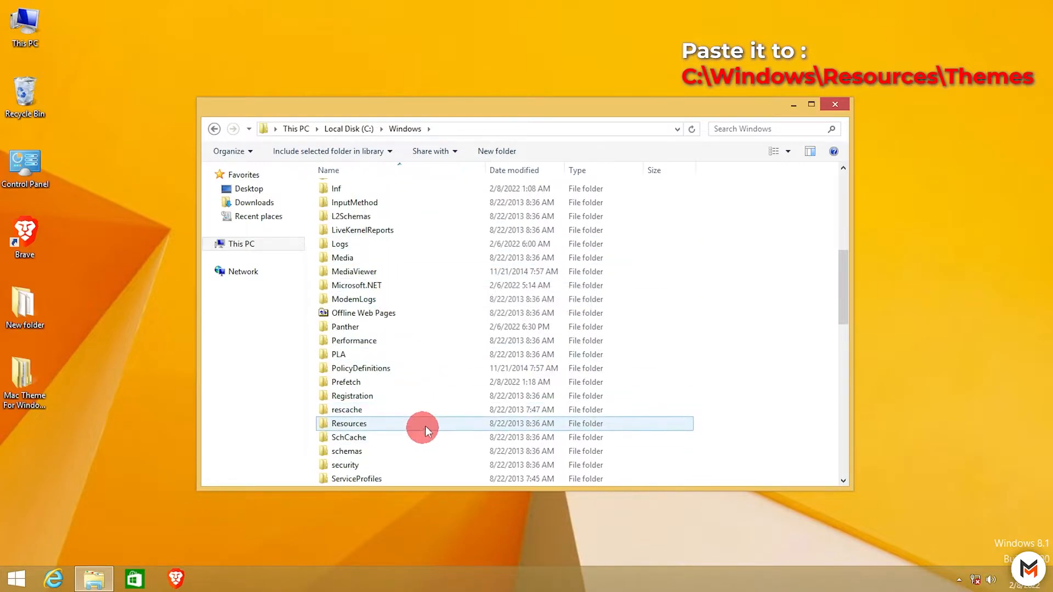
double_click(424, 427)
double_click(376, 208)
Paste the copied theme files and folders into Themes with administrator permission for all items, and close the window.
right_click(442, 353)
left_click(476, 445)
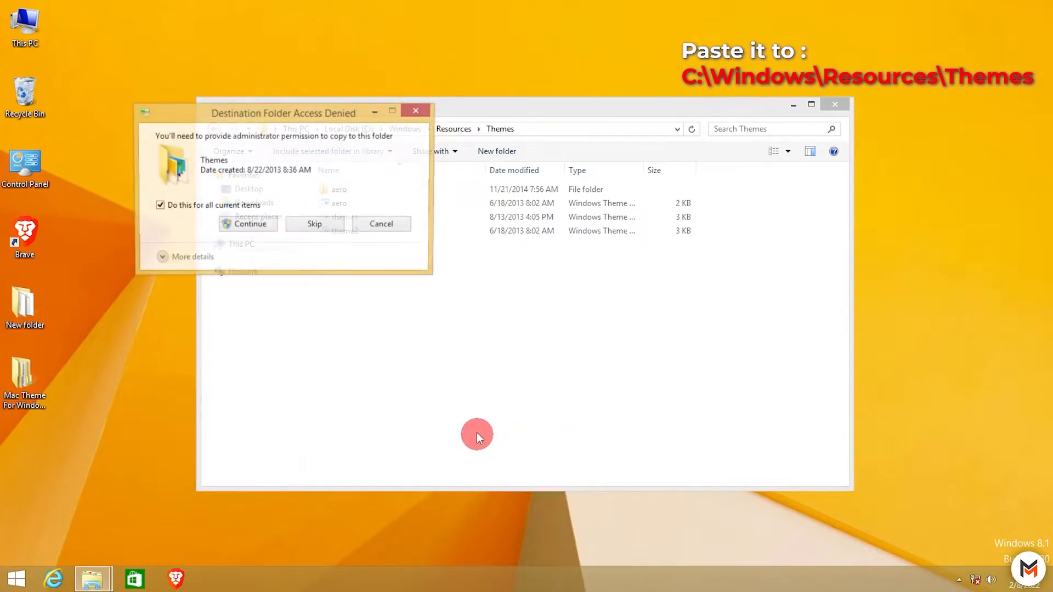
left_click(264, 229)
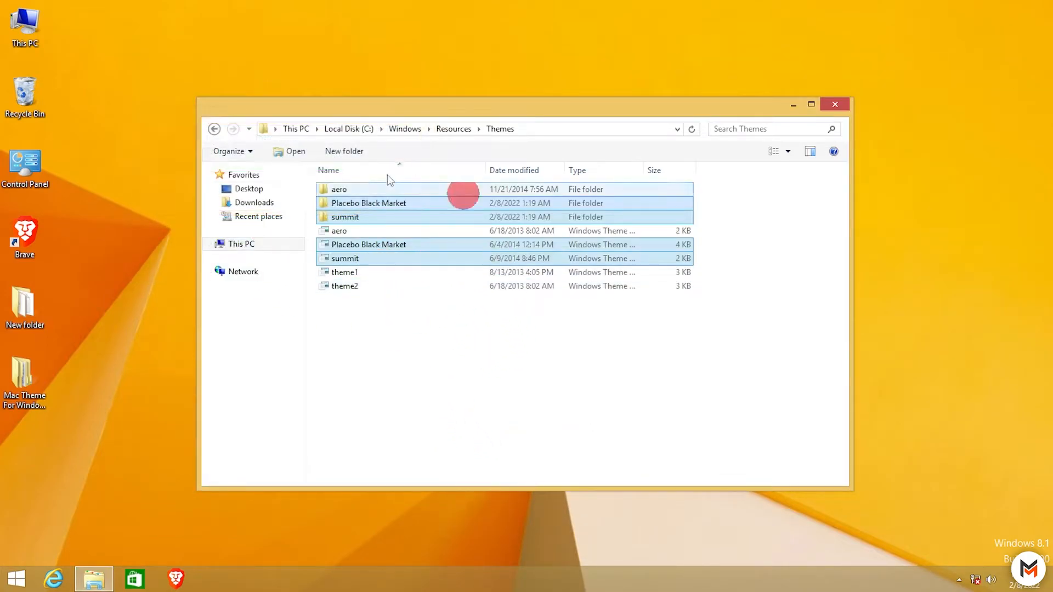
left_click(837, 102)
Open the desktop's Personalization settings and apply the installed Summit theme.
right_click(660, 98)
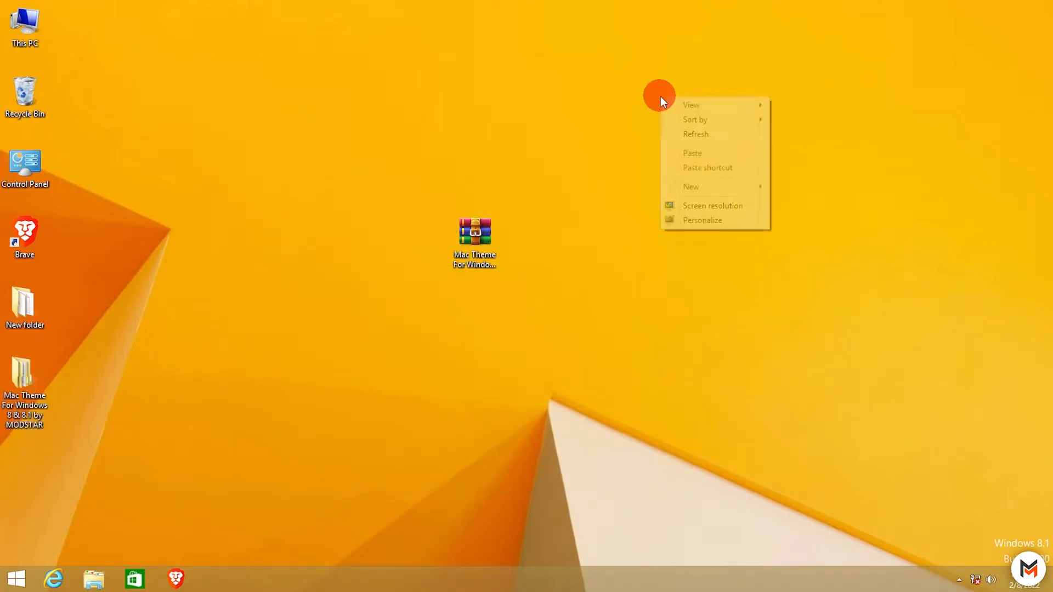
left_click(706, 221)
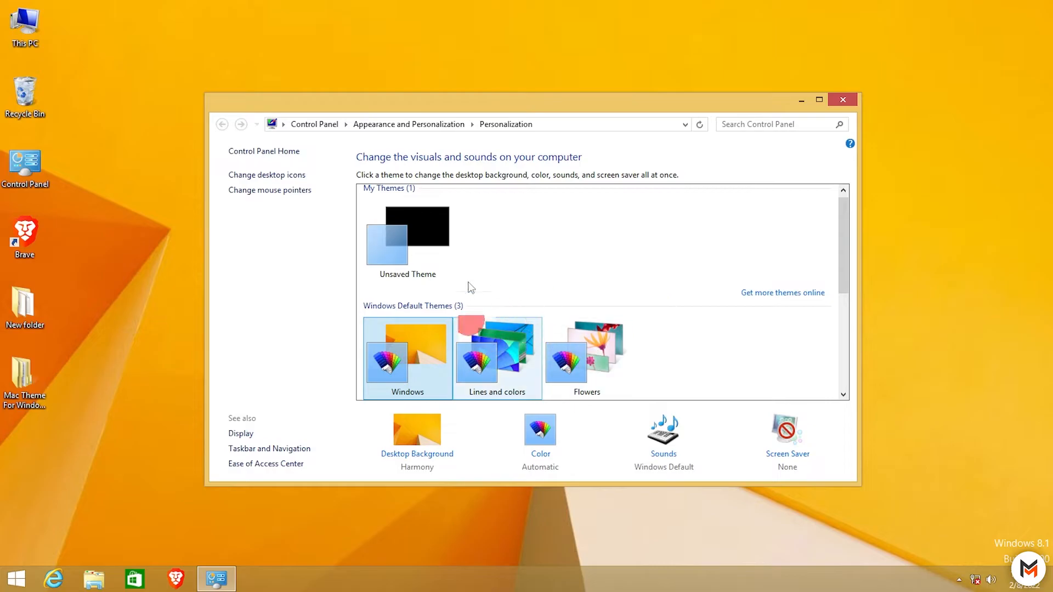
scroll(505, 274, "down", 3)
left_click(488, 296)
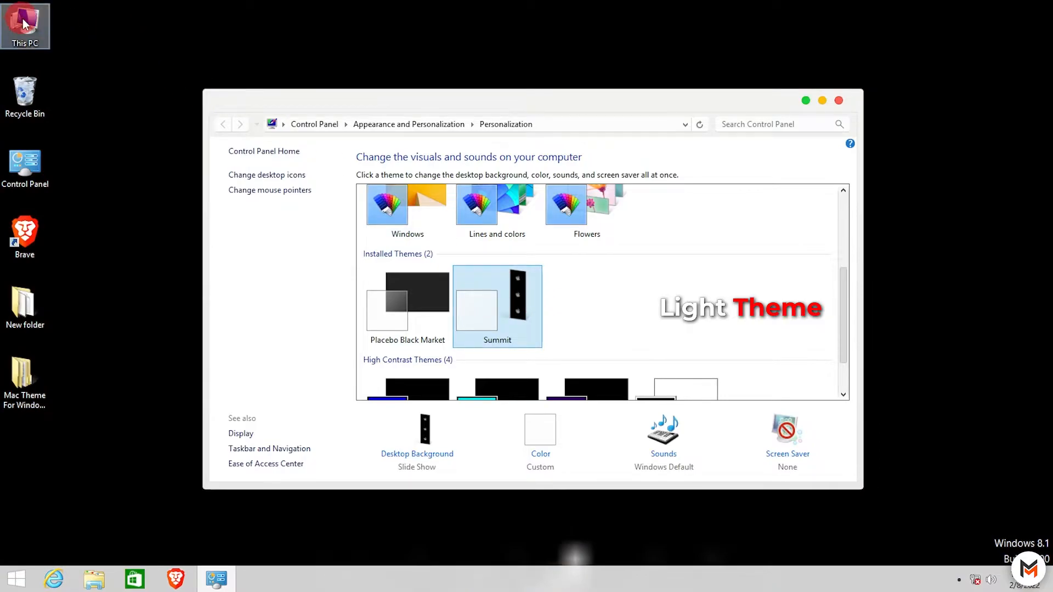
Open This PC to preview the light theme, move its window aside and close it.
double_click(24, 23)
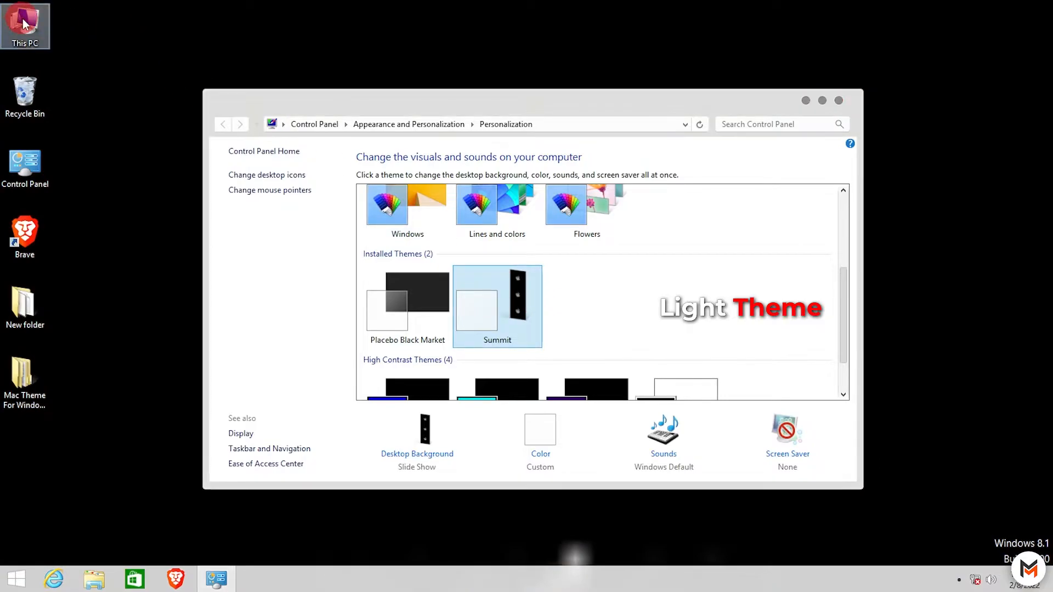
left_click_drag(403, 105, 297, 167)
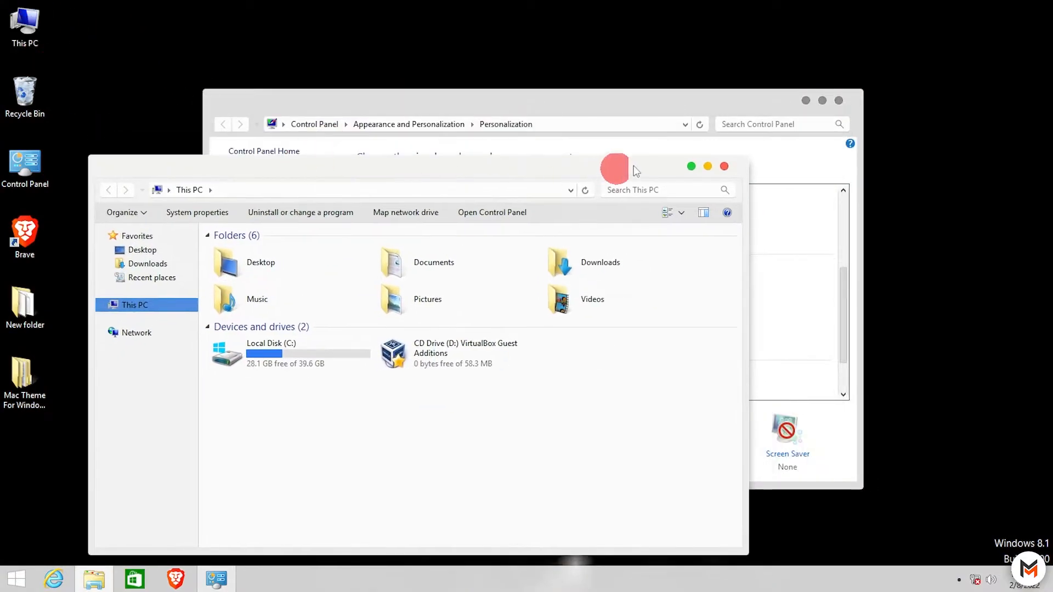
left_click(728, 171)
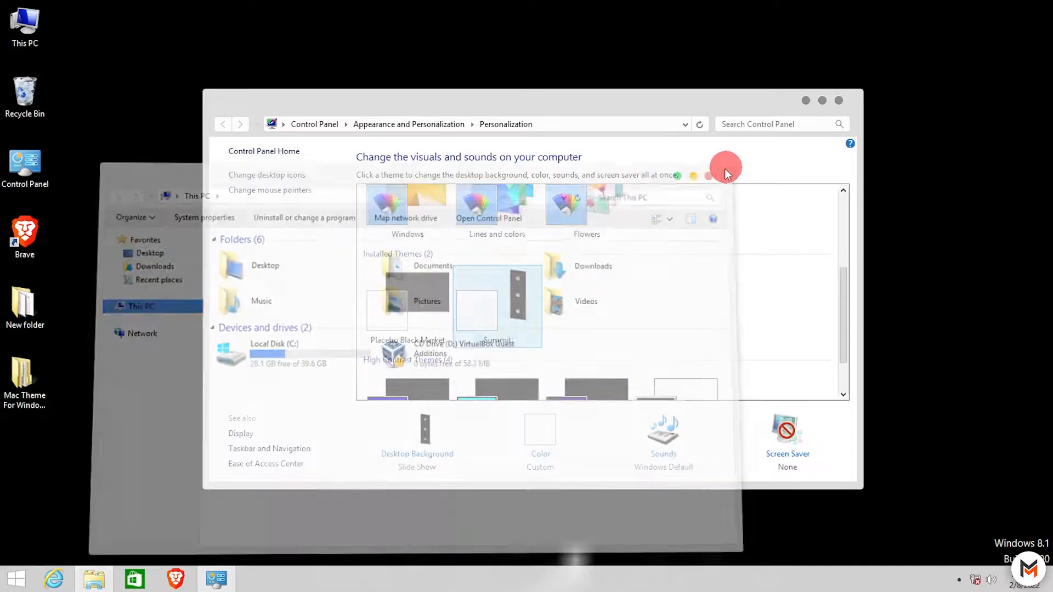
Apply the installed Placebo Black Market dark theme and open This PC to preview it.
left_click(403, 299)
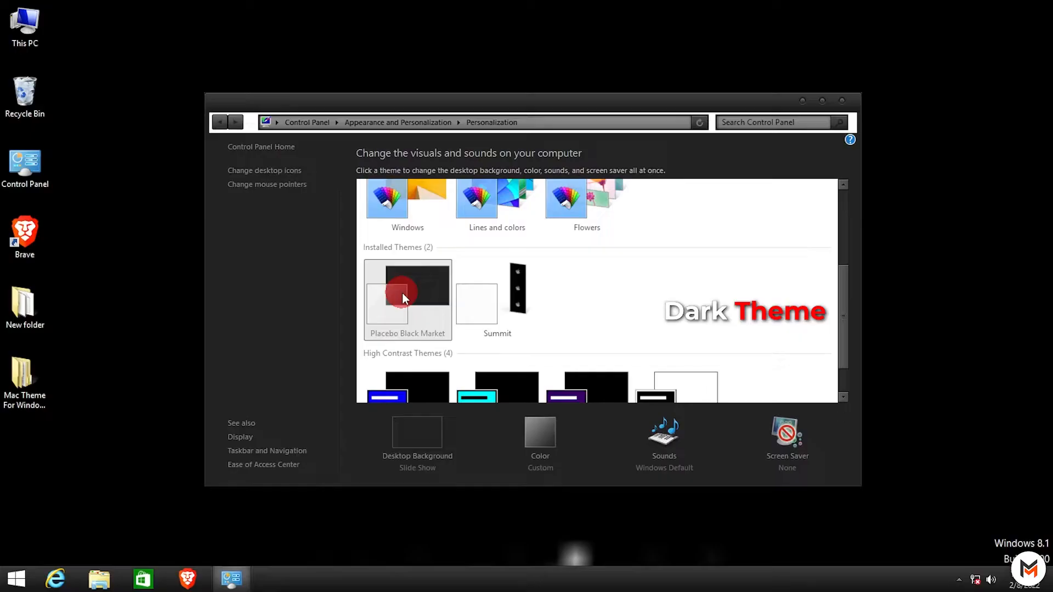
double_click(24, 24)
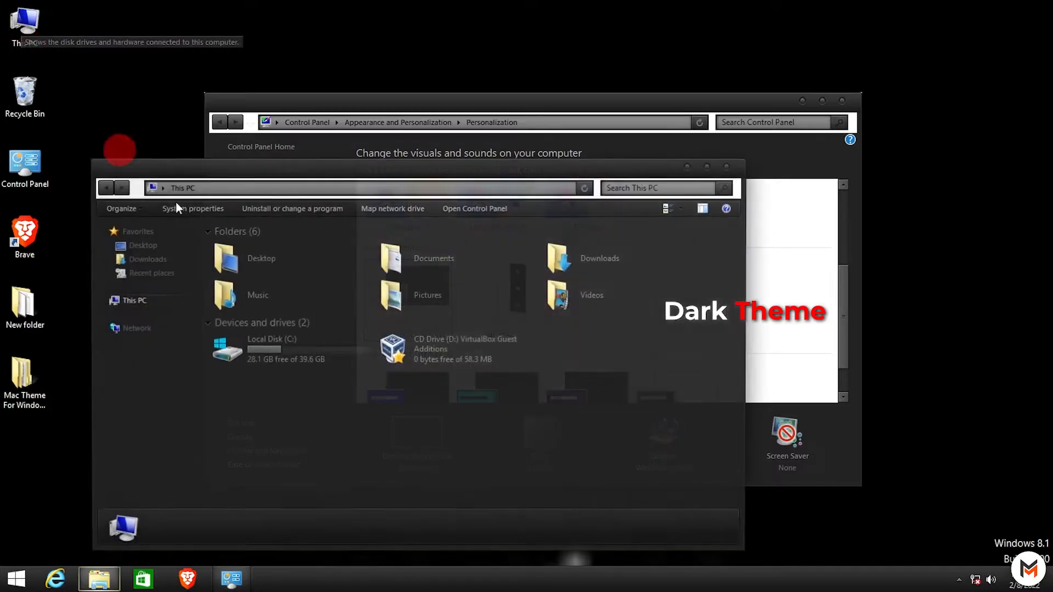
Close the This PC and Personalization windows, and open the theme pack's Wallpaper folder.
left_click(726, 167)
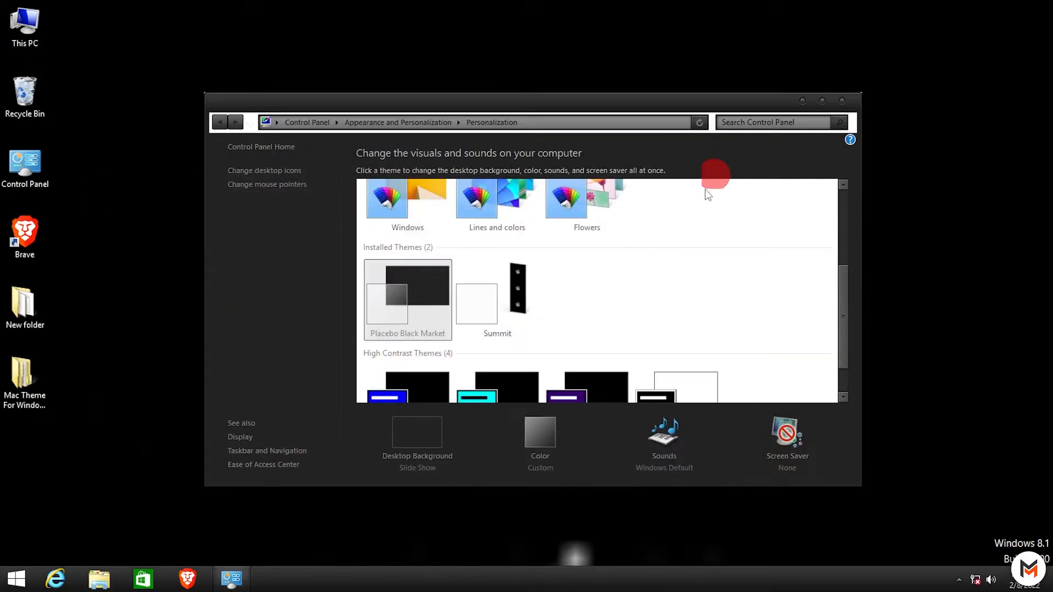
left_click(842, 100)
double_click(36, 387)
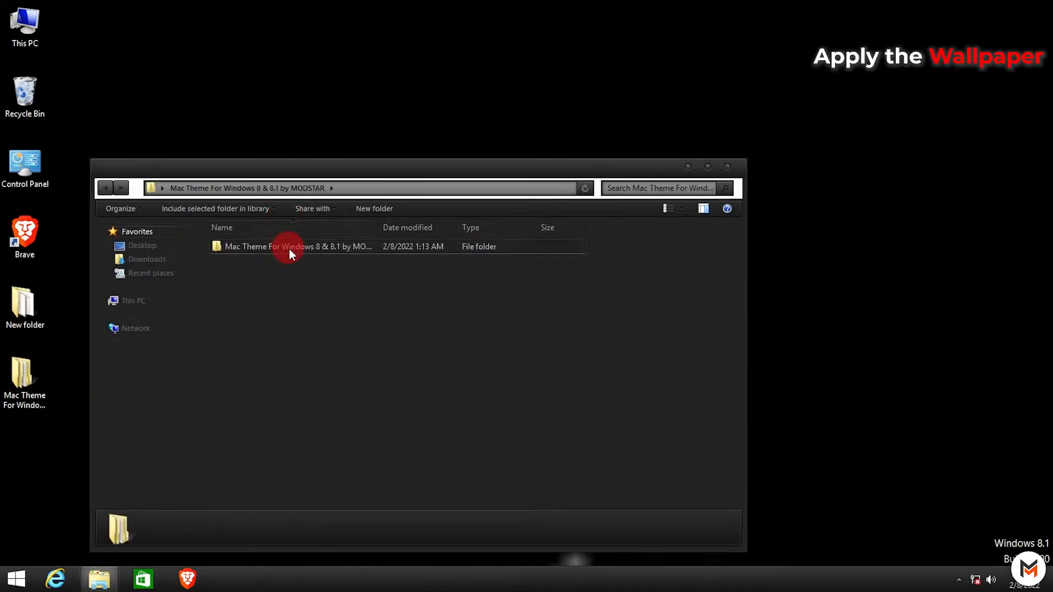
double_click(288, 248)
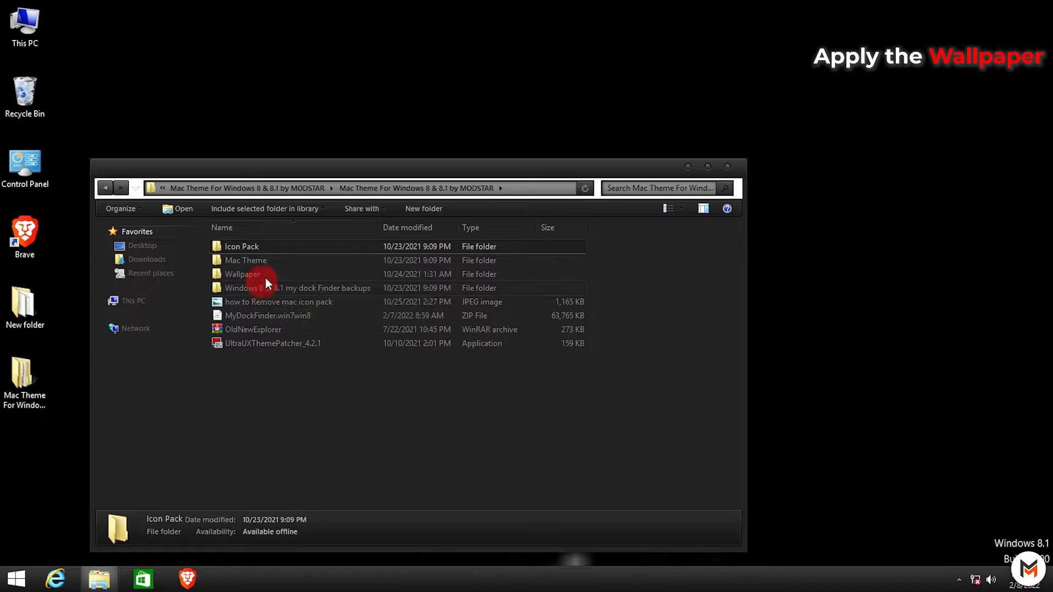
double_click(267, 273)
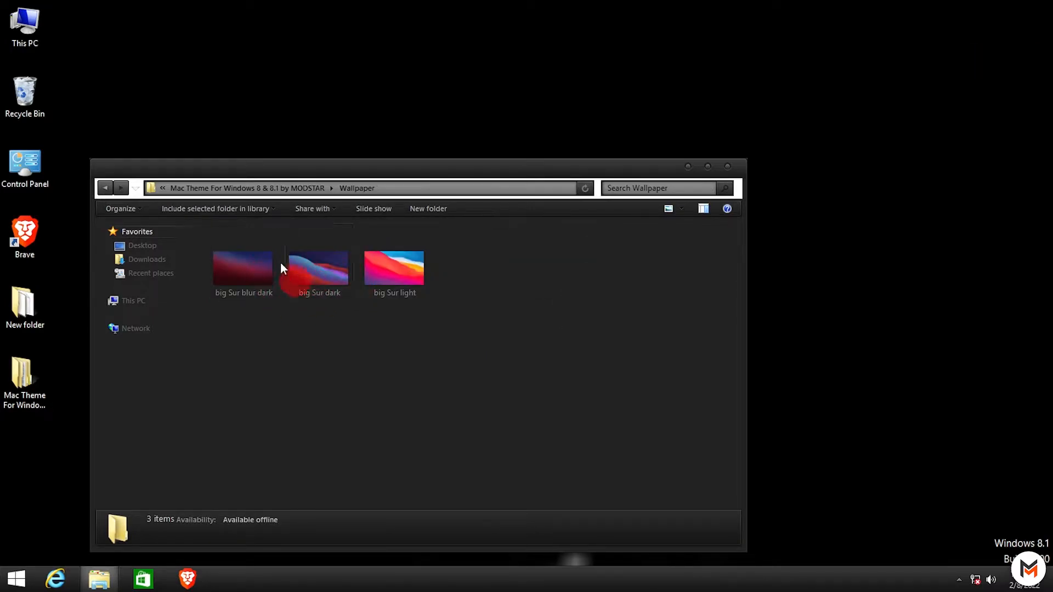
Set the big Sur dark image as the desktop background and move the folder window aside.
right_click(322, 264)
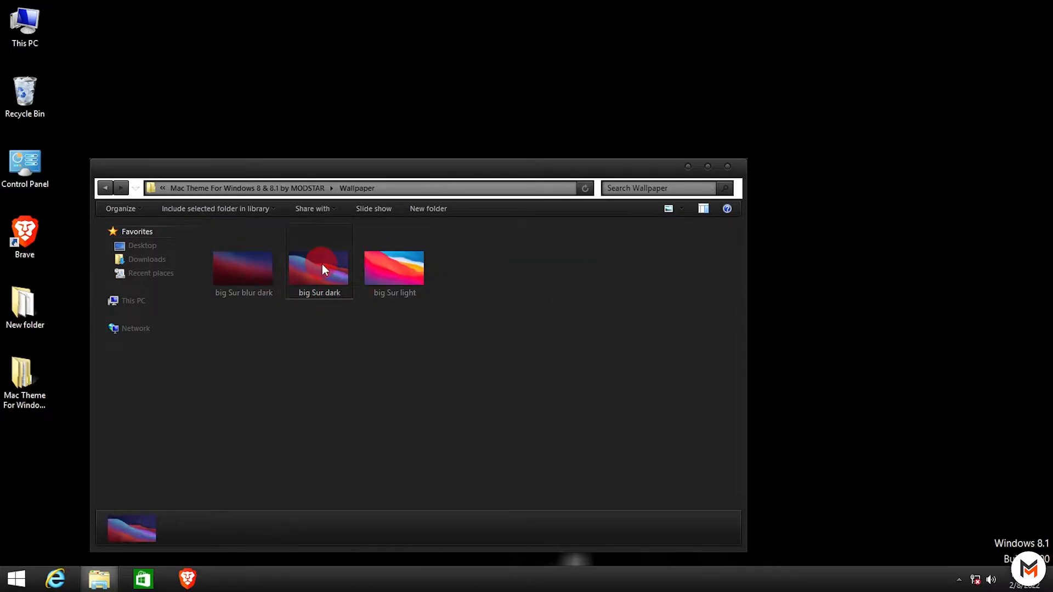
left_click(400, 251)
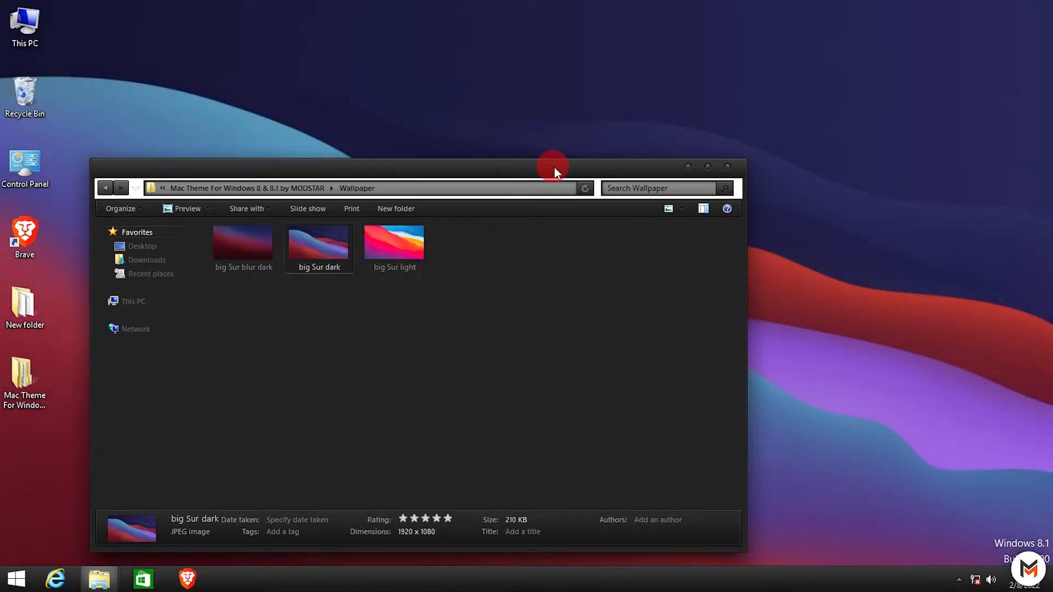
left_click_drag(554, 167, 652, 113)
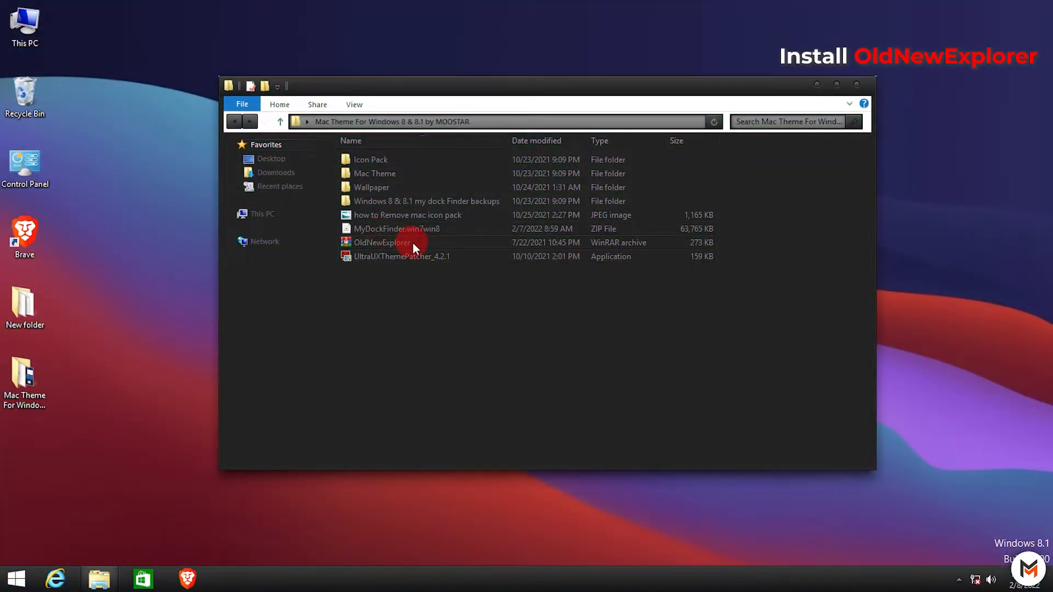
Extract the OldNewExplorer archive in the theme pack folder and copy the extracted folder to Local Disk (C:).
right_click(412, 242)
left_click(498, 309)
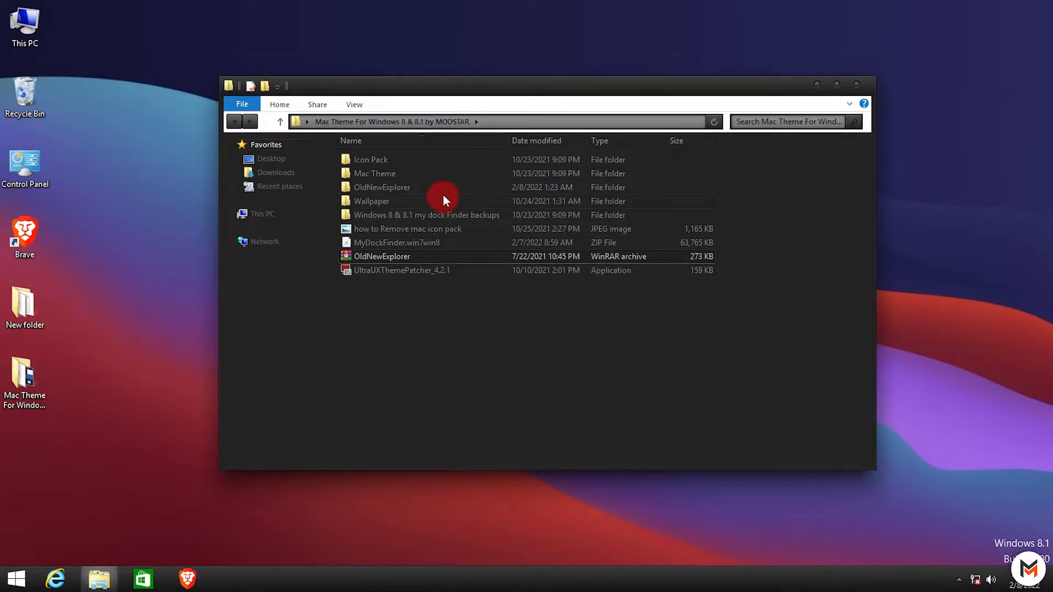
right_click(428, 186)
left_click(461, 368)
left_click(278, 213)
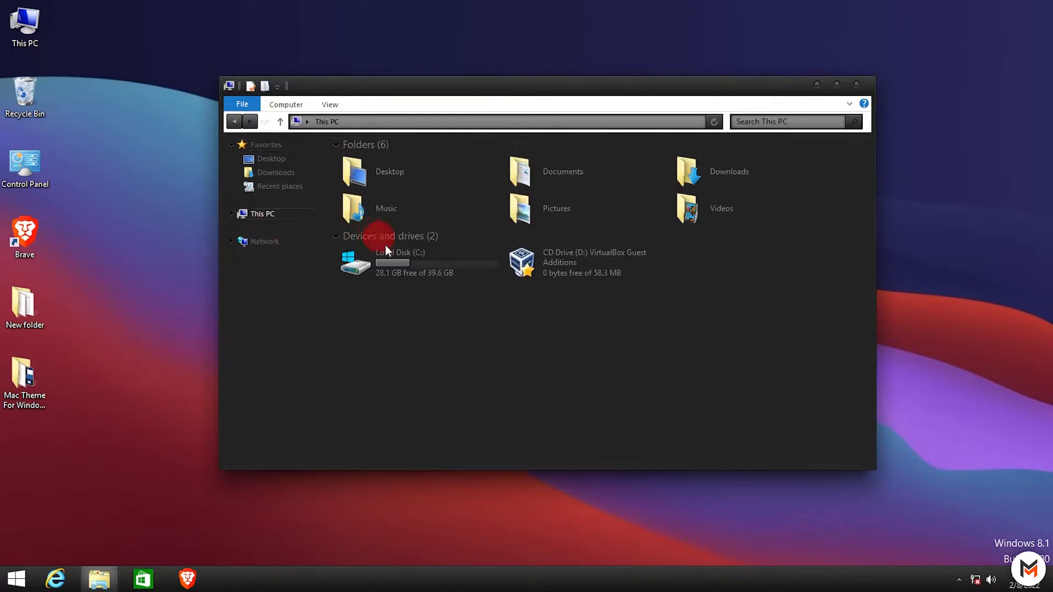
double_click(392, 255)
right_click(409, 276)
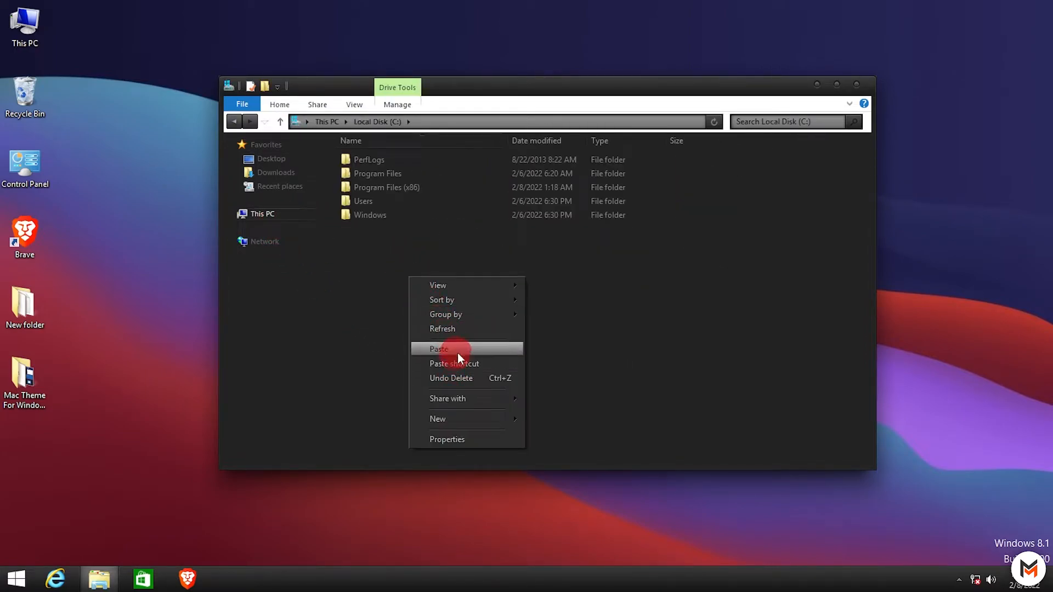
left_click(457, 350)
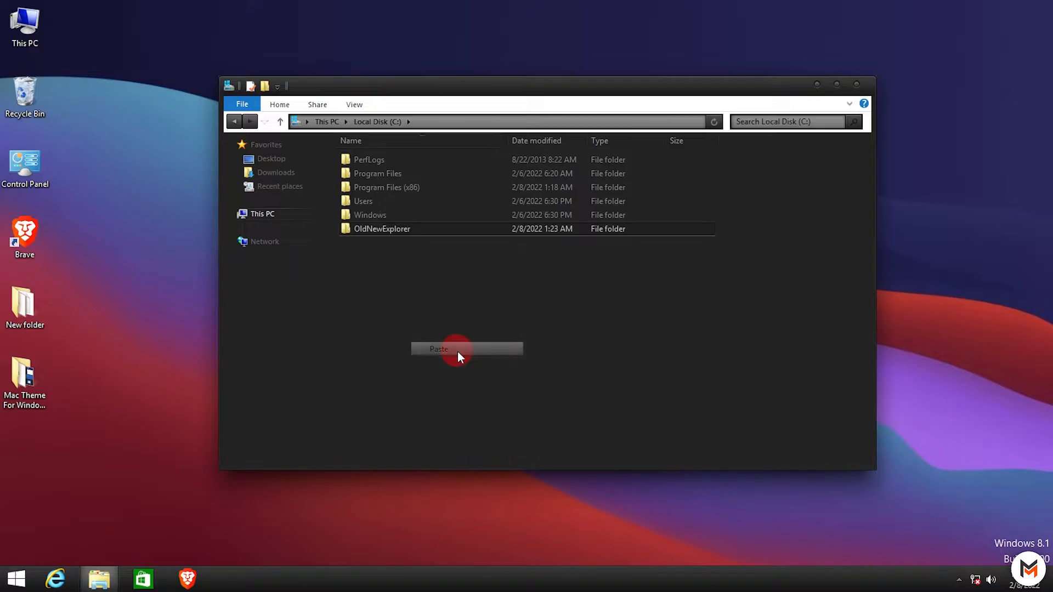
Run OldNewExplorerCfg and enable classical drive grouping, libraries, the command bar with all its suboptions except alternate navigation buttons, and the status bar.
double_click(409, 228)
double_click(415, 188)
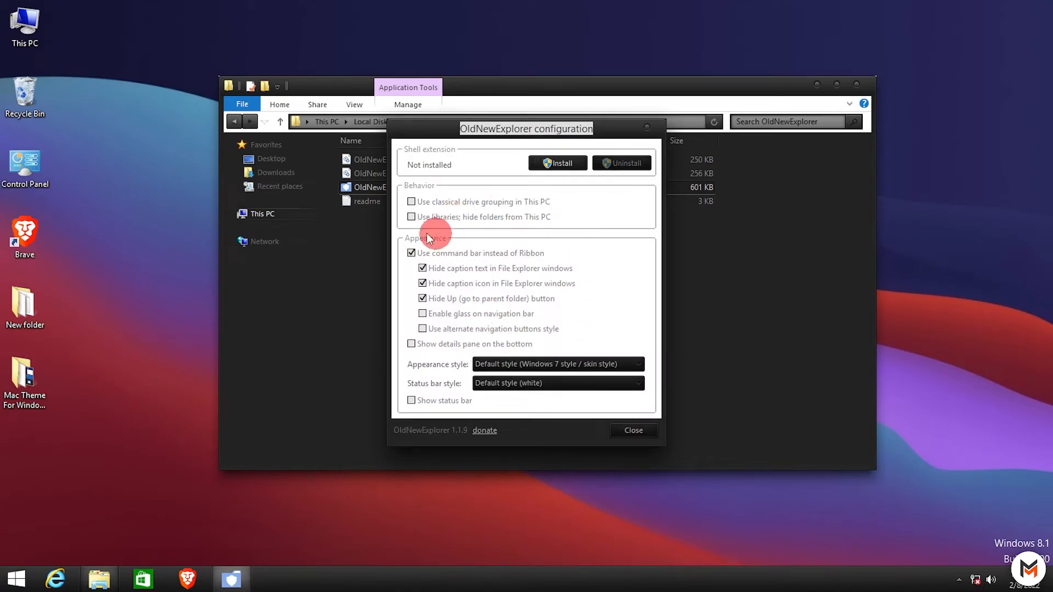
left_click(411, 253)
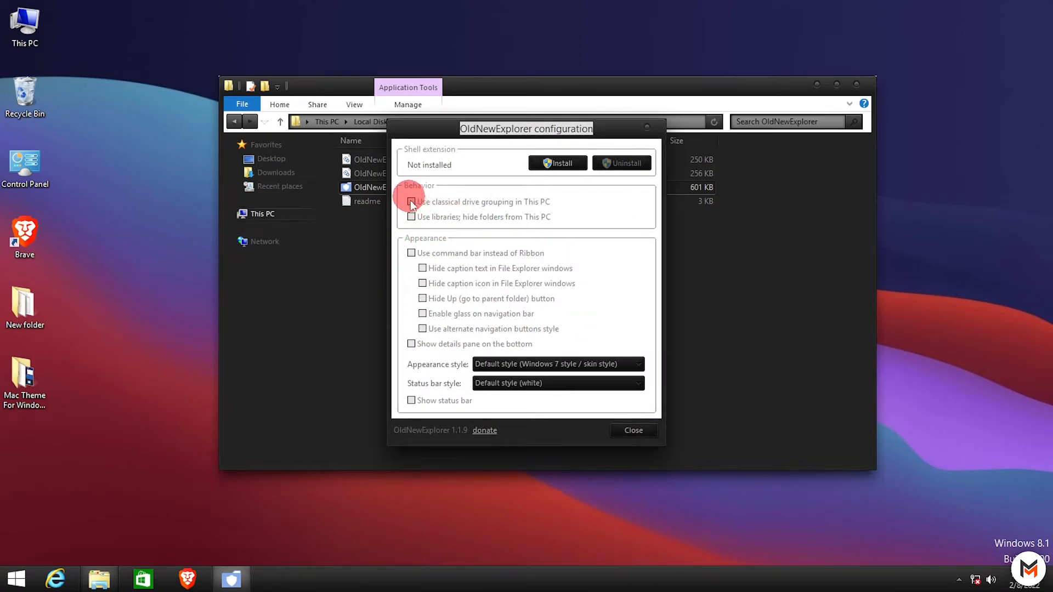
left_click(421, 217)
left_click(412, 202)
left_click(411, 253)
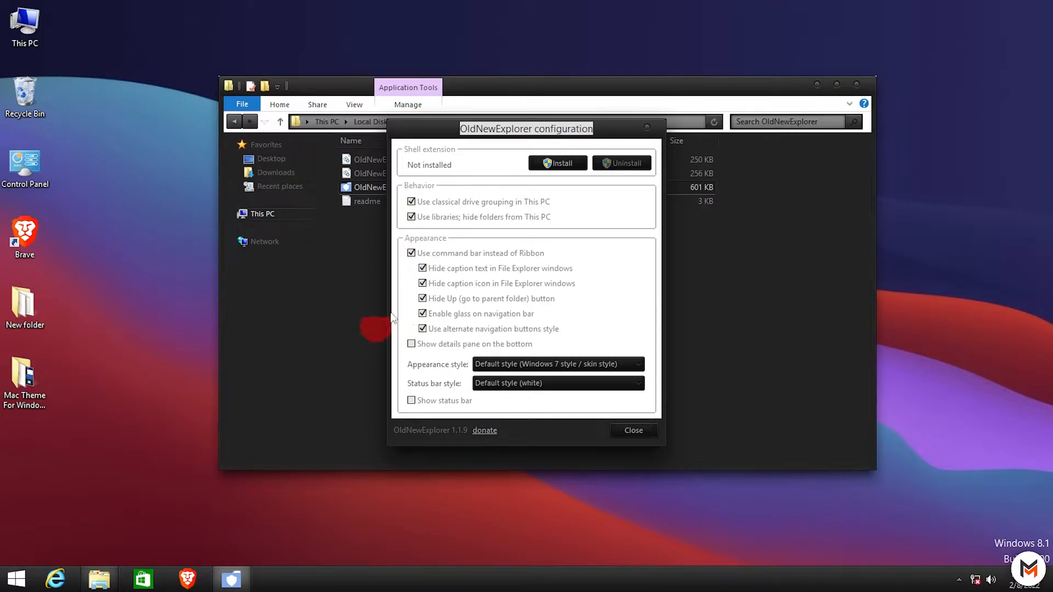
left_click(423, 313)
left_click(411, 401)
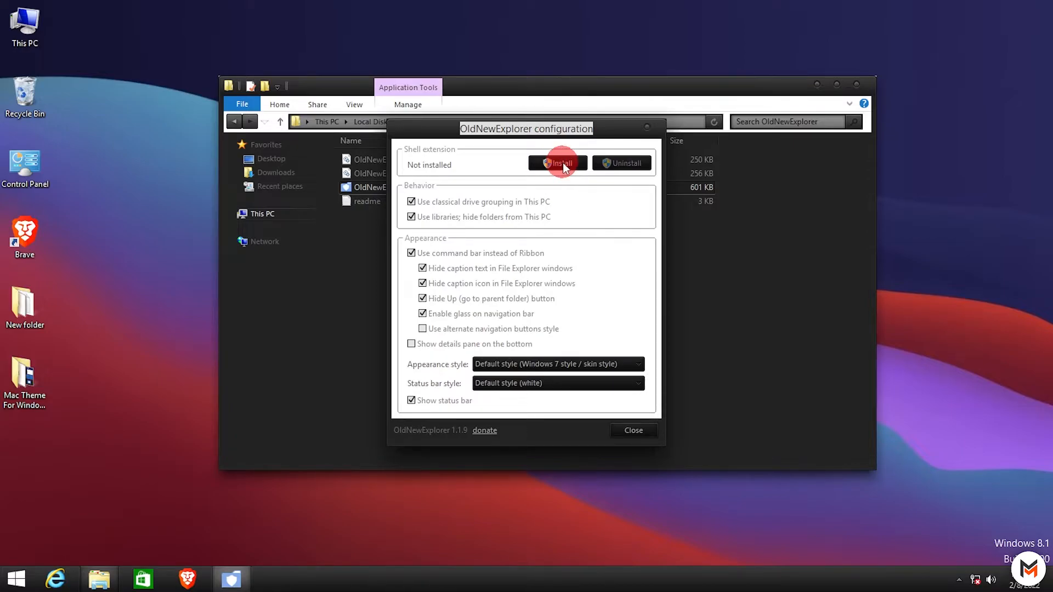
Install the OldNewExplorer shell extension with administrator permission, and close its folder and configuration windows.
left_click(562, 162)
left_click(582, 310)
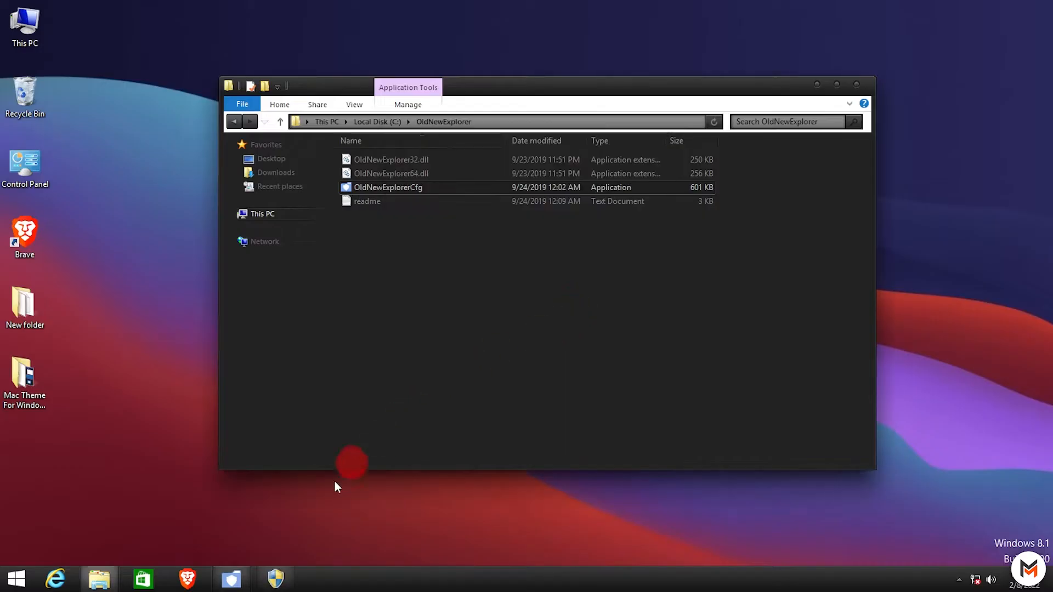
left_click(277, 577)
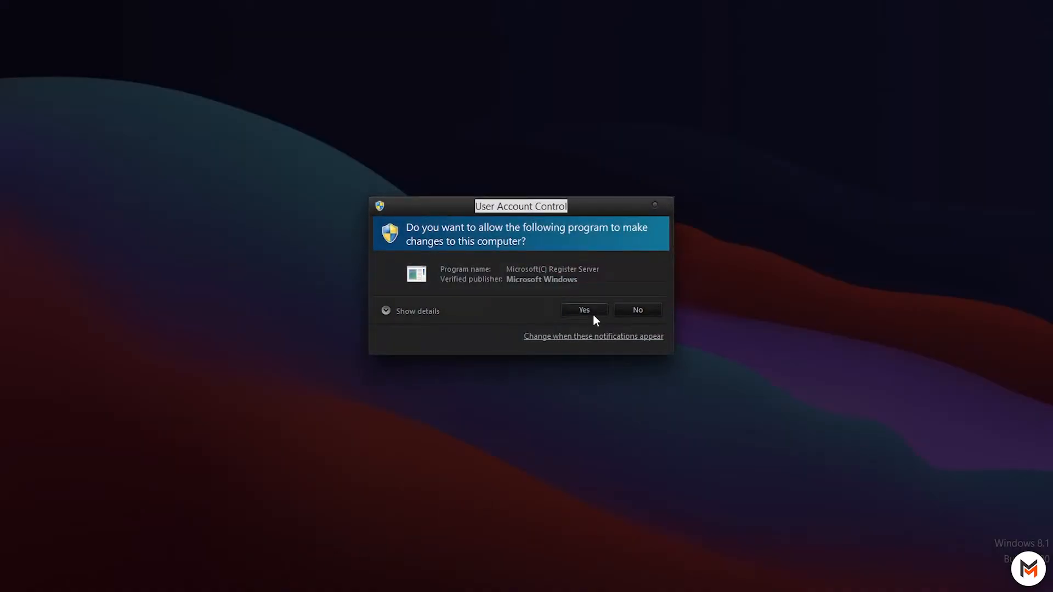
left_click(593, 314)
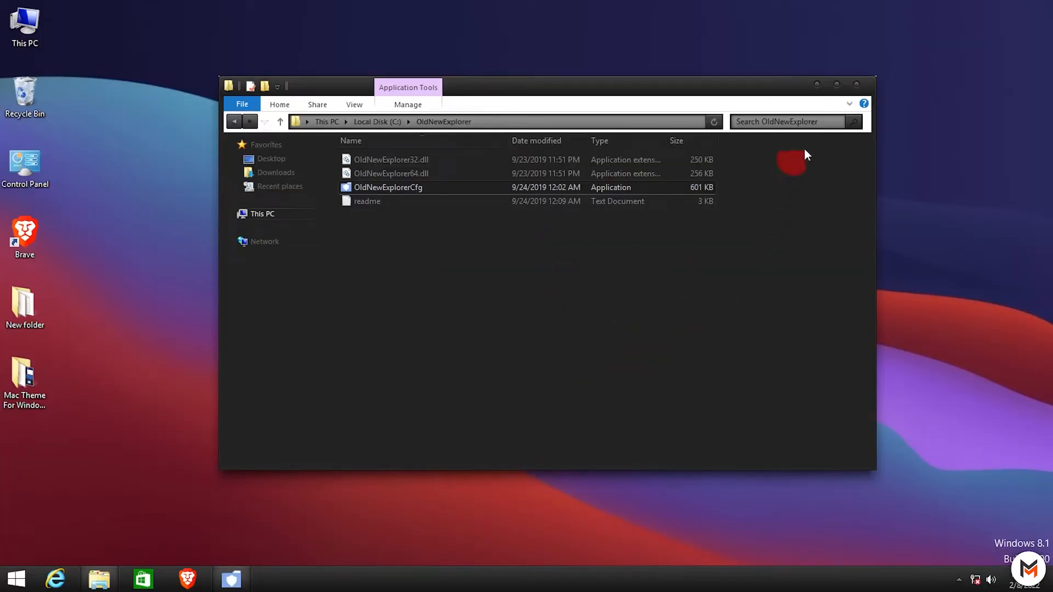
left_click(857, 86)
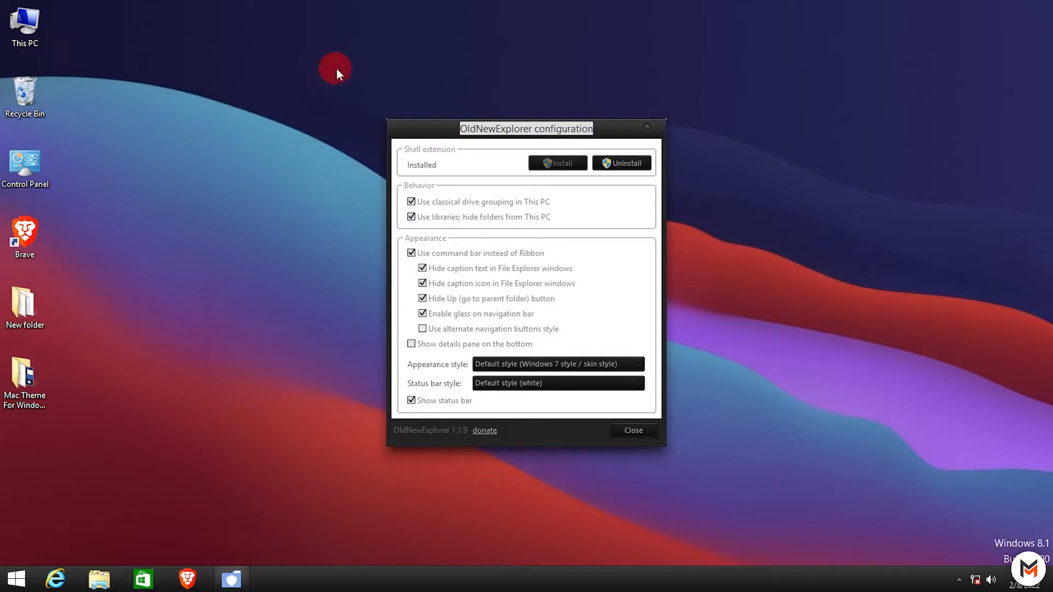
left_click(633, 430)
Open This PC to check the changed Explorer layout and close it.
double_click(22, 47)
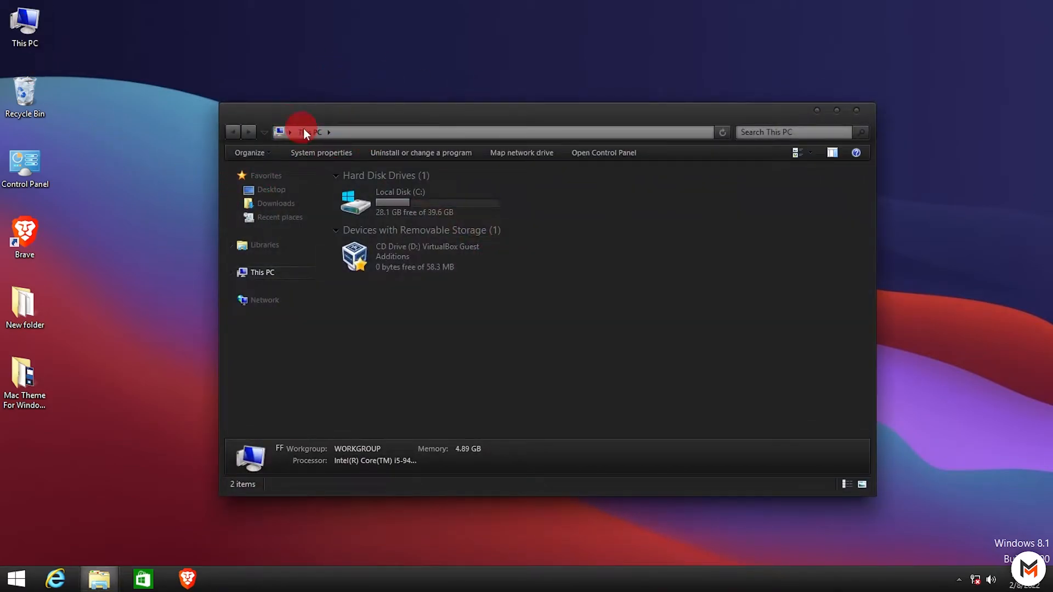
left_click(858, 109)
Open the Icon Pack folder in the theme pack and show its files as extra large icons.
double_click(24, 373)
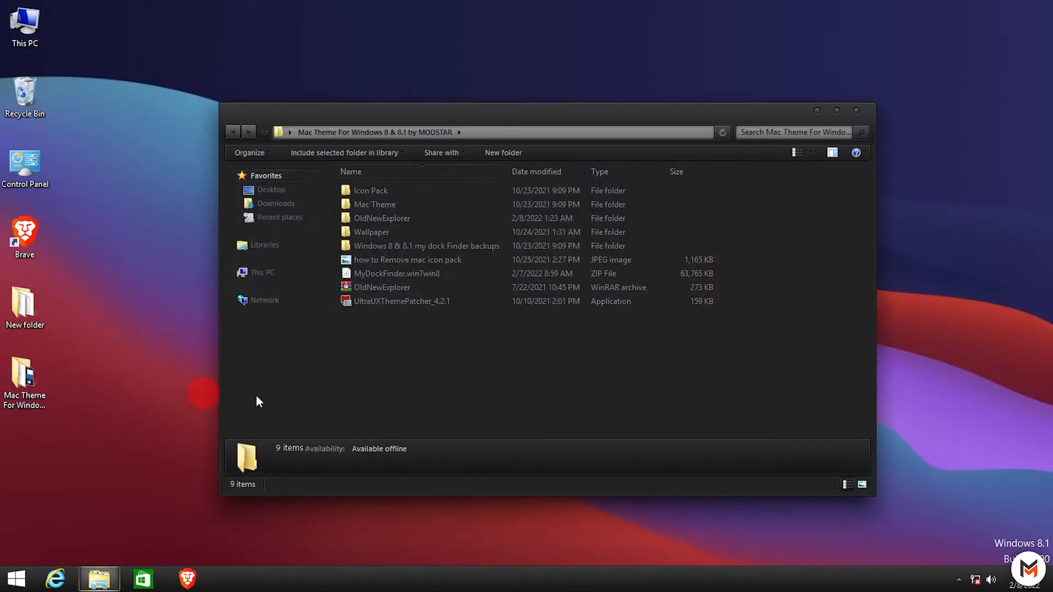
double_click(382, 192)
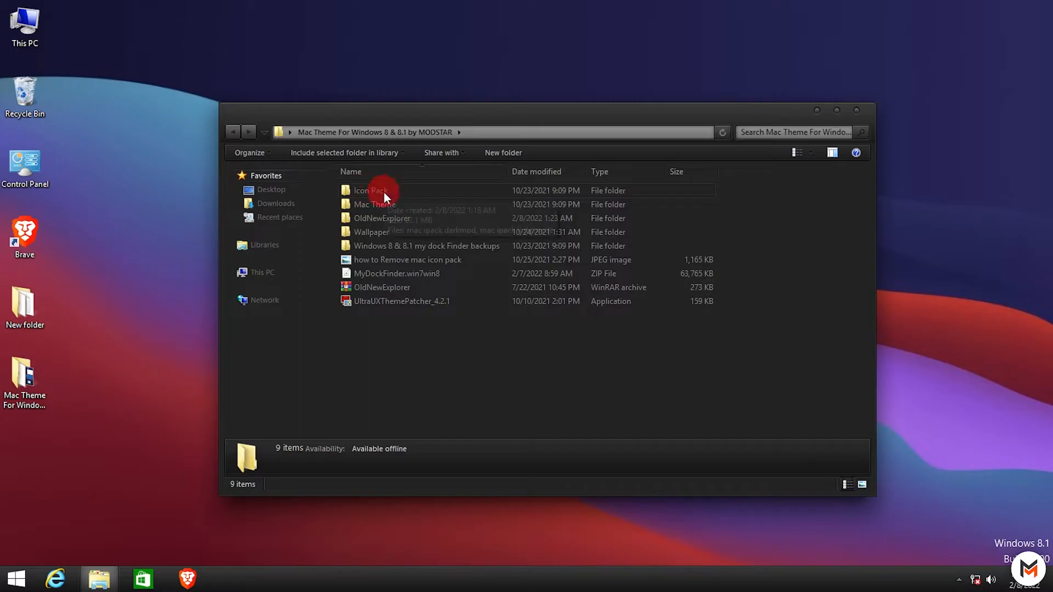
right_click(467, 294)
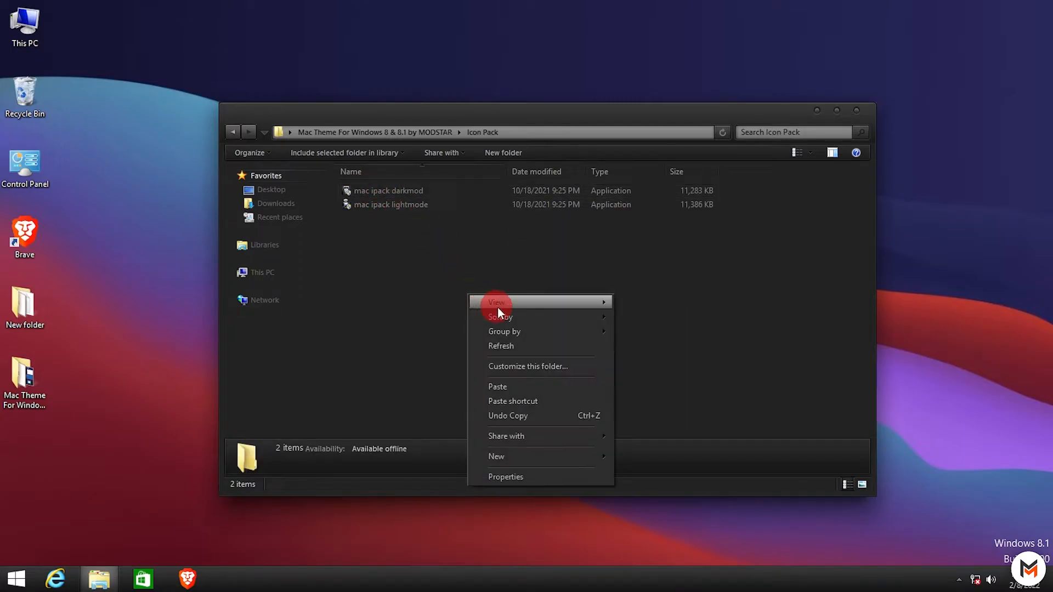
mouse_move(608, 303)
left_click(679, 304)
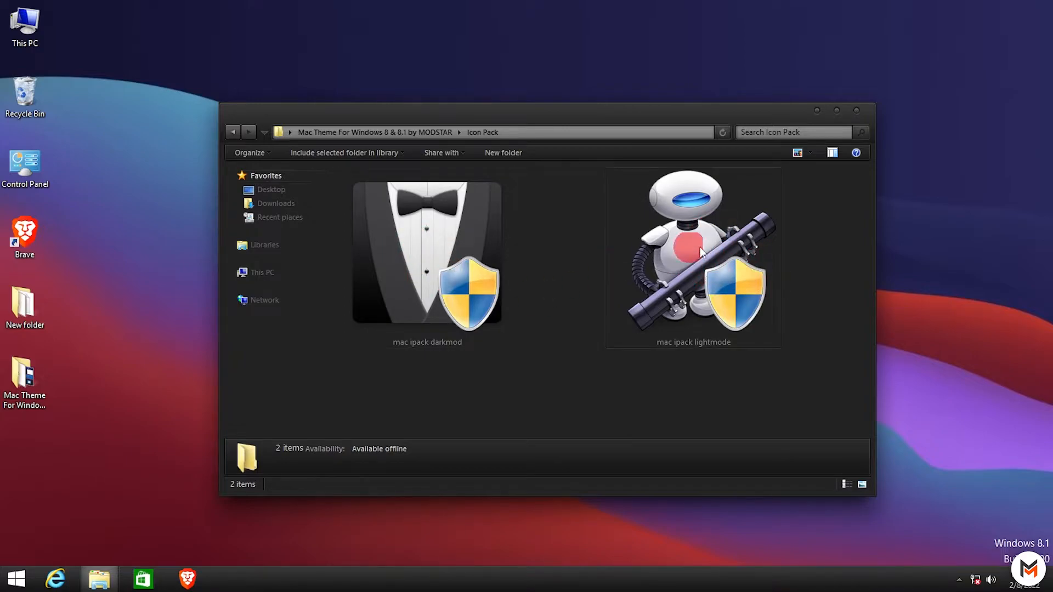
Run the mac ipack darkmod installer with administrator permission and accept its license agreement.
double_click(446, 232)
left_click(584, 316)
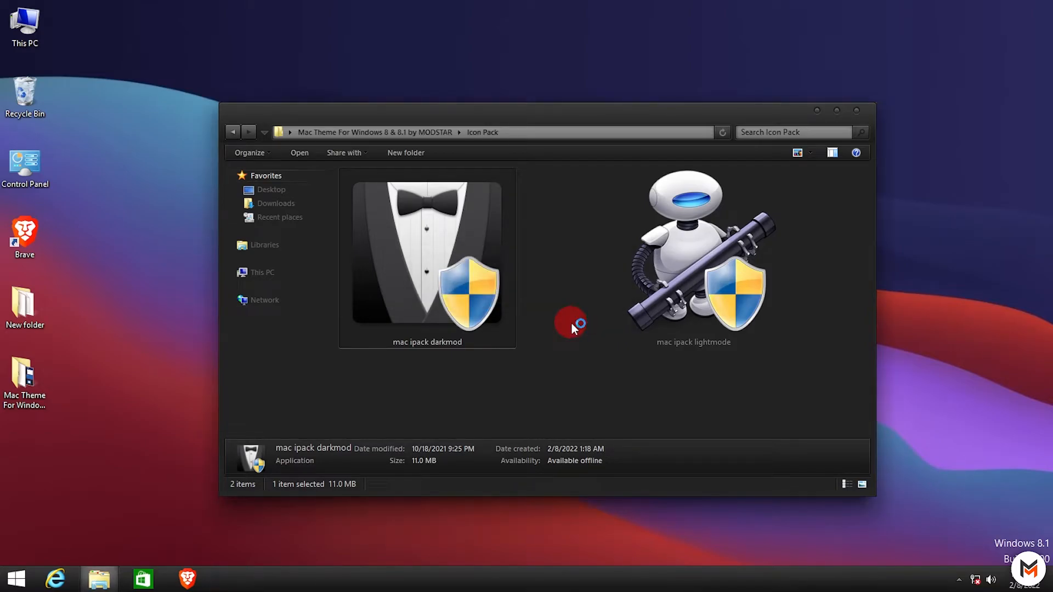
left_click(391, 409)
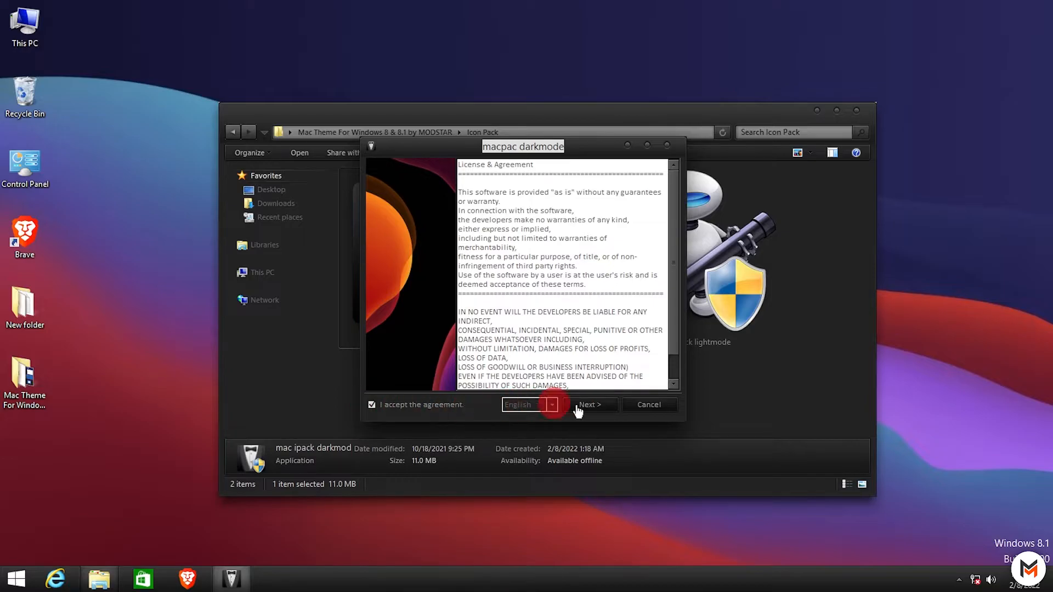
left_click(583, 406)
Install the dark icon pack by patching all files without making a restore point, and finish the installer.
left_click(444, 258)
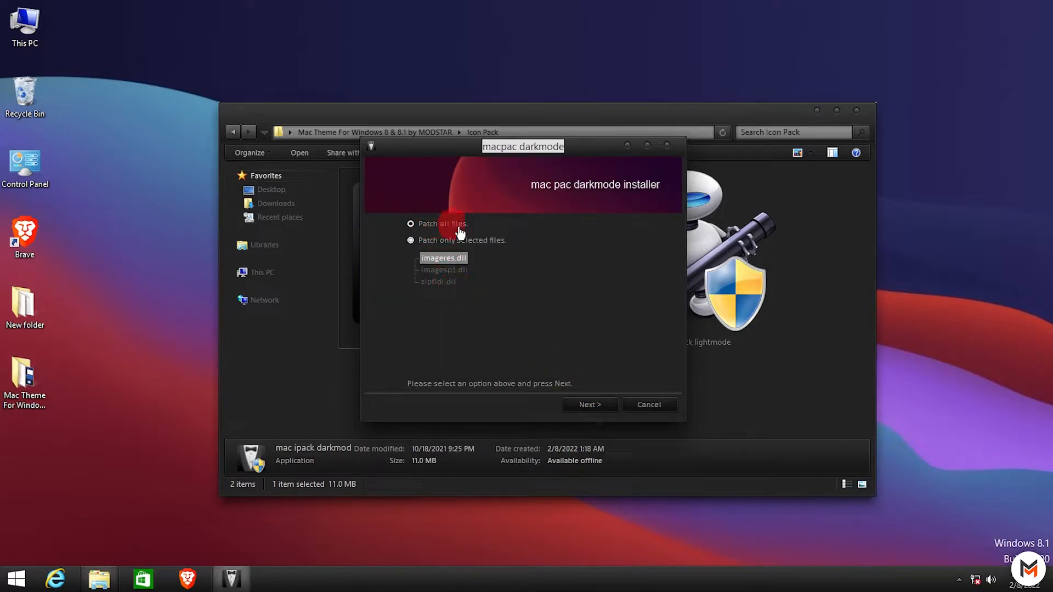
left_click(610, 404)
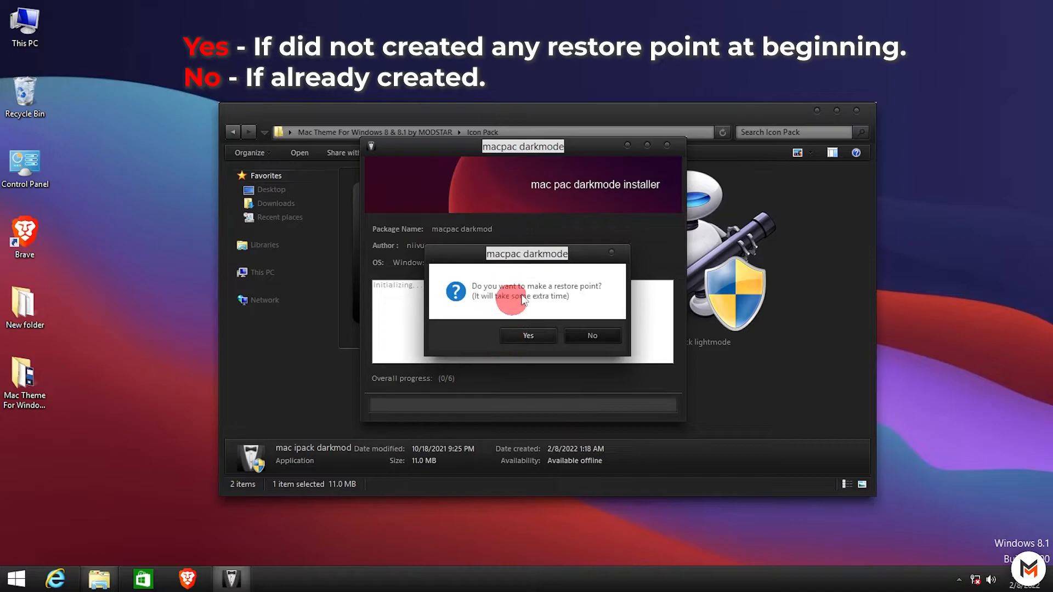
left_click(590, 337)
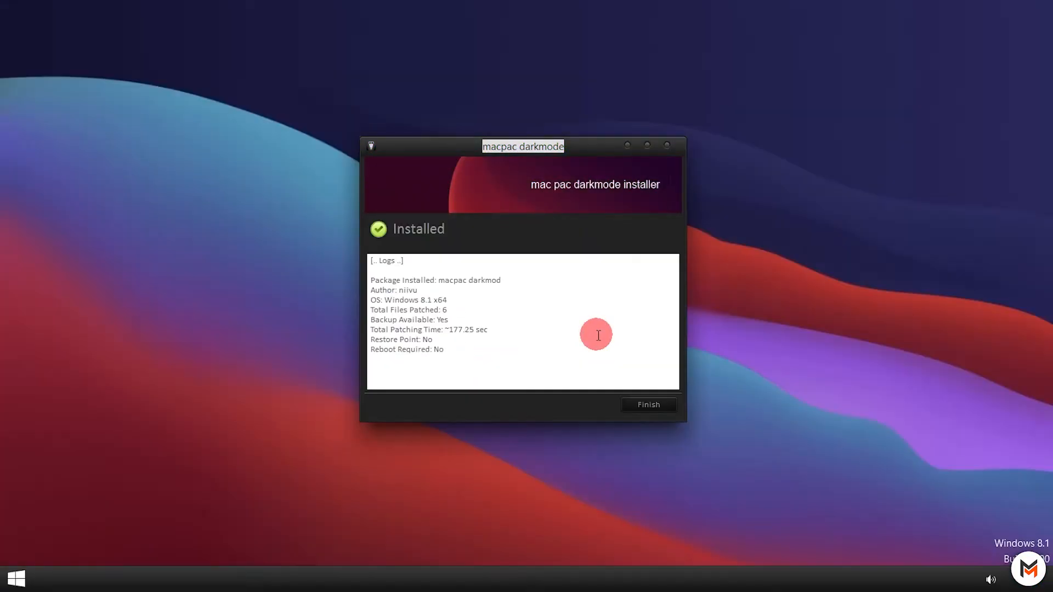
left_click(655, 404)
Open This PC and the Desktop folder to examine the new icons, and close the window.
double_click(38, 30)
left_click(373, 284)
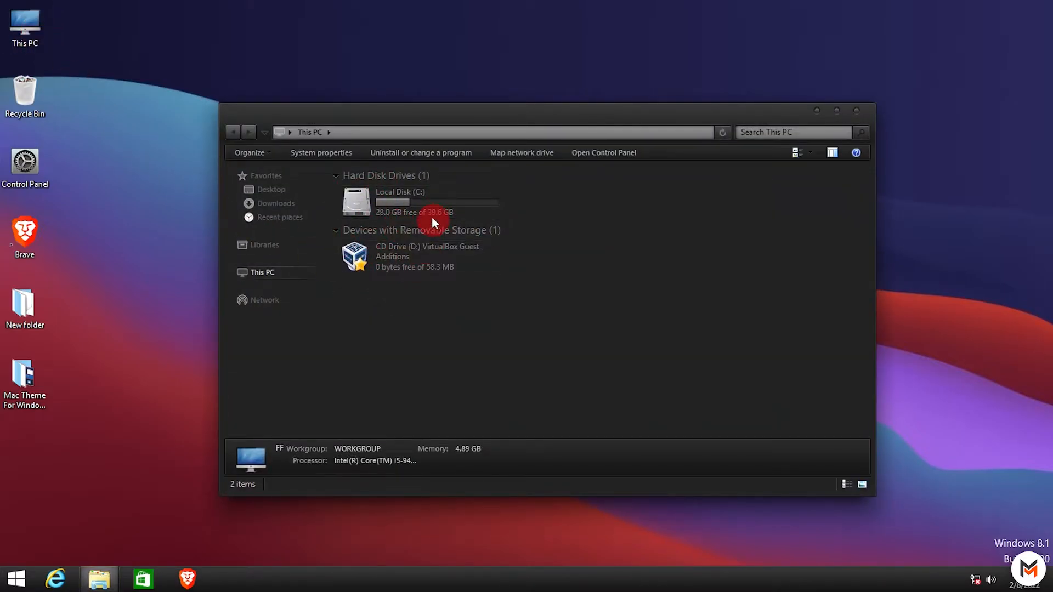
left_click(358, 252)
left_click(271, 189)
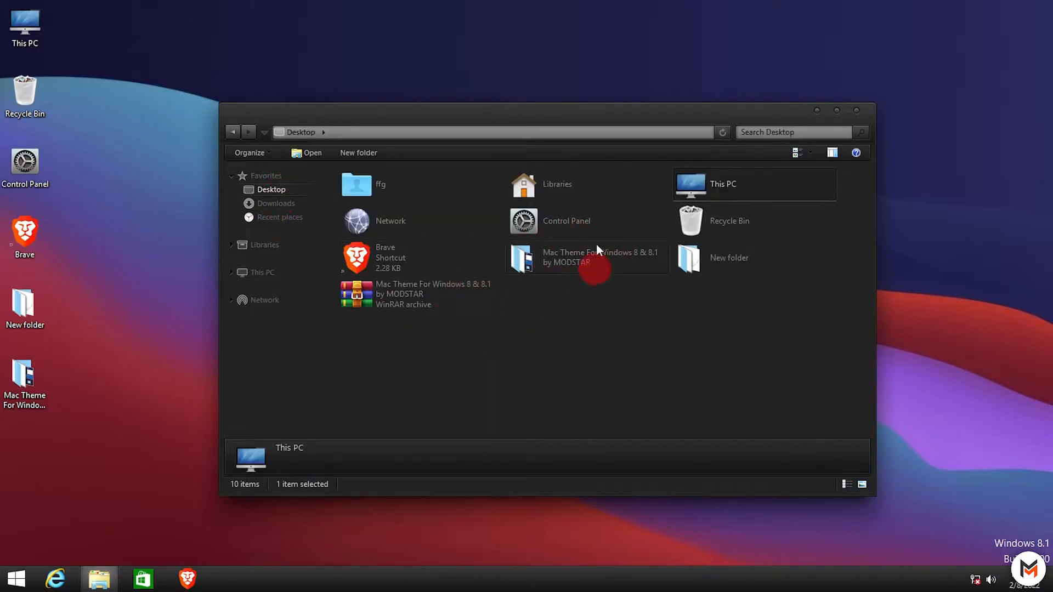
left_click(859, 110)
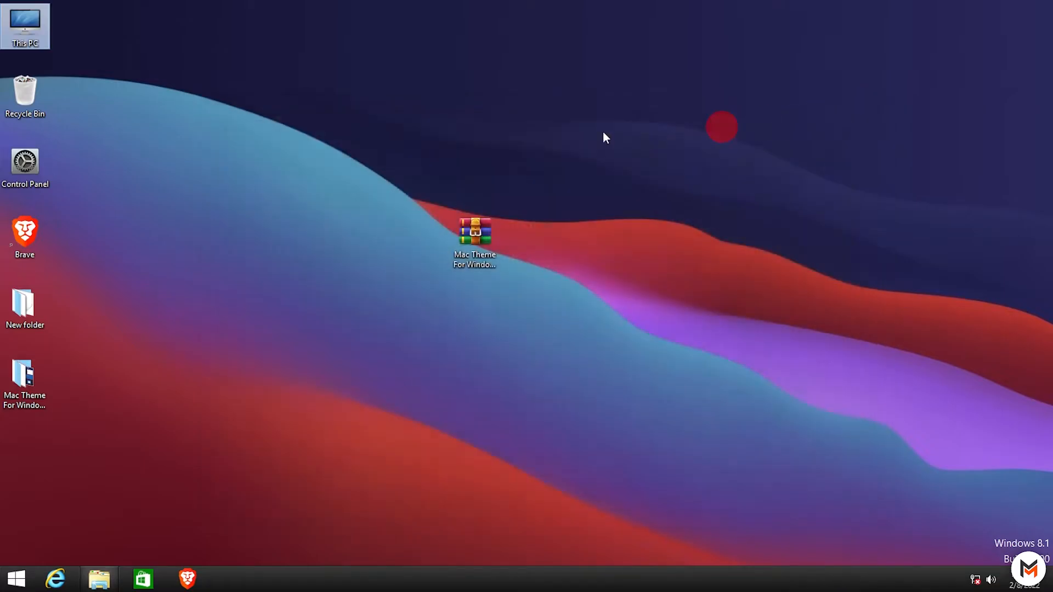
Open Control Panel to examine its new icons and close it.
left_click(41, 162)
double_click(41, 160)
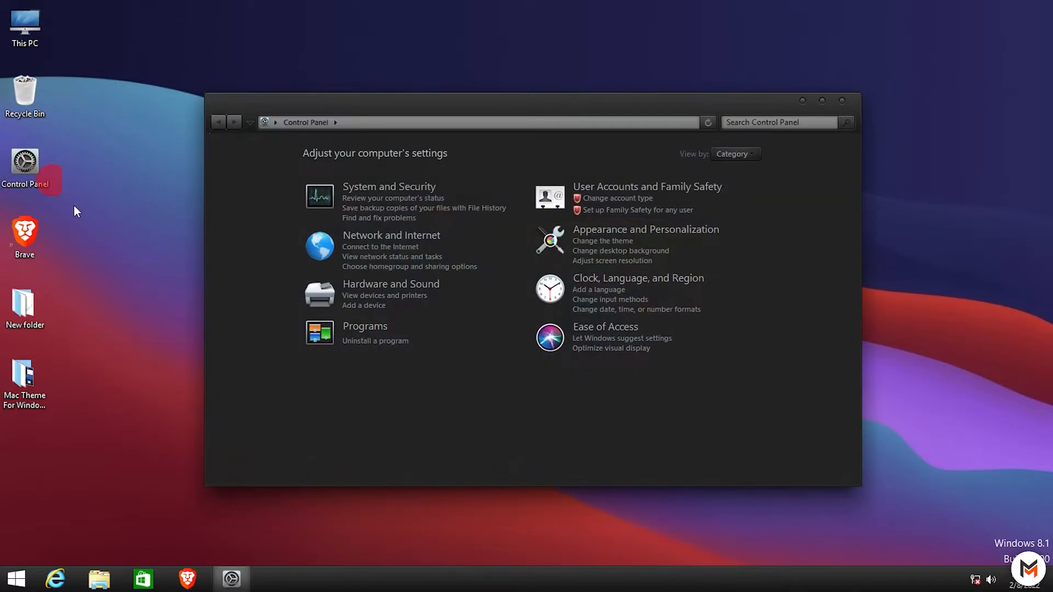
left_click(842, 99)
Extract the MyDockFinder.win7win8 ZIP file in the Mac Theme folder into a folder of the same name.
double_click(19, 378)
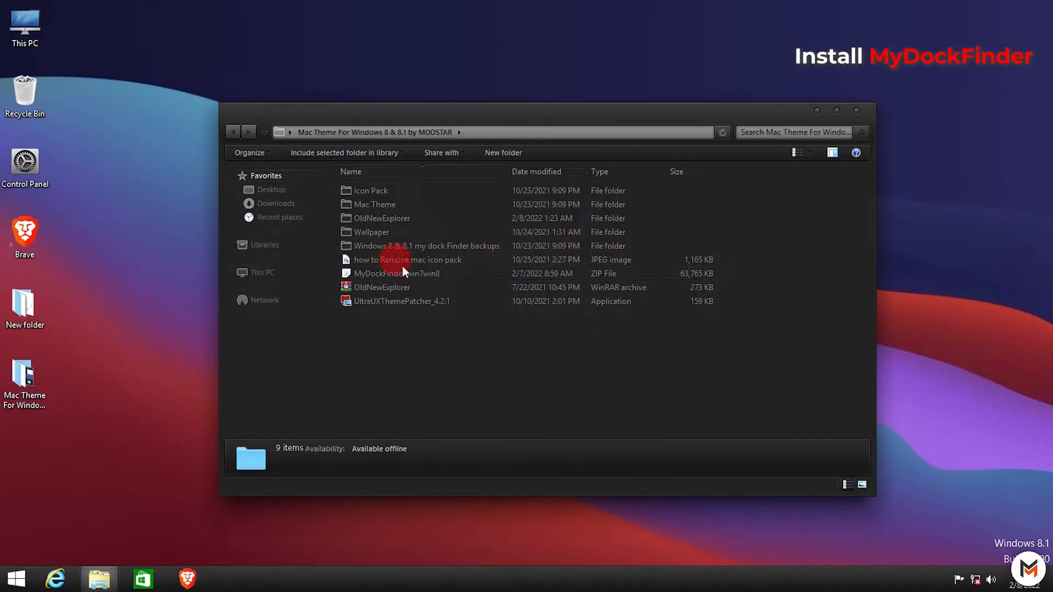
right_click(424, 273)
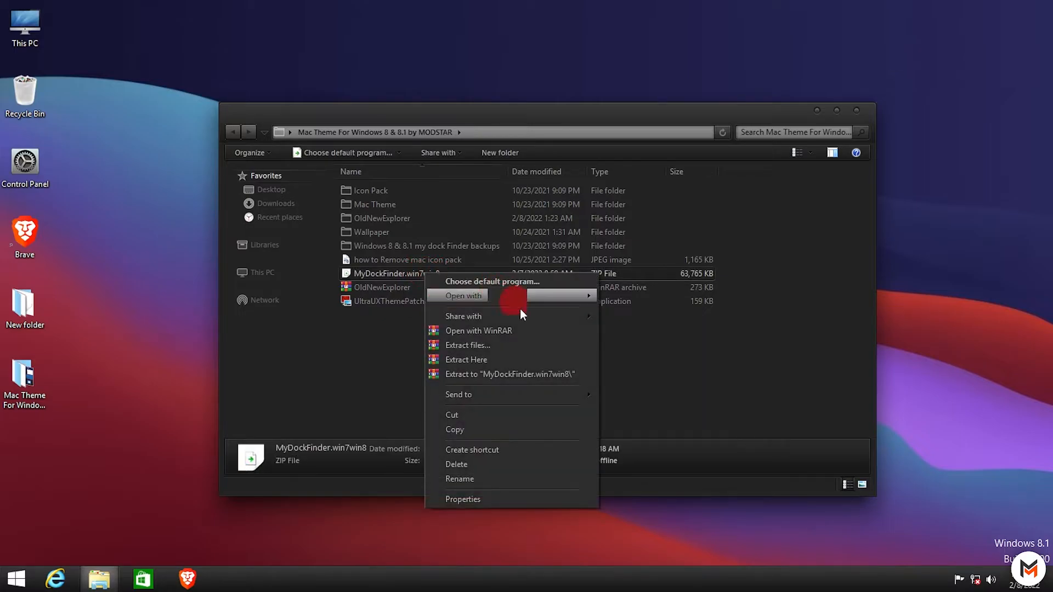
left_click(534, 374)
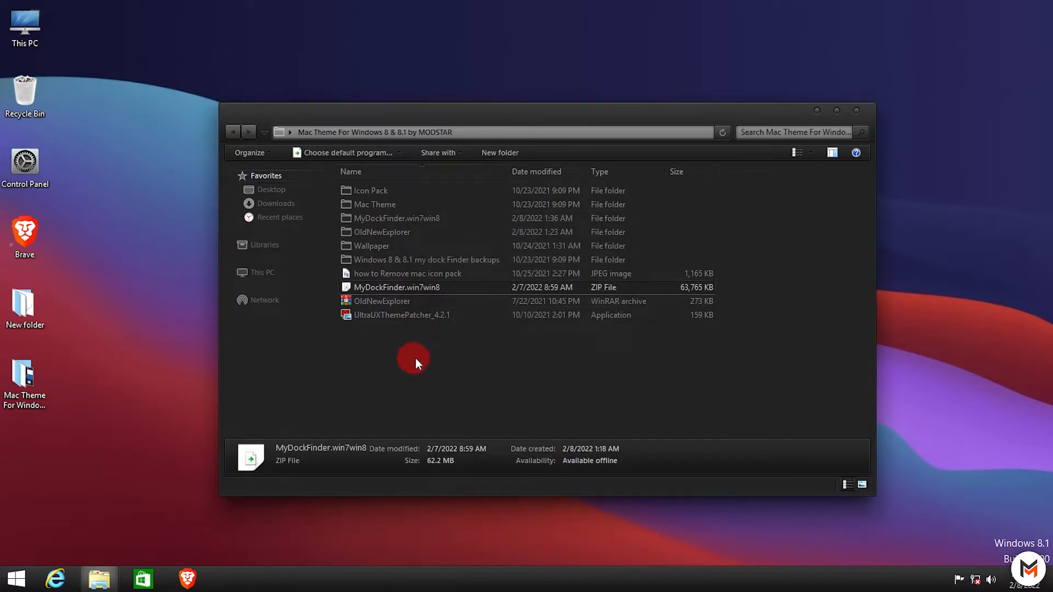
Copy the MyDock folder from the extracted MyDockFinder.win7win8 folder to Local Disk (C:).
double_click(418, 218)
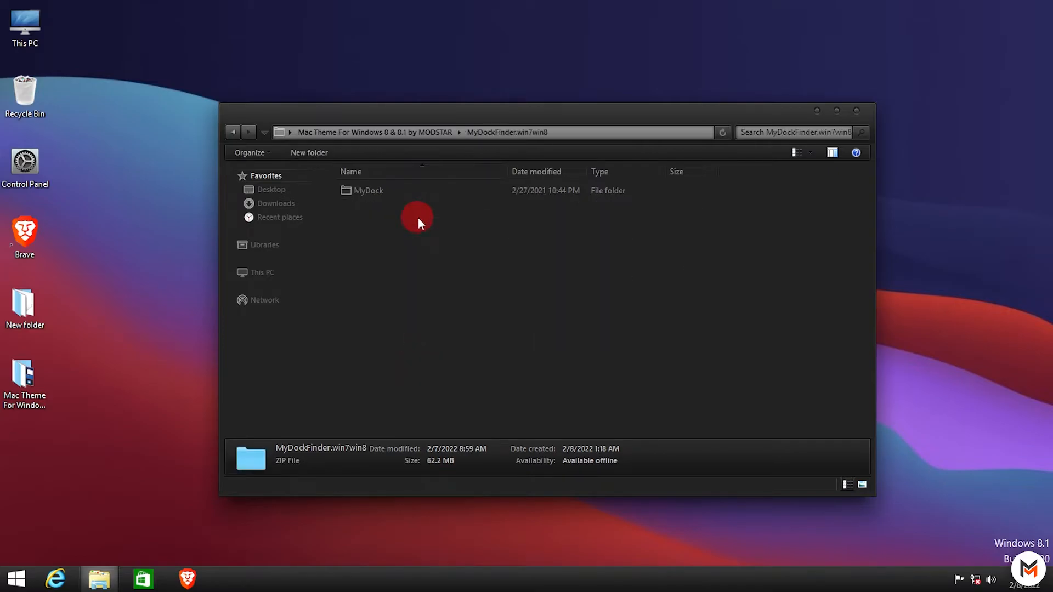
double_click(400, 189)
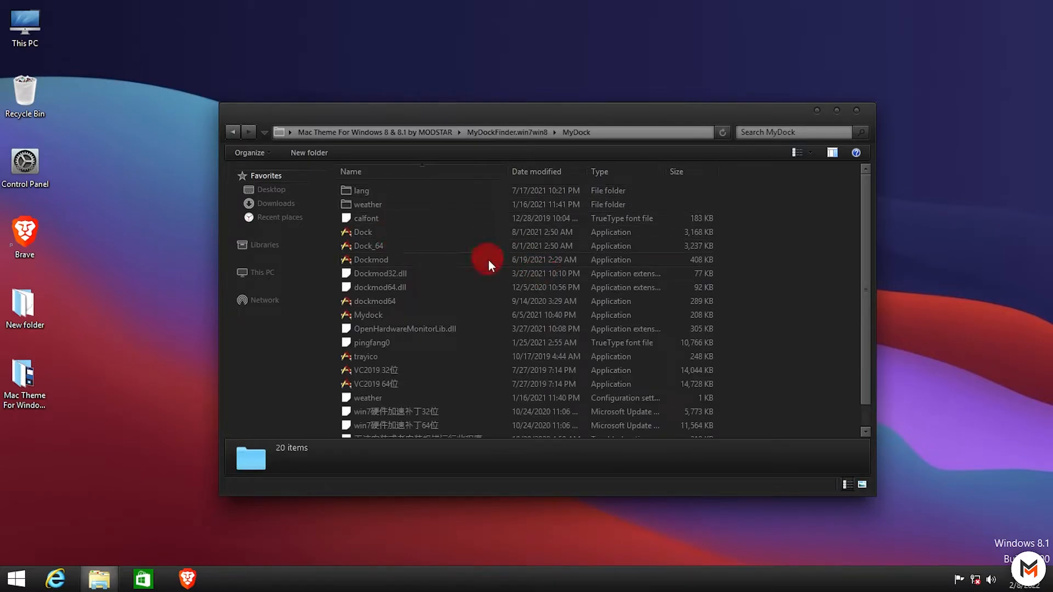
key("BackSpace")
right_click(407, 188)
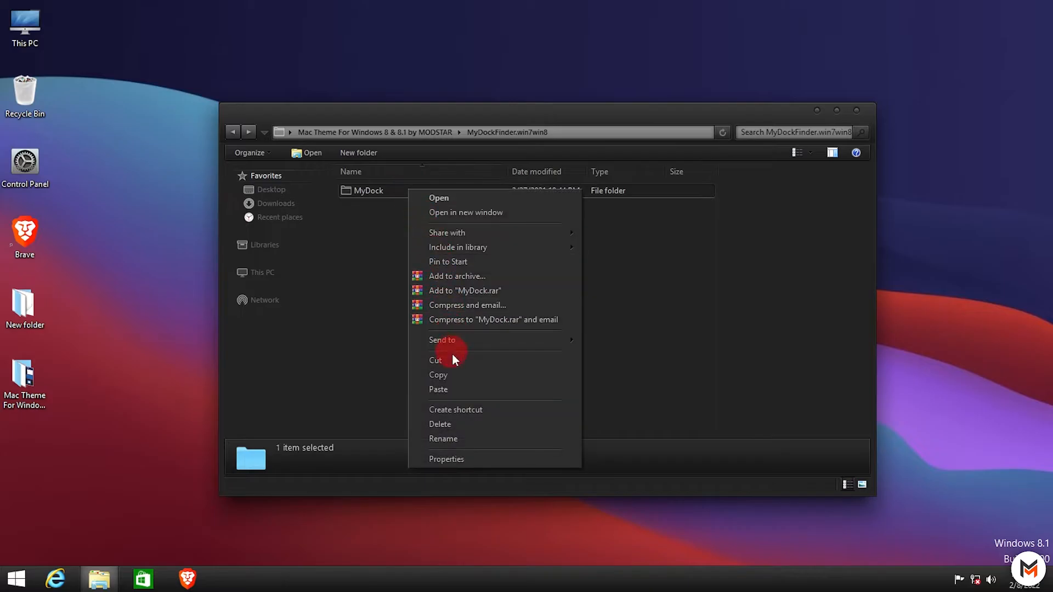
left_click(451, 373)
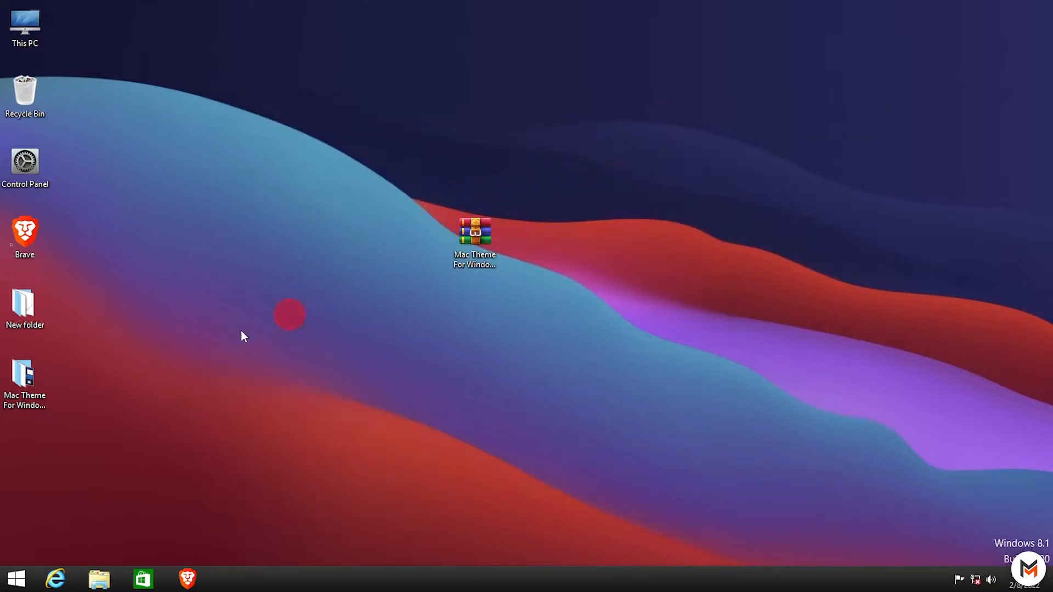
double_click(31, 25)
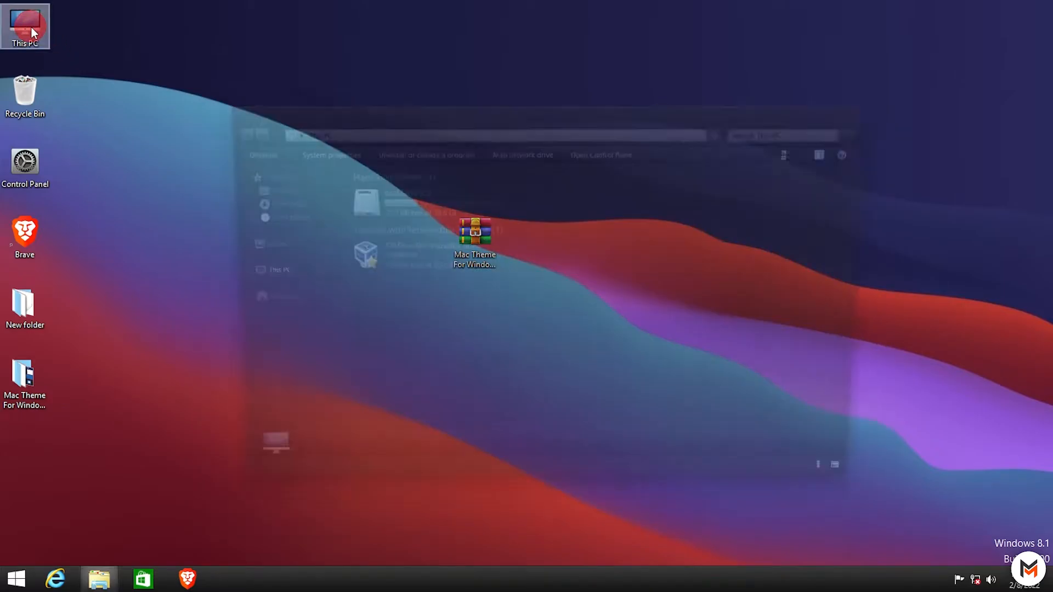
double_click(439, 202)
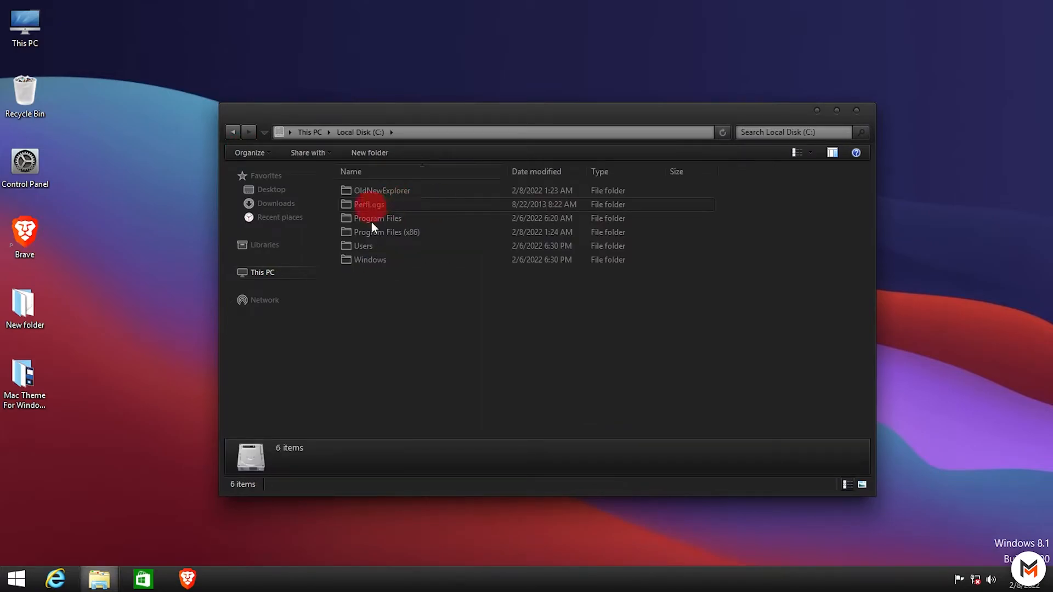
right_click(412, 304)
left_click(448, 375)
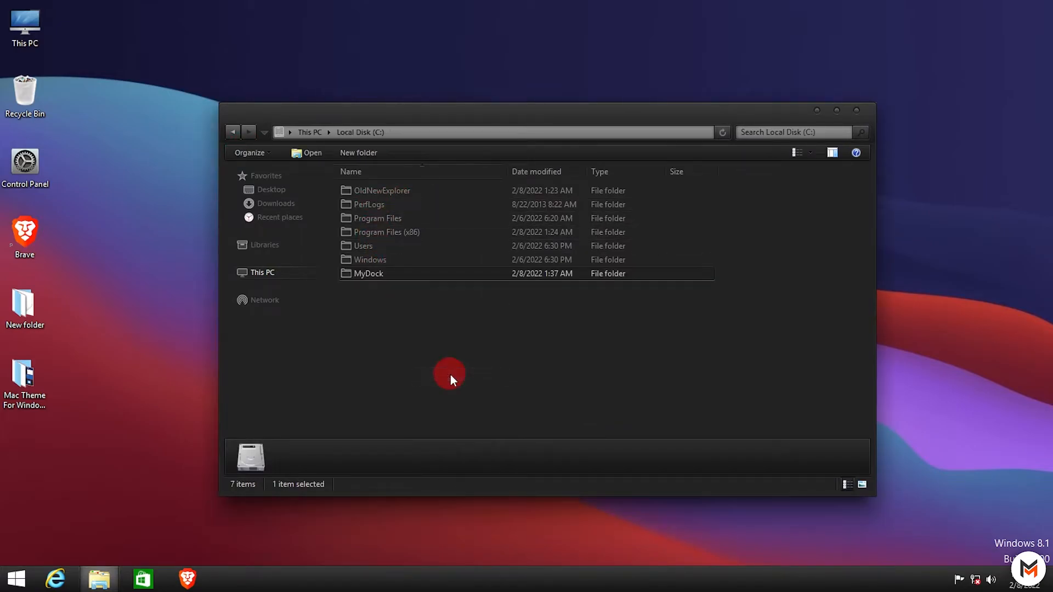
Install the 32-bit Visual C++ redistributable (VC2019 32位) from C:\MyDock, accepting its license terms, and close the setup.
left_click(483, 273)
double_click(482, 273)
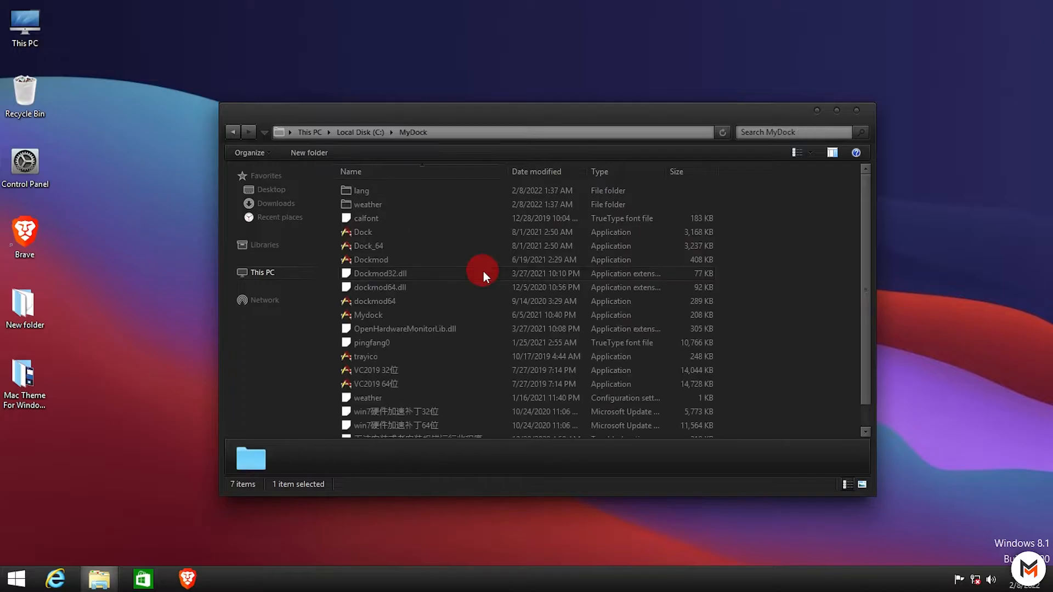
scroll(496, 308, "down", 1)
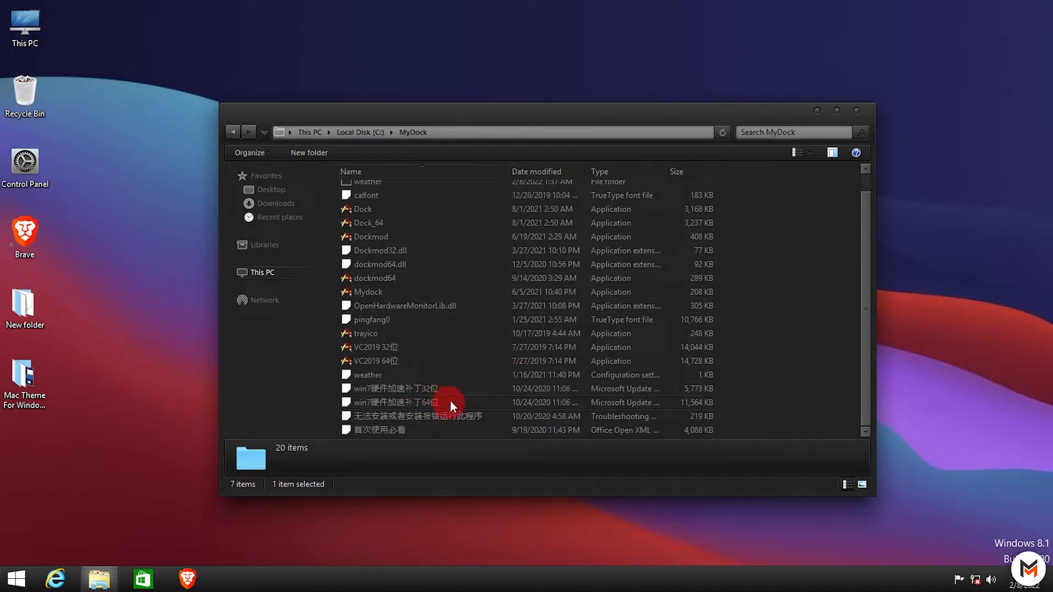
key("super+Up")
double_click(176, 262)
left_click(380, 342)
left_click(605, 363)
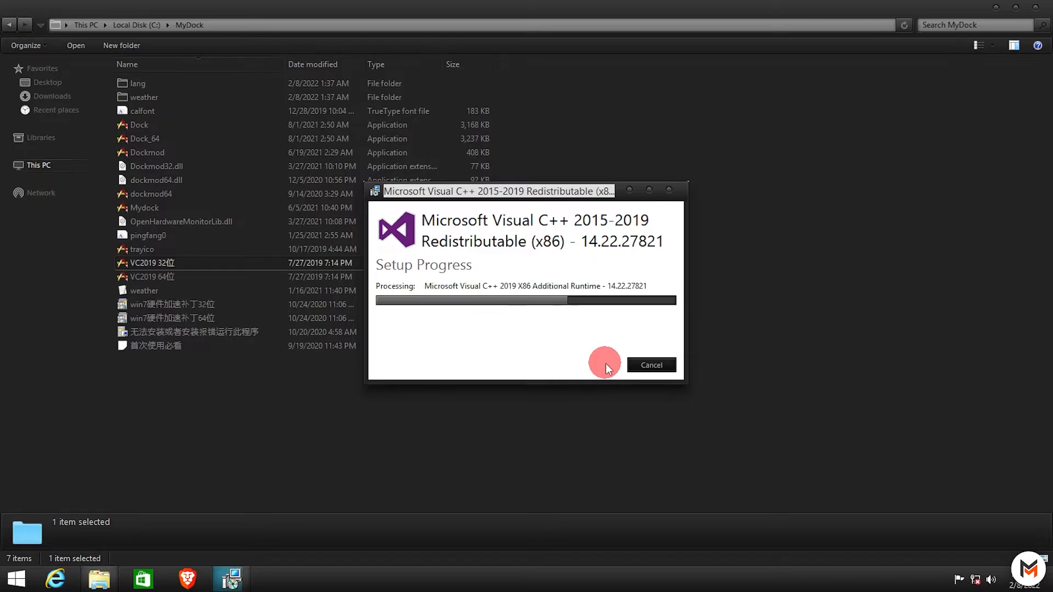
left_click(643, 363)
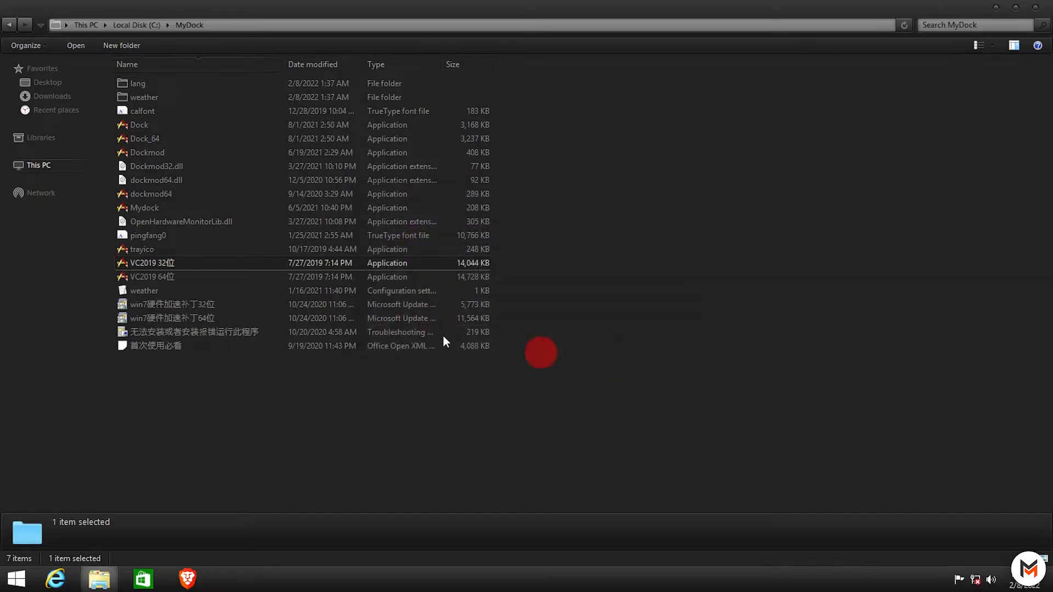
Install the 64-bit Visual C++ redistributable (VC2019 64位), accepting its license terms, and close the setup.
double_click(167, 274)
left_click(379, 343)
left_click(597, 365)
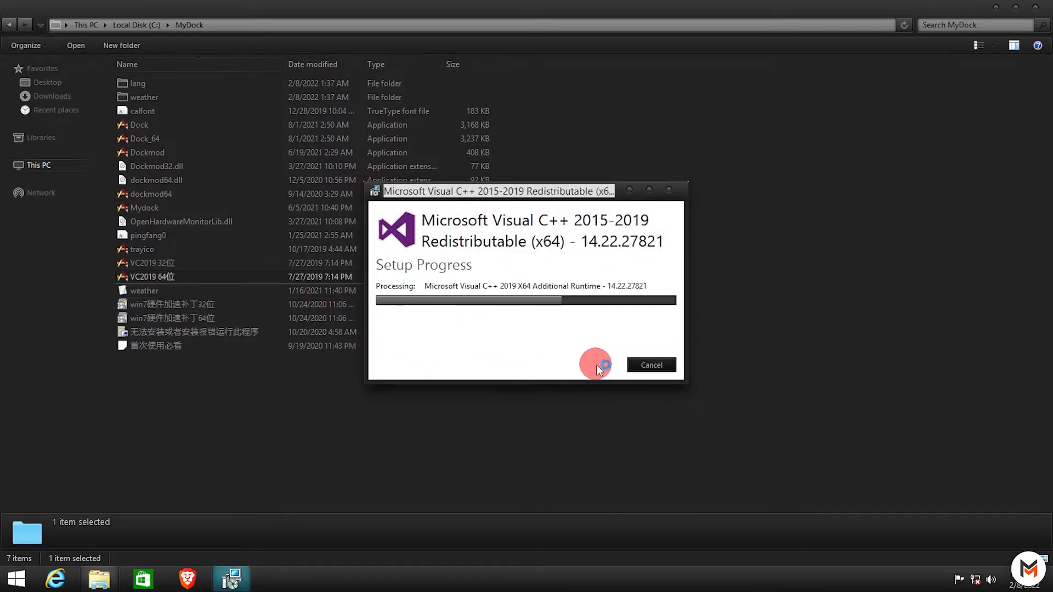
left_click(650, 365)
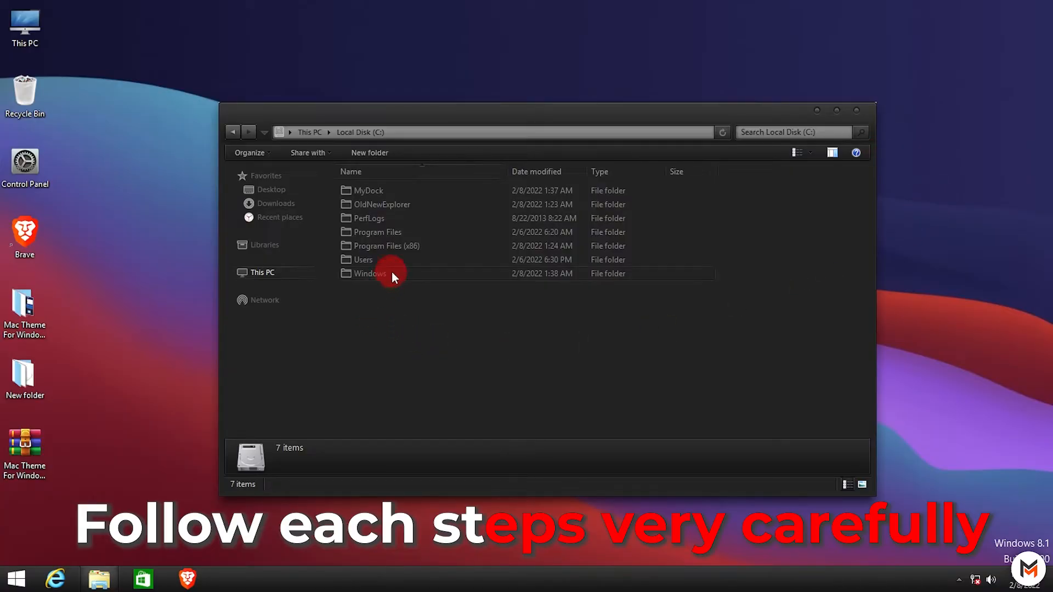
Reopen the MyDock folder on Local Disk (C:) and create a desktop shortcut for the Mydock application.
left_click(855, 110)
double_click(25, 30)
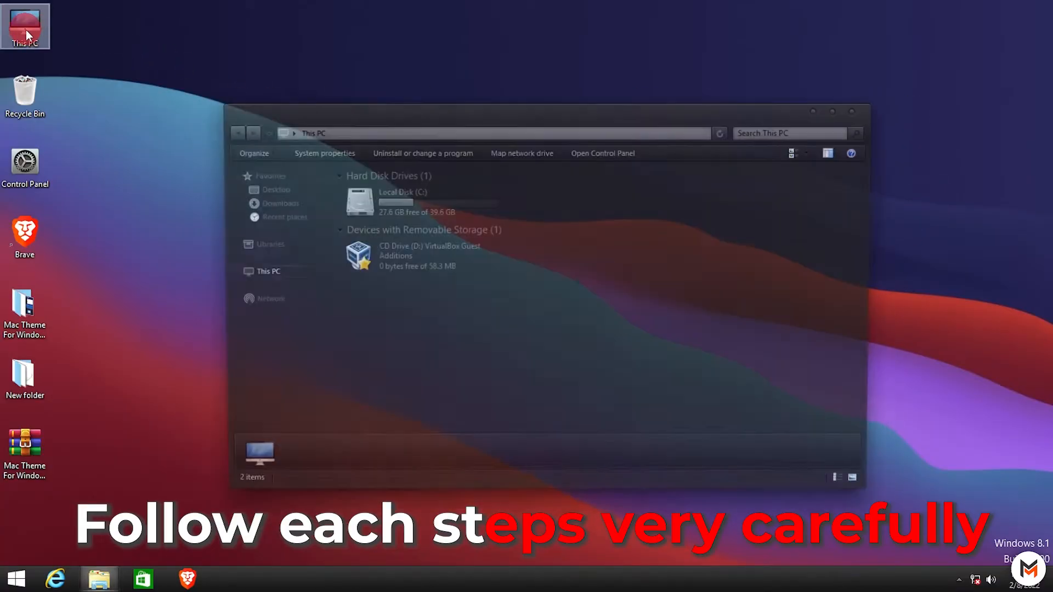
double_click(383, 200)
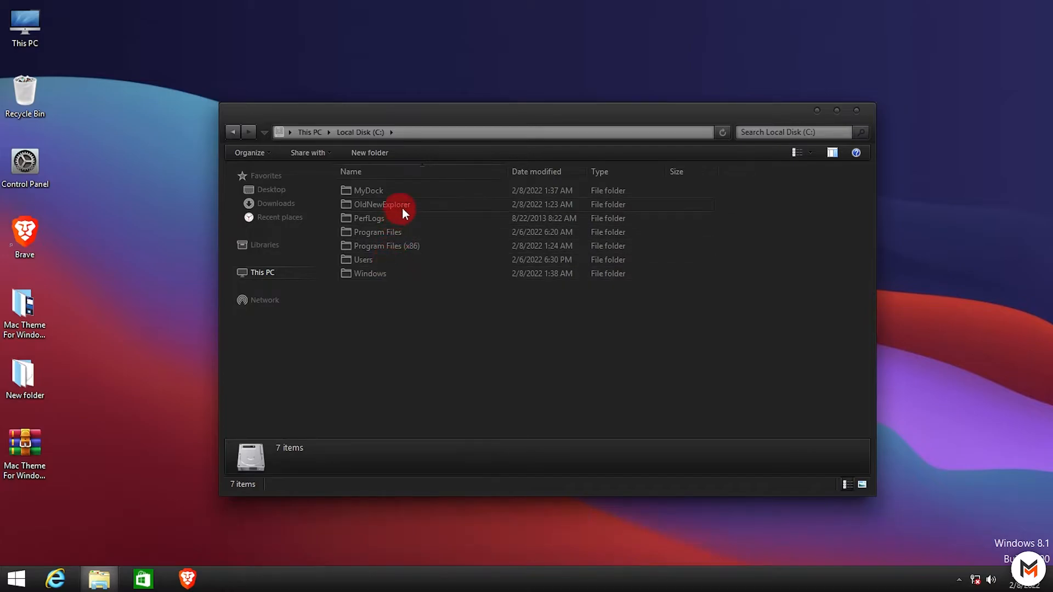
double_click(409, 189)
scroll(501, 337, "down", 1)
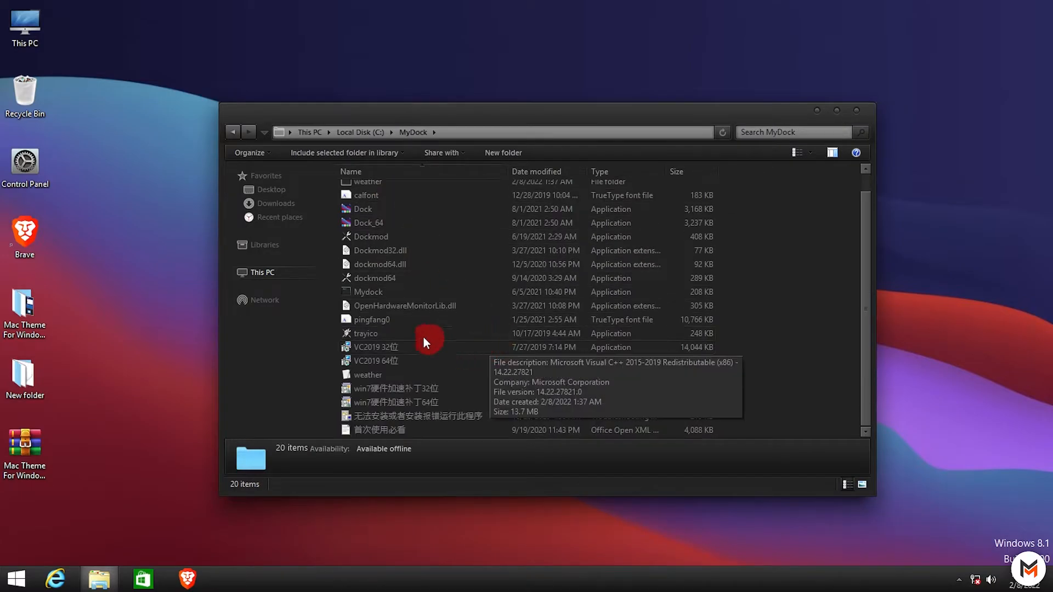
right_click(406, 290)
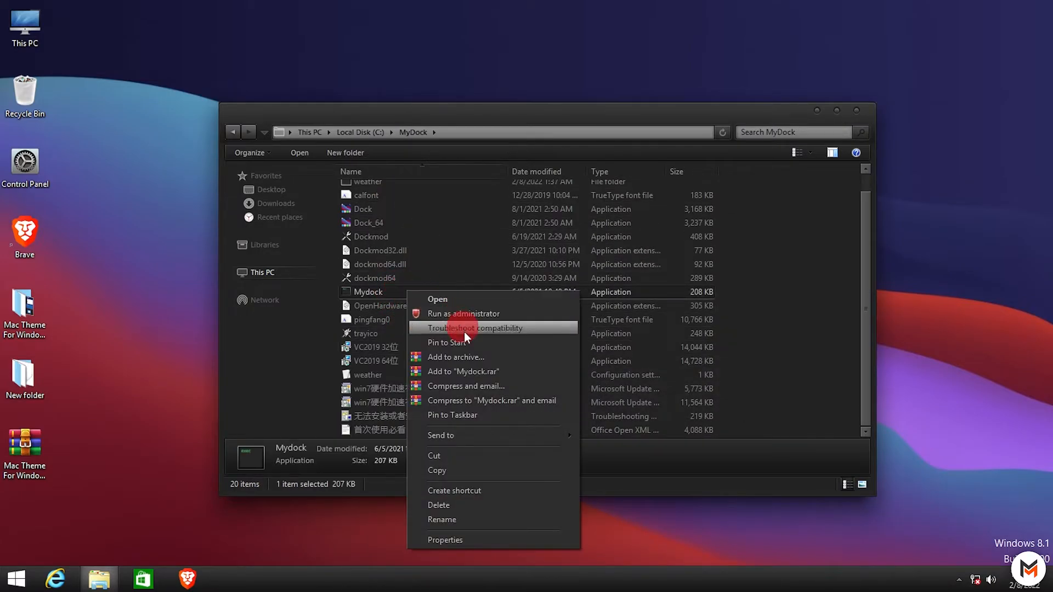
mouse_move(475, 436)
left_click(654, 455)
left_click(43, 511)
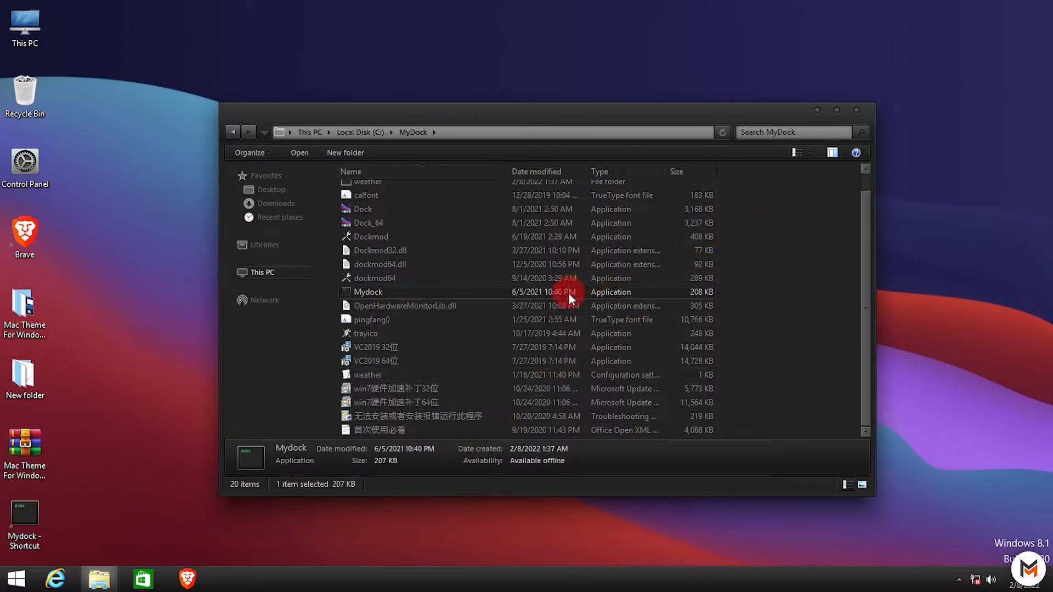
Delete the Chinese language file from MyDock's lang folder and close the window.
scroll(568, 294, "up", 1)
double_click(388, 190)
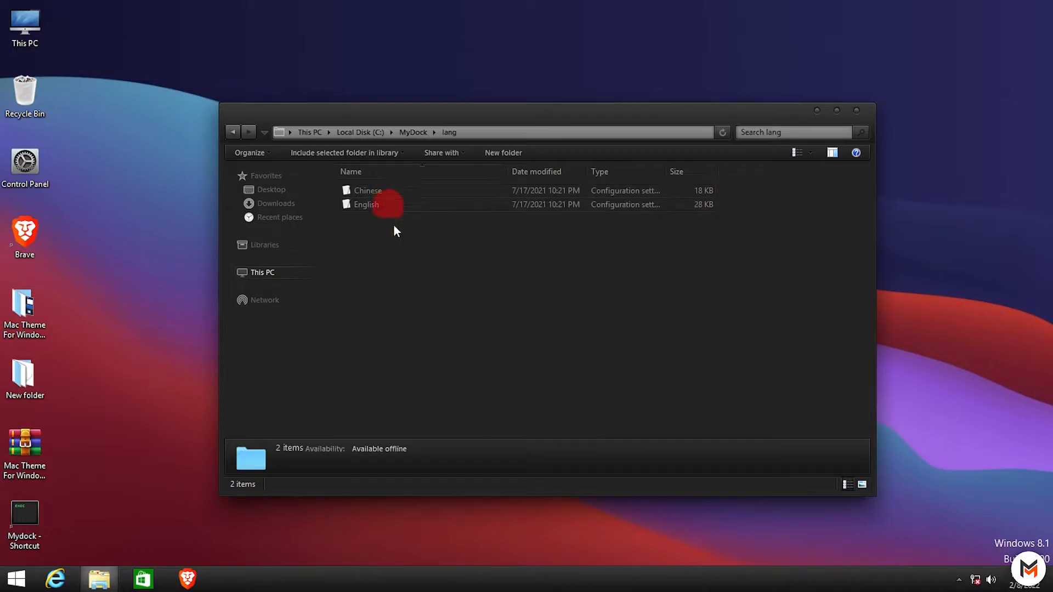
left_click(387, 191)
right_click(387, 190)
left_click(447, 391)
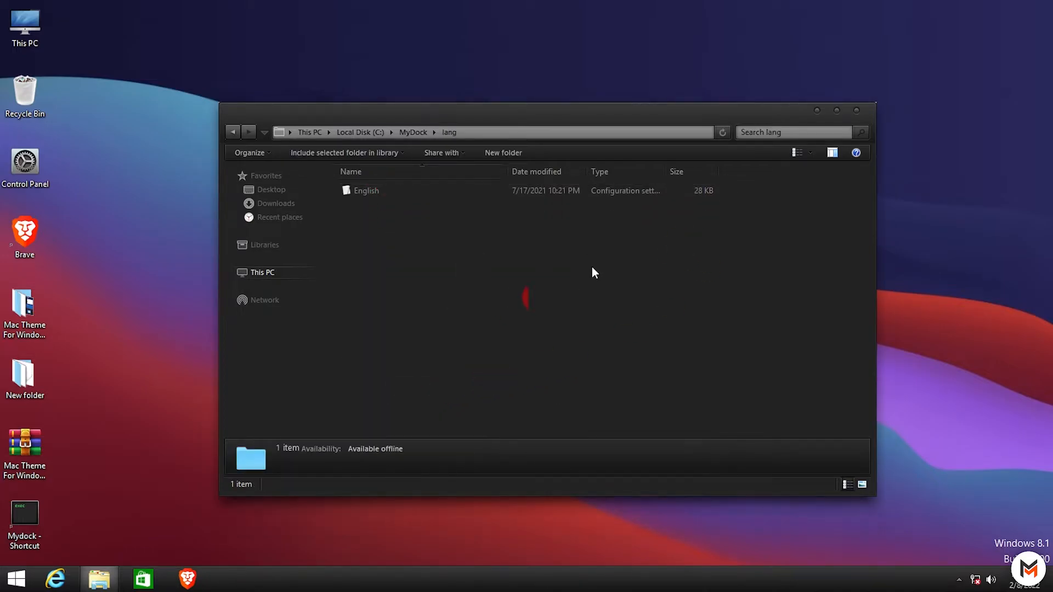
key("BackSpace")
left_click(856, 111)
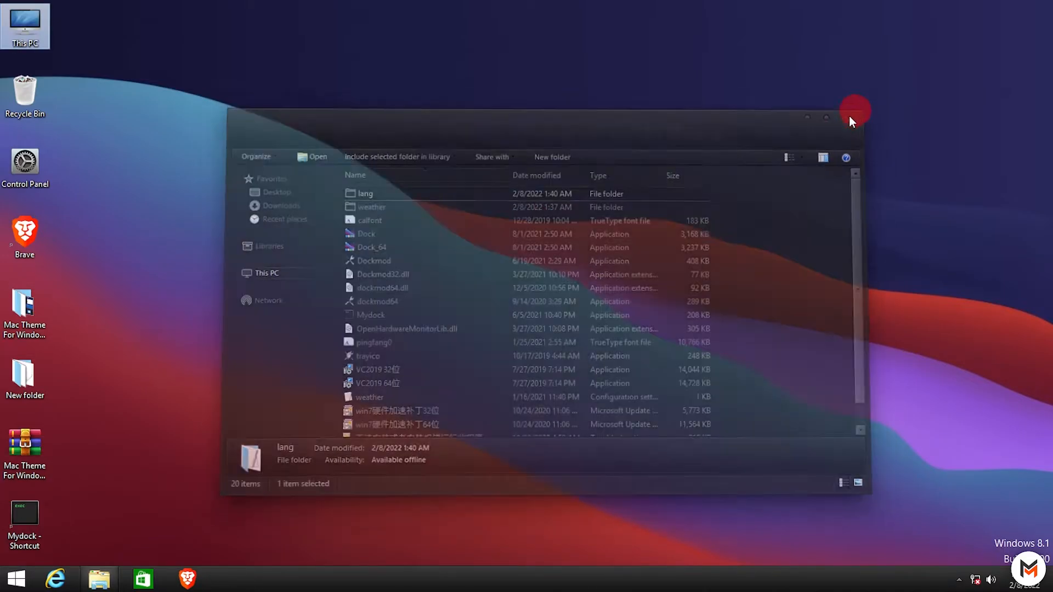
Open the Windows Startup folder by running shell:startup.
right_click(16, 578)
left_click(45, 537)
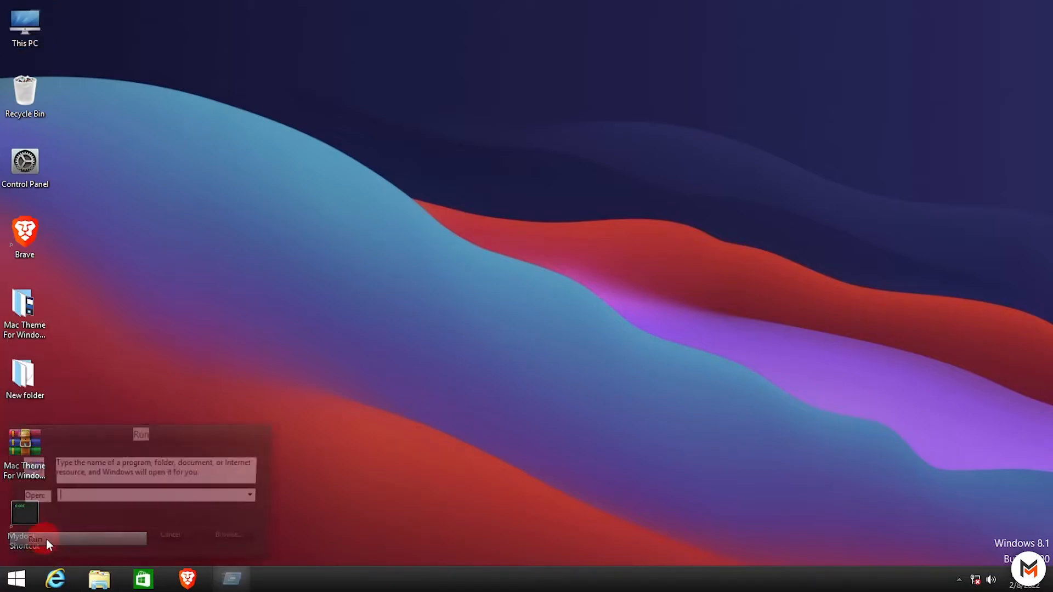
left_click(88, 498)
left_click(258, 497)
left_click(201, 491)
type("shel")
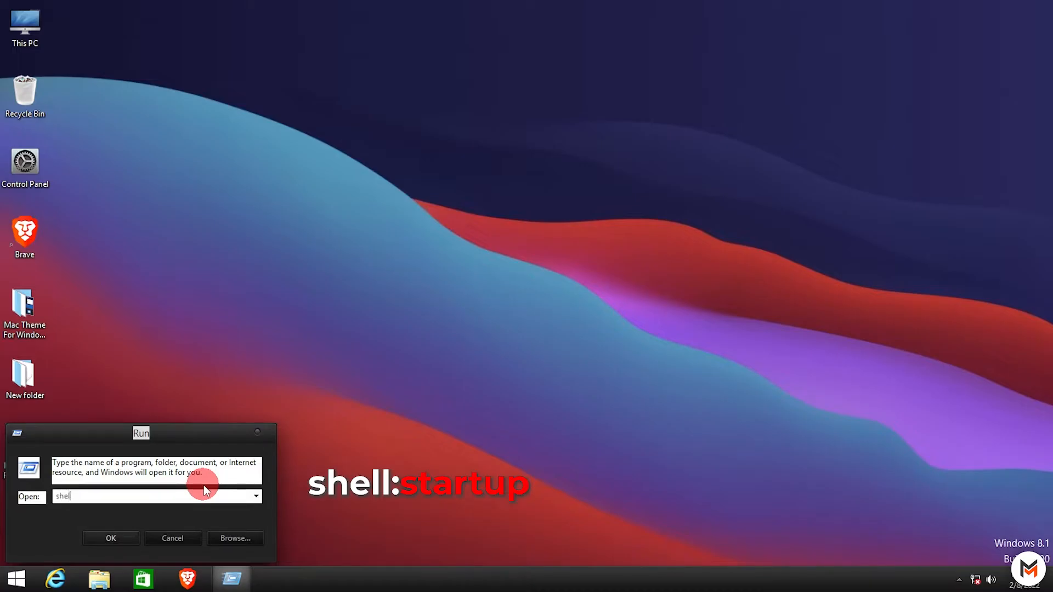
type("l:sta")
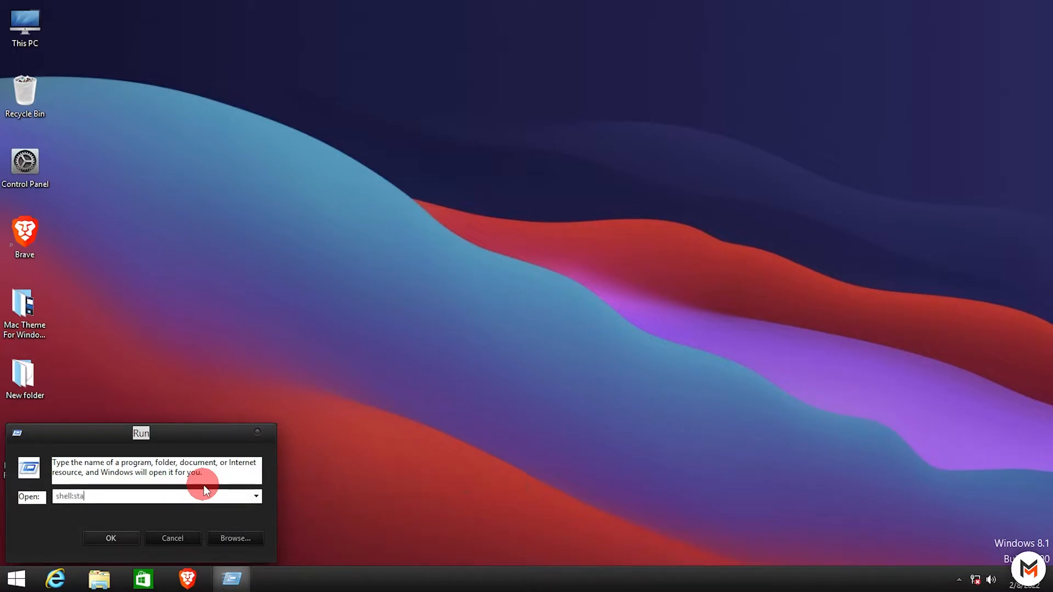
type("rtup")
key("Return")
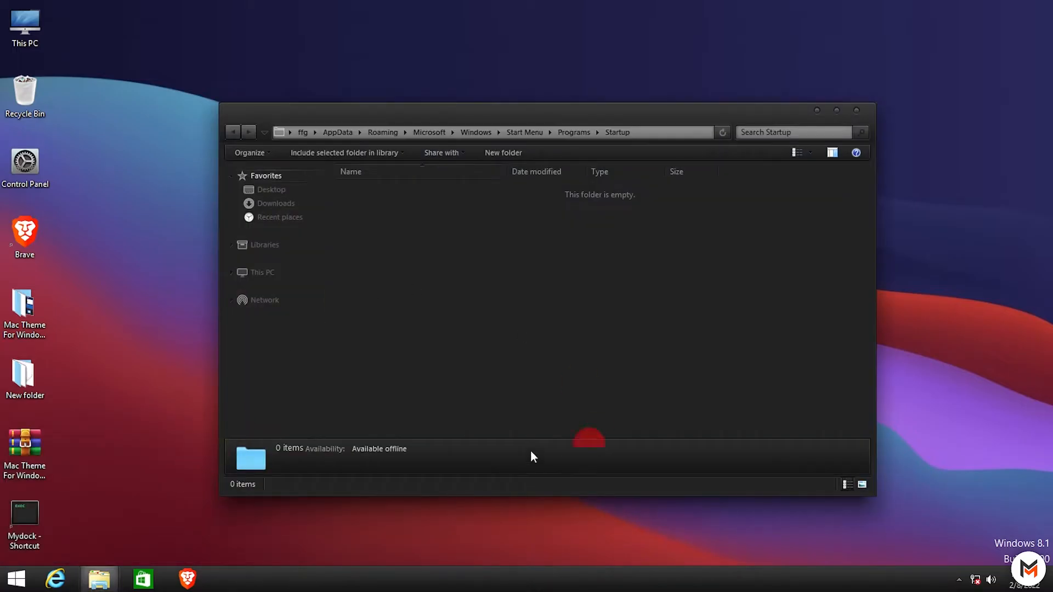
Move the Mydock desktop shortcut into the Startup folder, launch it from there, and close the window.
left_click_drag(27, 510, 489, 349)
left_click(414, 190)
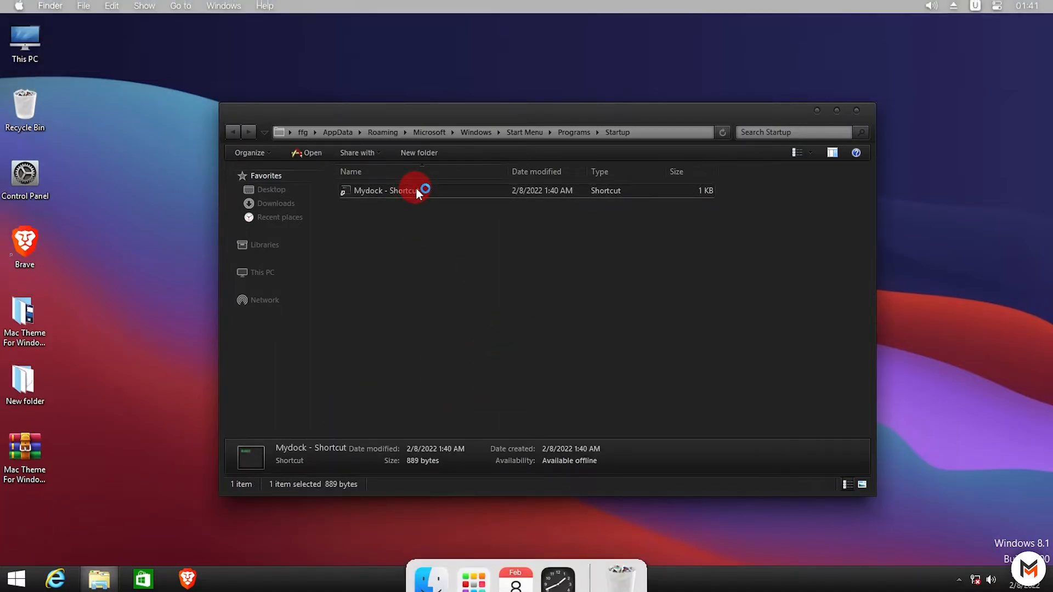
left_click(859, 111)
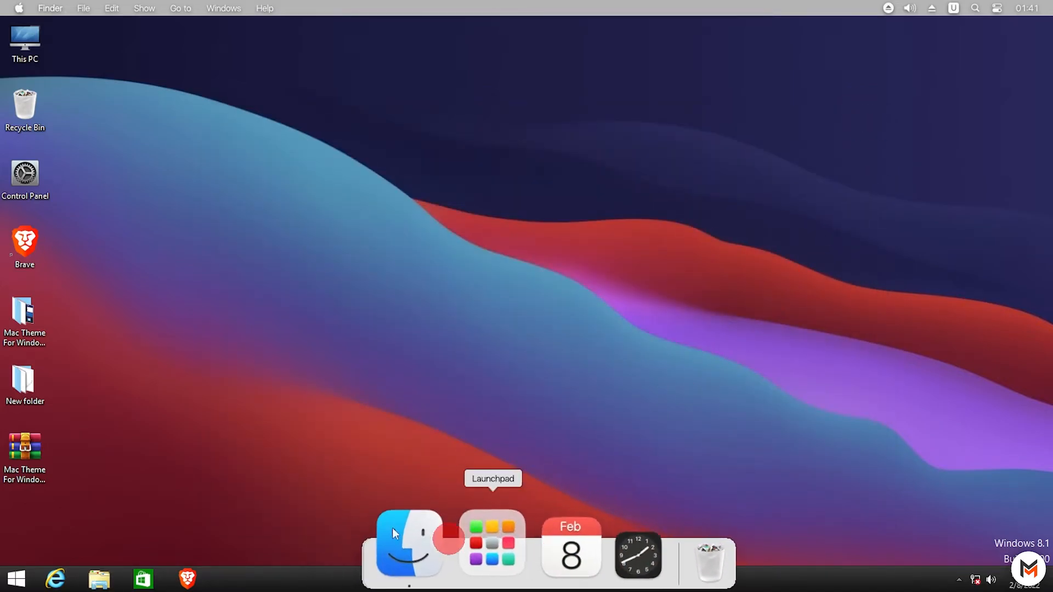
Copy the backup, dock Icons, launchpad and png folders from the theme pack's Windows 8 & 8.1 my dock Finder backups folder.
double_click(34, 331)
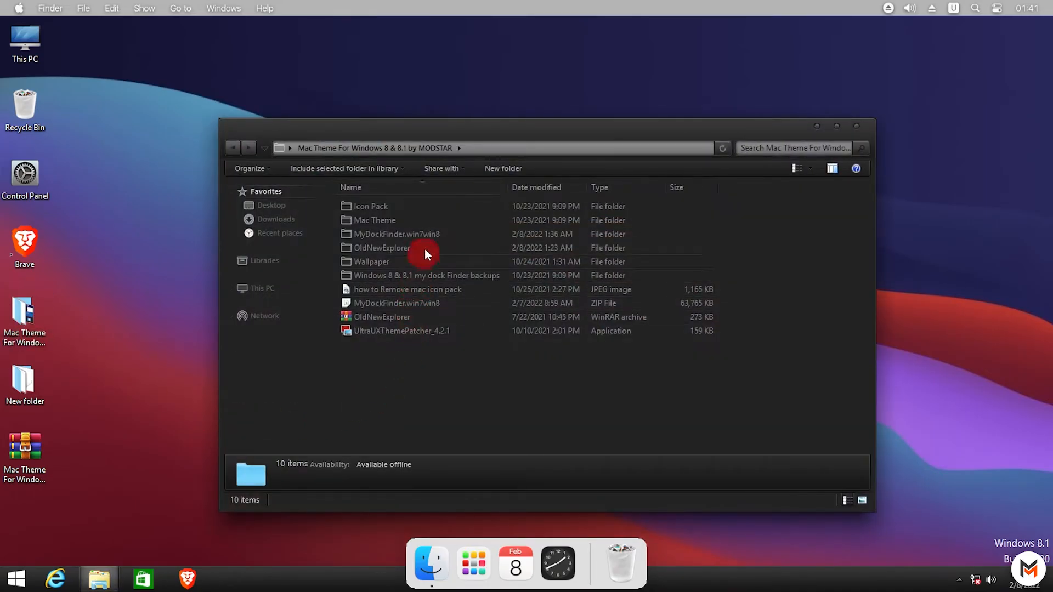
double_click(456, 276)
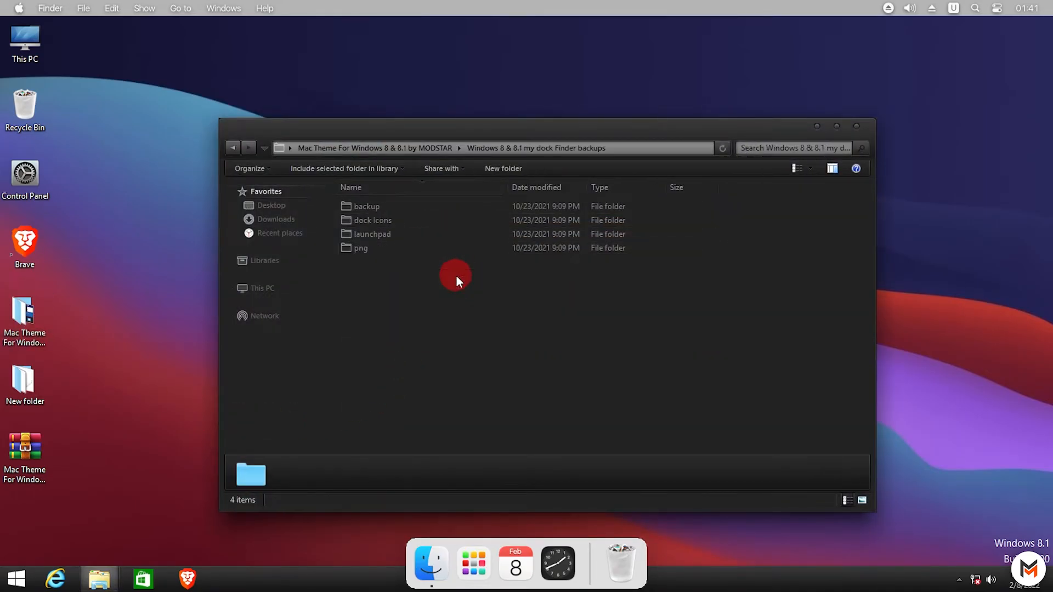
left_click_drag(456, 298, 386, 203)
right_click(386, 202)
left_click(440, 373)
Paste the copied folders into MyDock on Local Disk (C:), replacing existing files, then close the window and refresh the desktop.
left_click(268, 289)
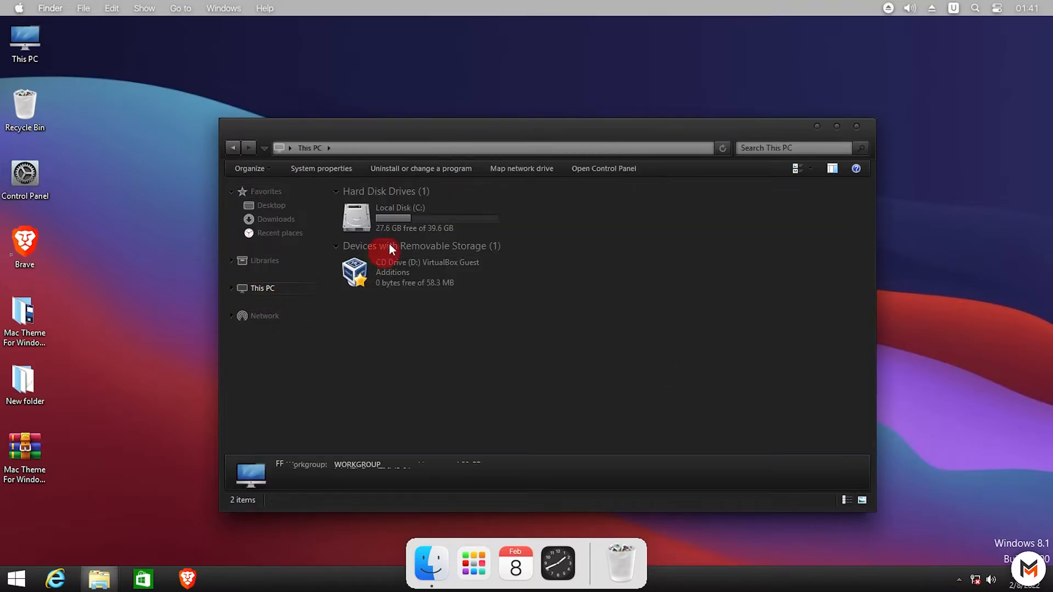
double_click(400, 211)
double_click(384, 211)
right_click(793, 252)
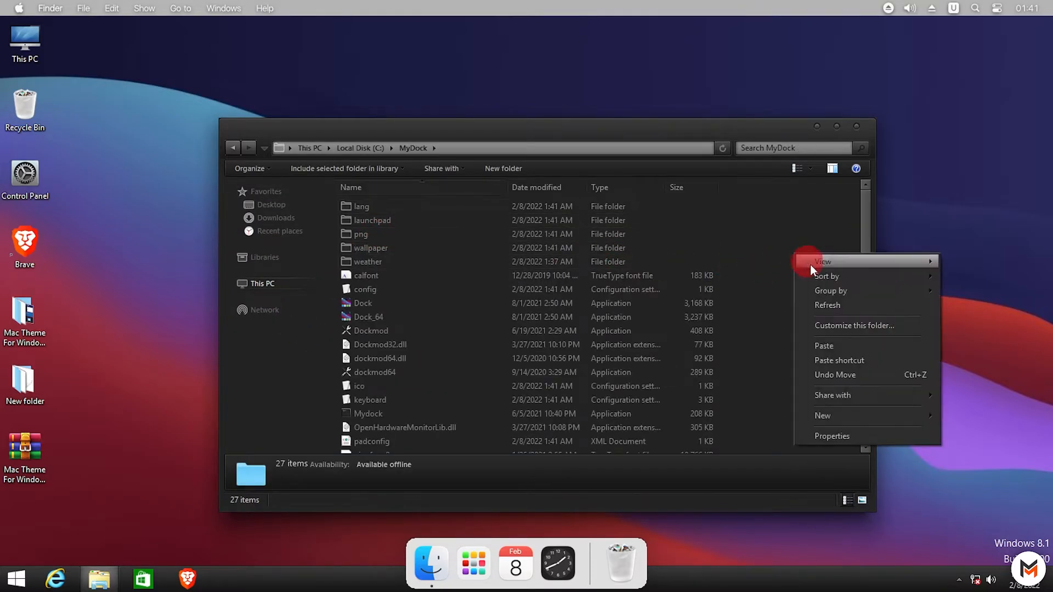
left_click(824, 340)
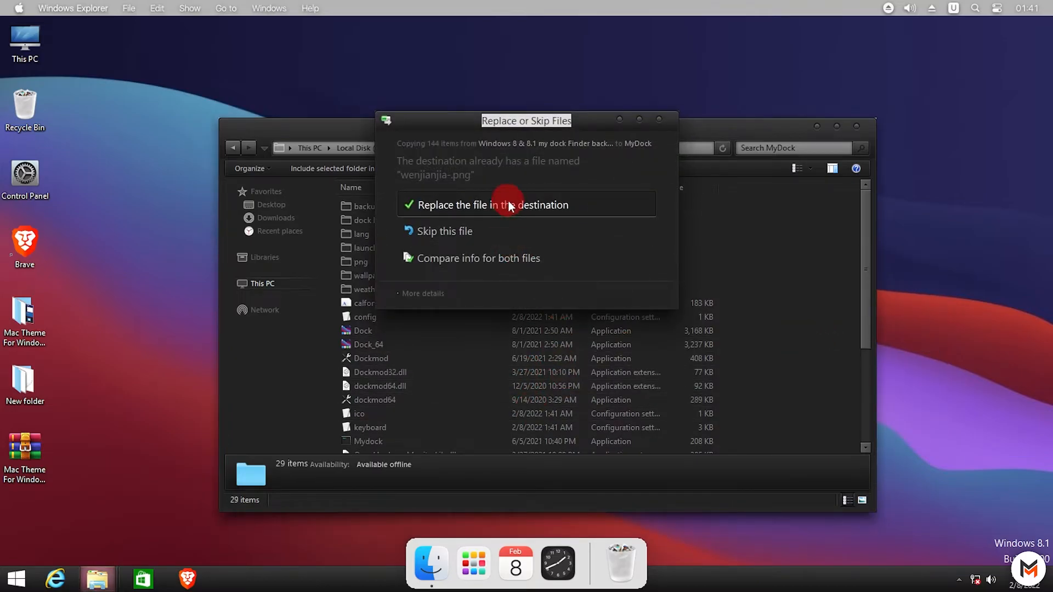
left_click(507, 199)
left_click(856, 126)
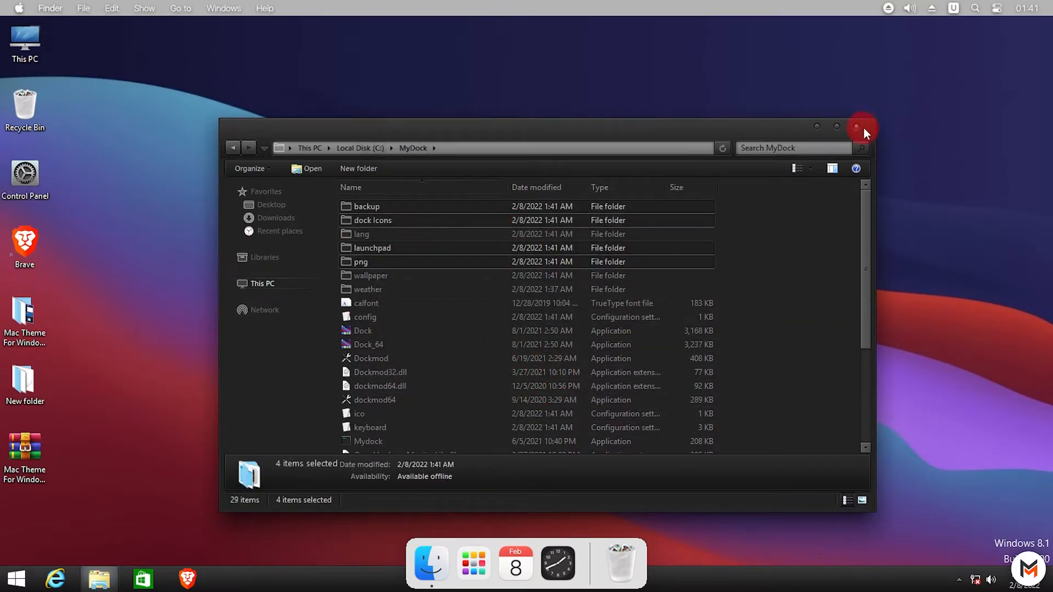
right_click(671, 154)
left_click(687, 181)
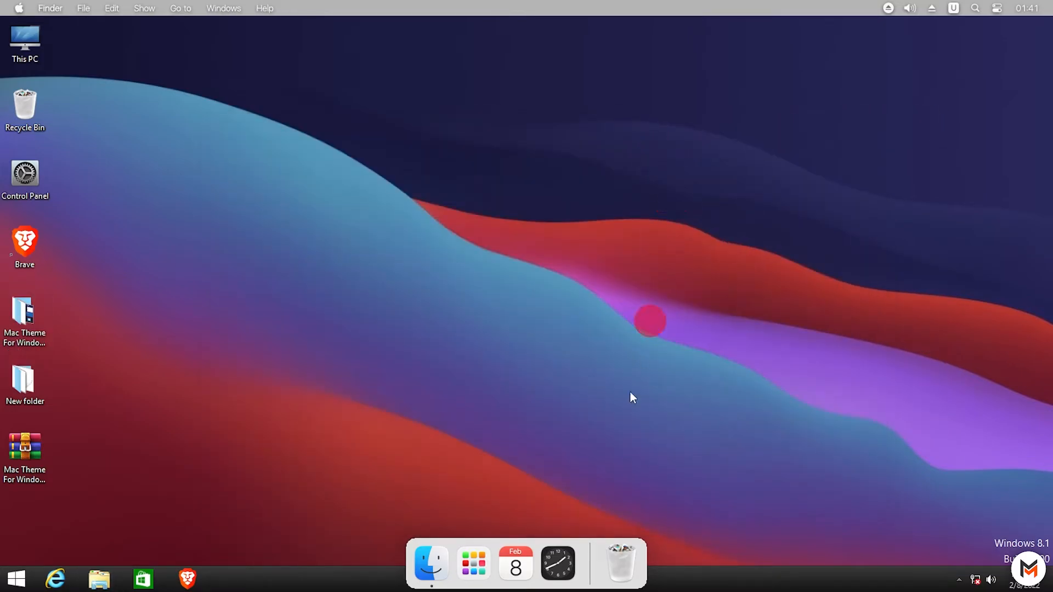
Open the MyDockFinder preferences and set the global interface color mode to Dark.
right_click(598, 544)
left_click(603, 461)
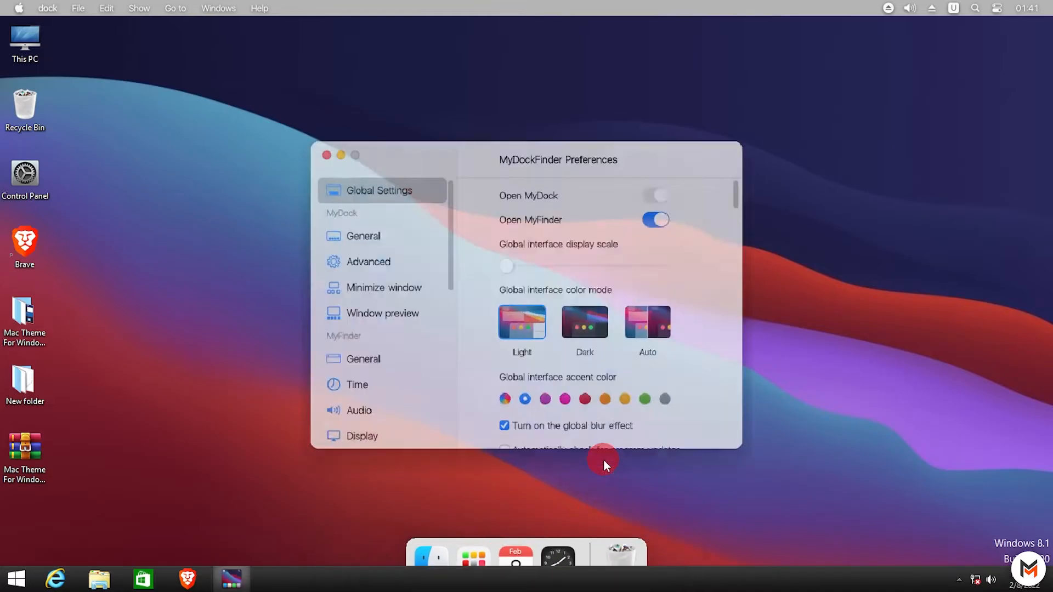
left_click(582, 325)
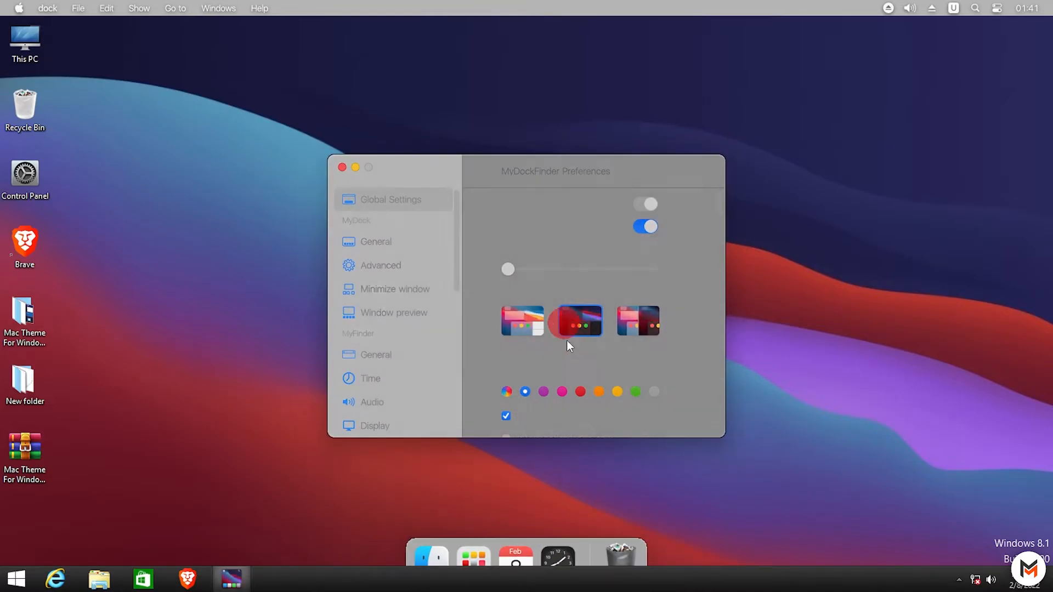
left_click(538, 330)
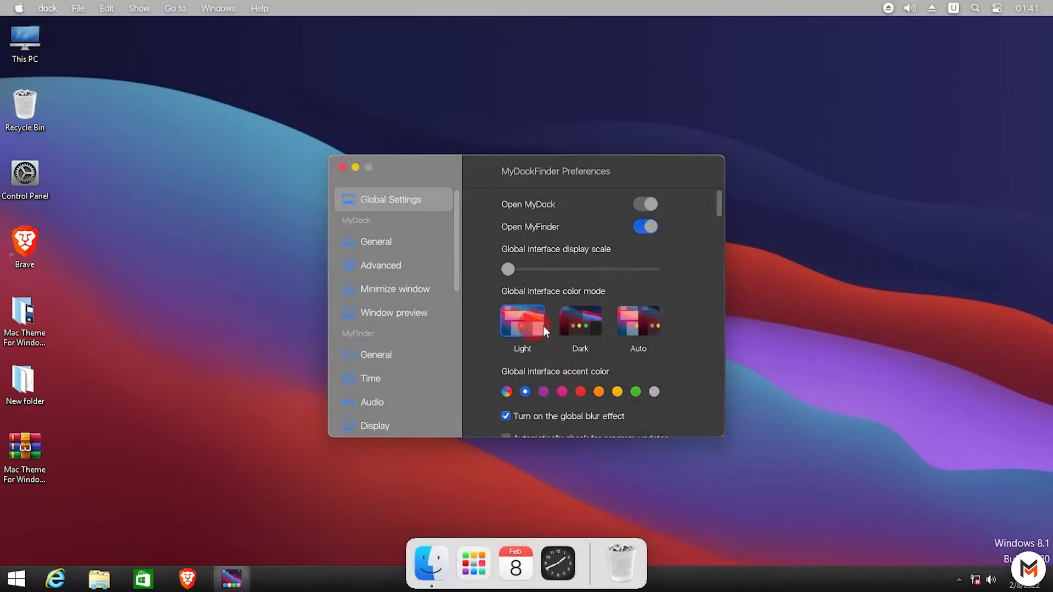
left_click(583, 322)
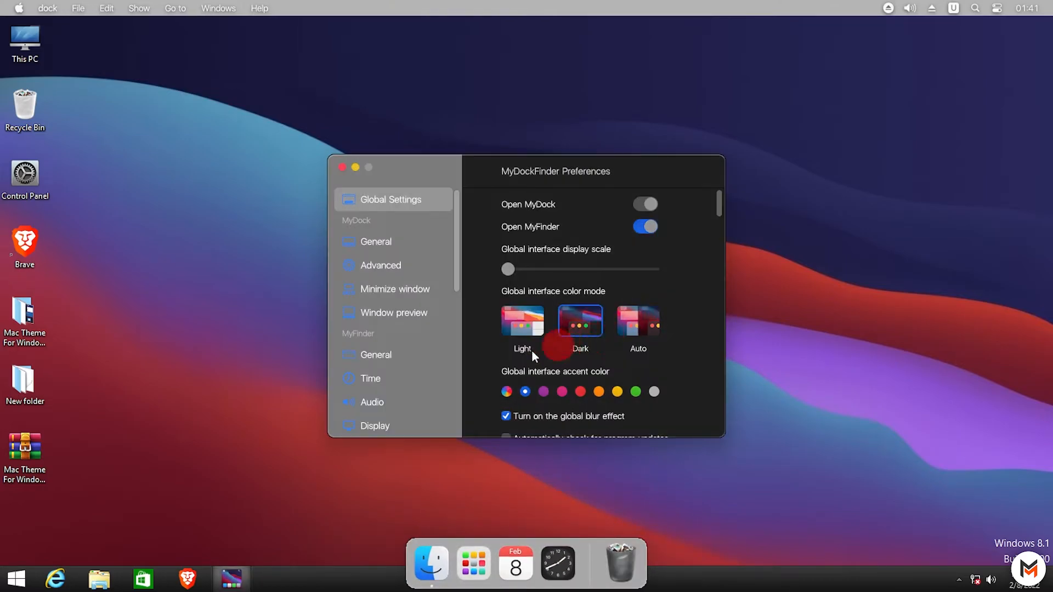
Restore the Dock icons from the backup file in MyDock's advanced settings.
left_click(389, 242)
left_click(388, 265)
scroll(636, 360, "down", 2)
scroll(616, 384, "down", 5)
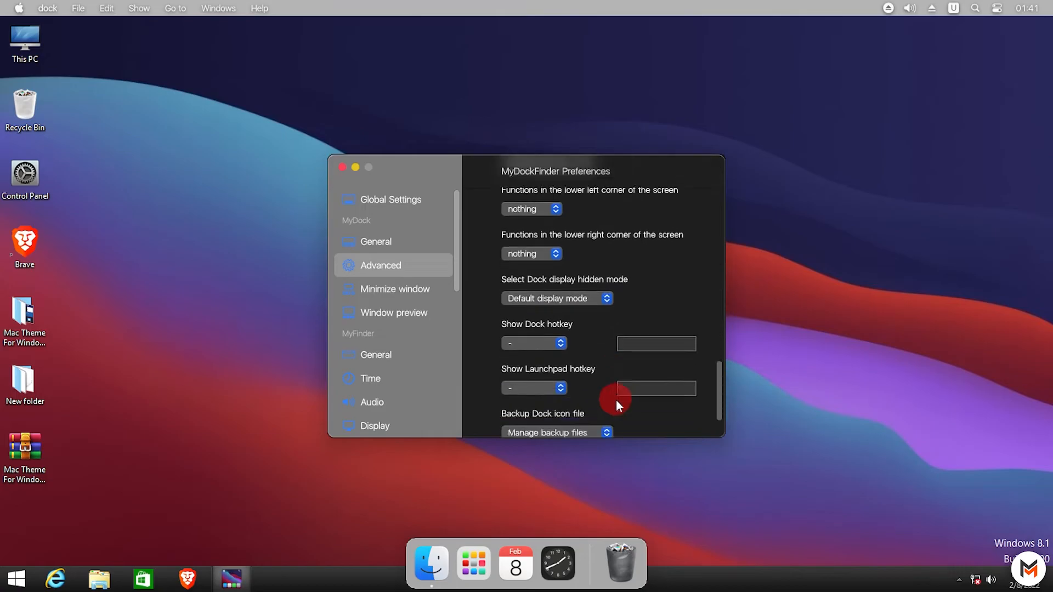
left_click(575, 418)
left_click(546, 418)
left_click(578, 343)
left_click(575, 344)
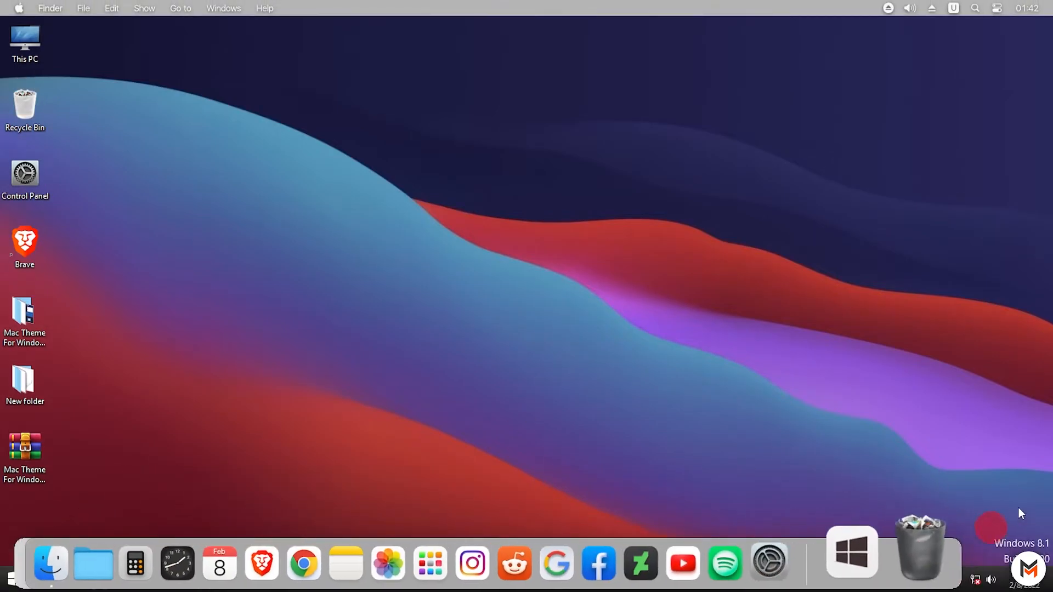
Set the Windows taskbar location to Top in its properties and apply the change.
right_click(40, 582)
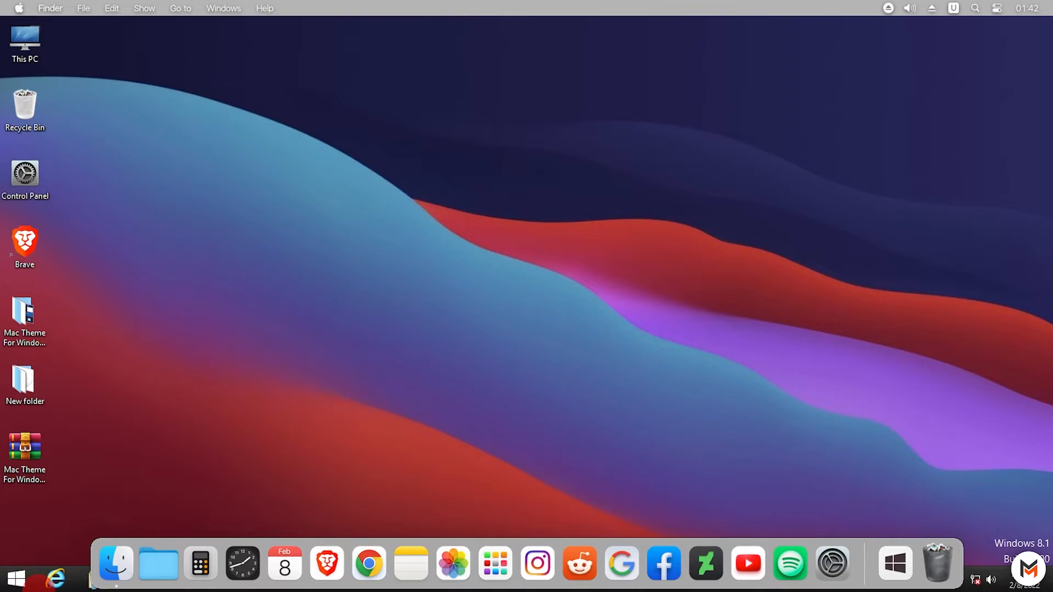
right_click(359, 573)
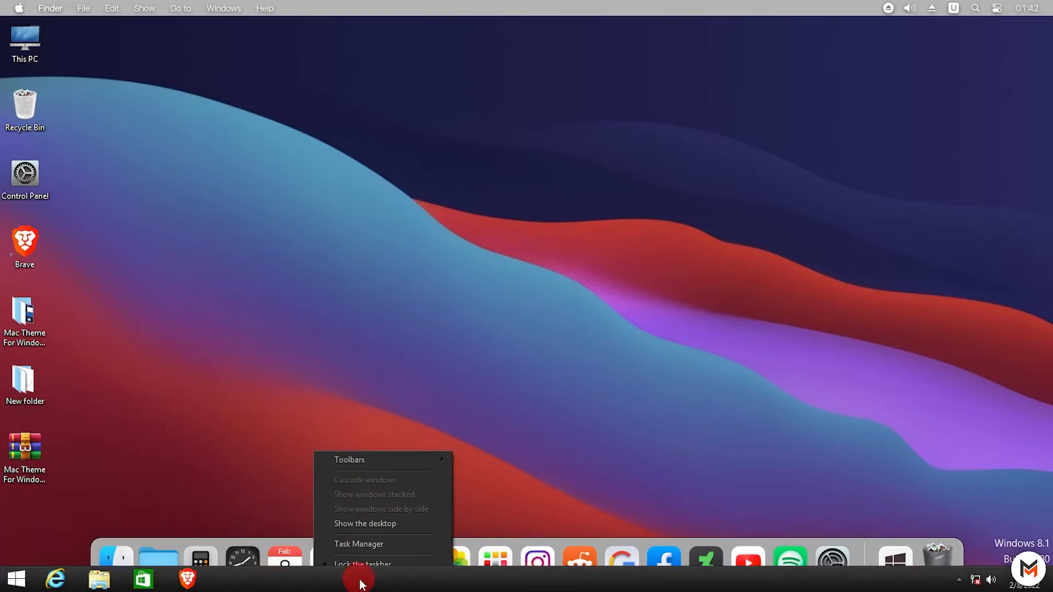
left_click(362, 575)
left_click(163, 321)
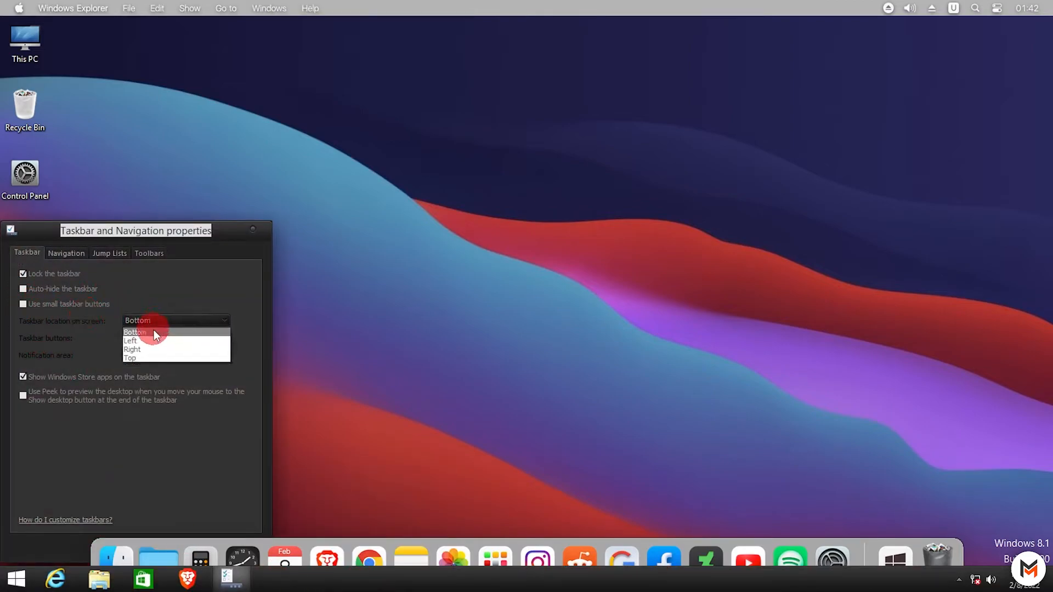
left_click(147, 354)
left_click_drag(188, 239, 207, 204)
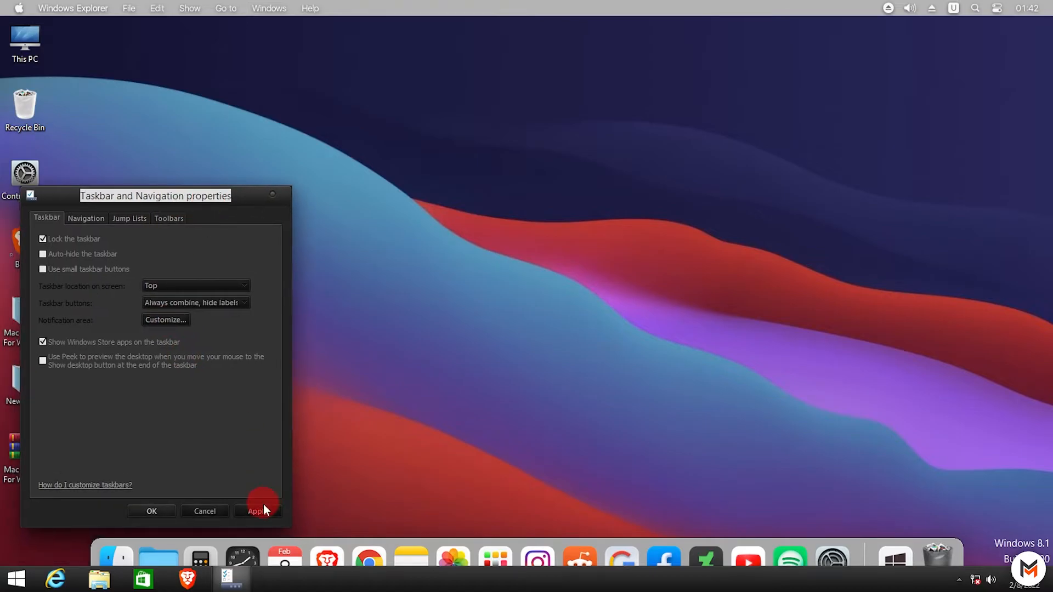
left_click(262, 507)
left_click(141, 504)
Enable small taskbar buttons in the taskbar properties and hide the taskbar through Finder.
right_click(299, 7)
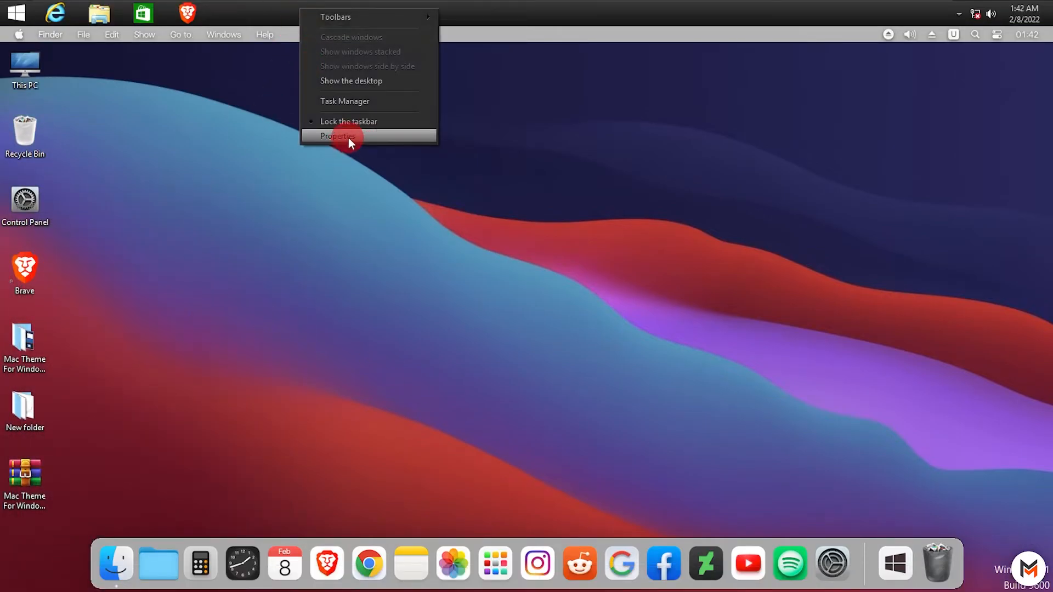
left_click(347, 137)
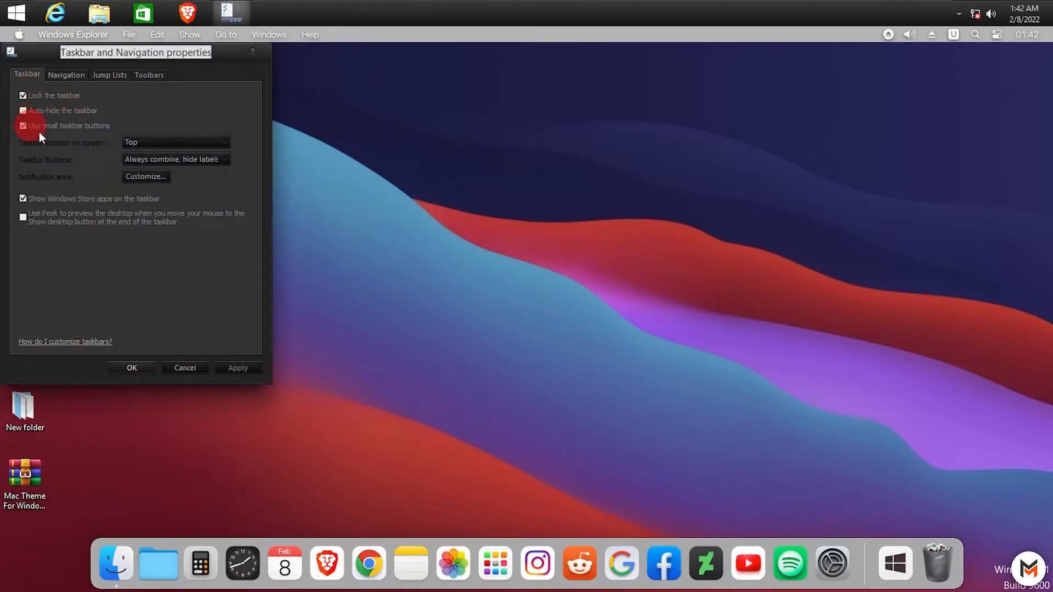
left_click(238, 366)
left_click(122, 367)
left_click(31, 25)
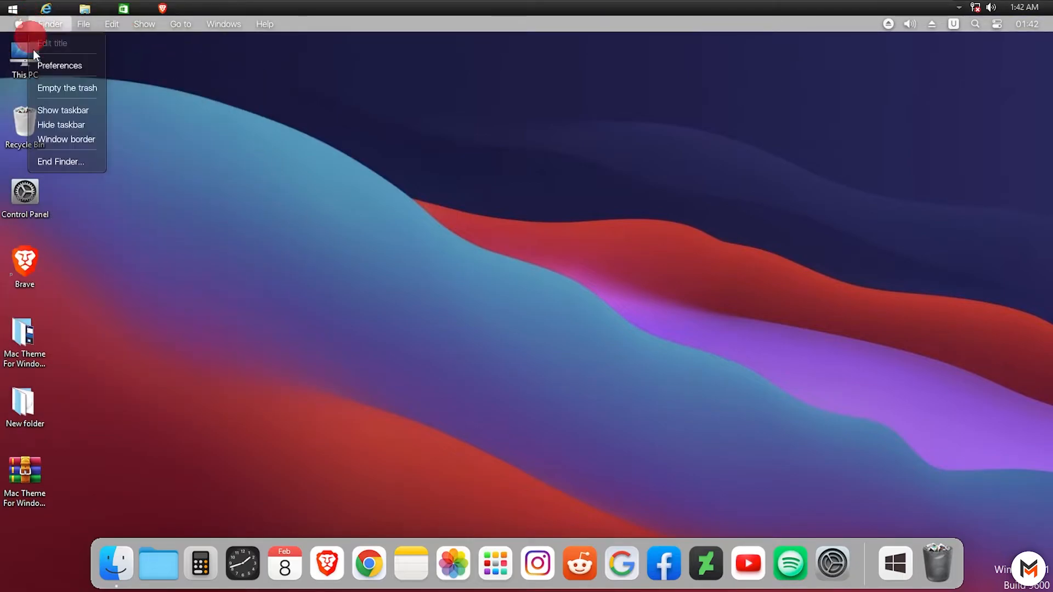
left_click(67, 124)
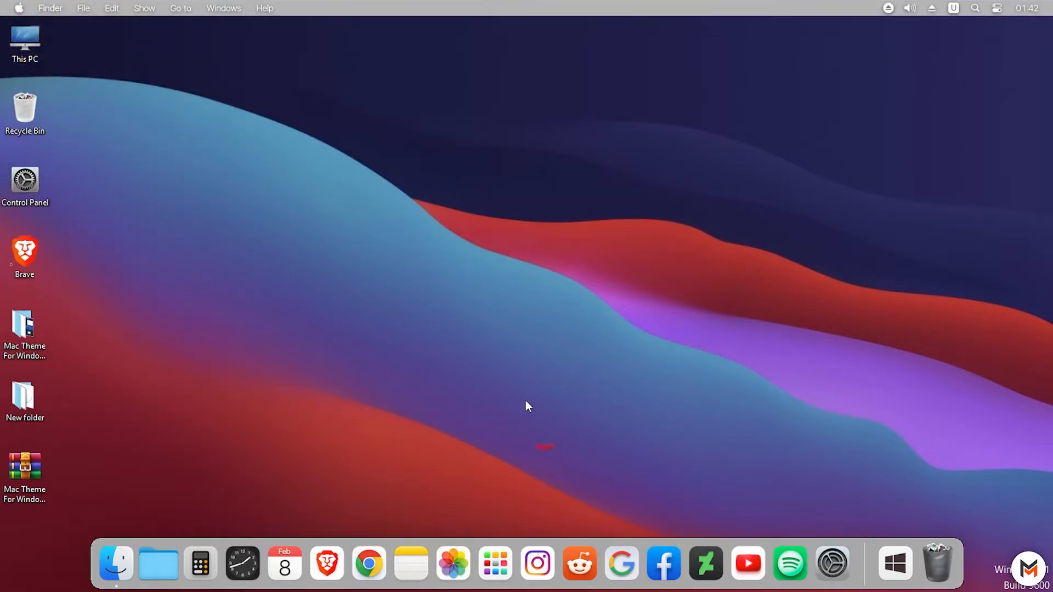
Reopen the Dock preferences, set the default icon size to 52 and reduce the zoomed icon size.
right_click(858, 549)
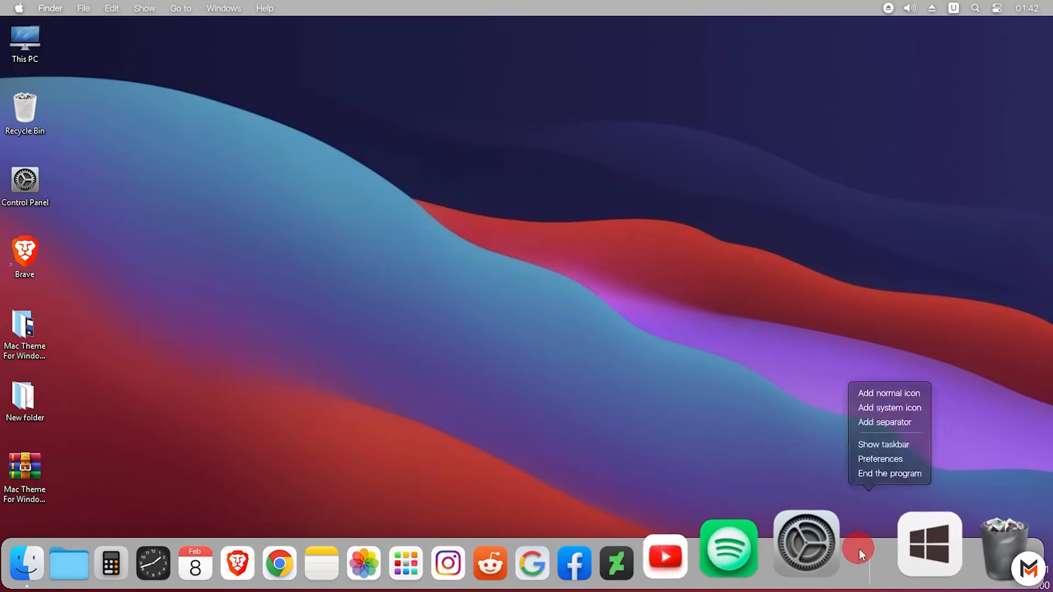
left_click(881, 459)
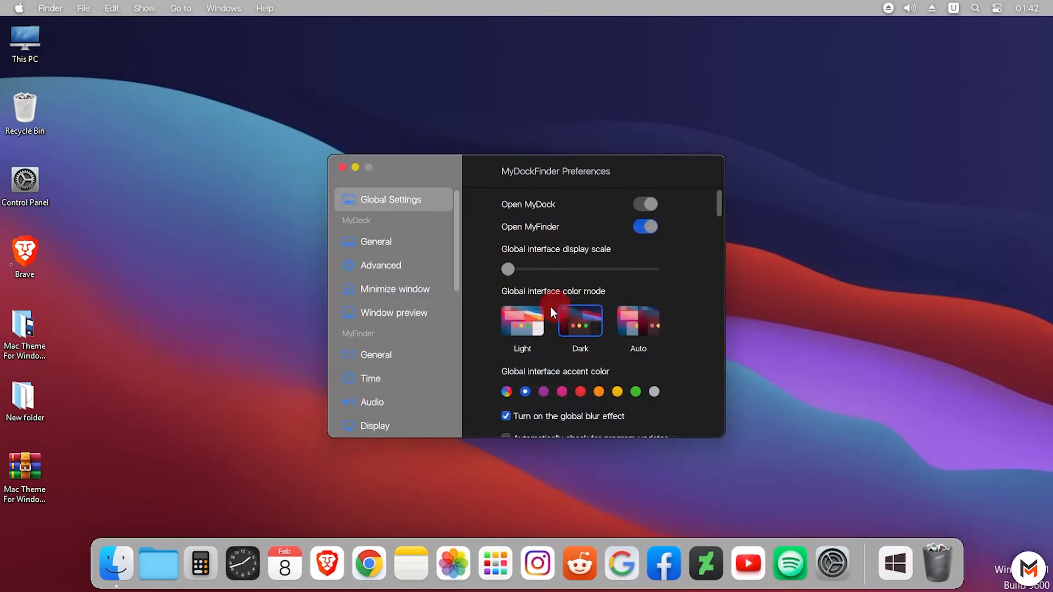
left_click(390, 239)
left_click_drag(530, 223, 522, 229)
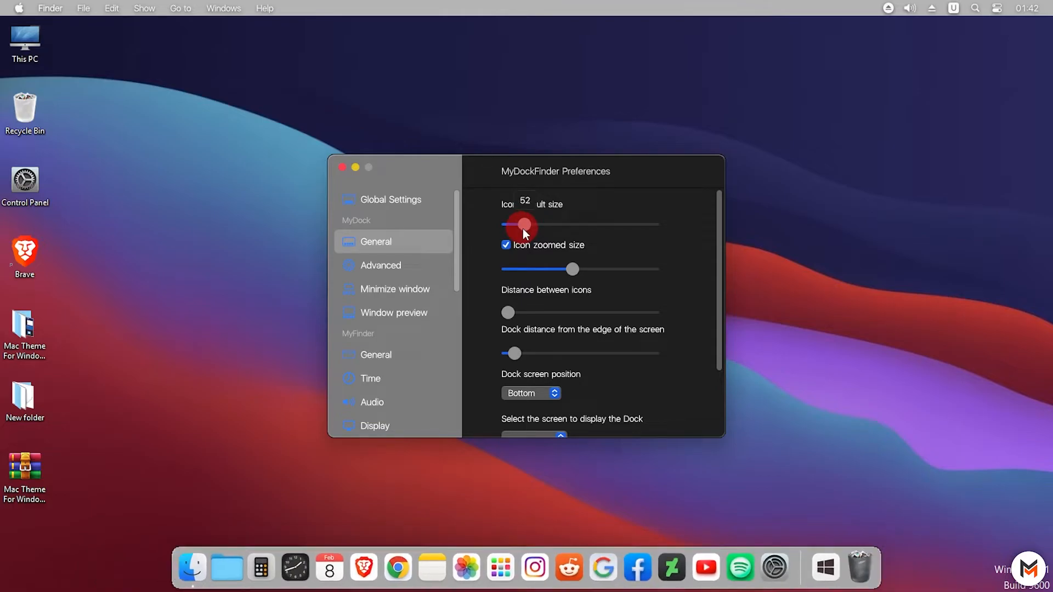
left_click_drag(573, 271, 533, 269)
left_click(188, 570)
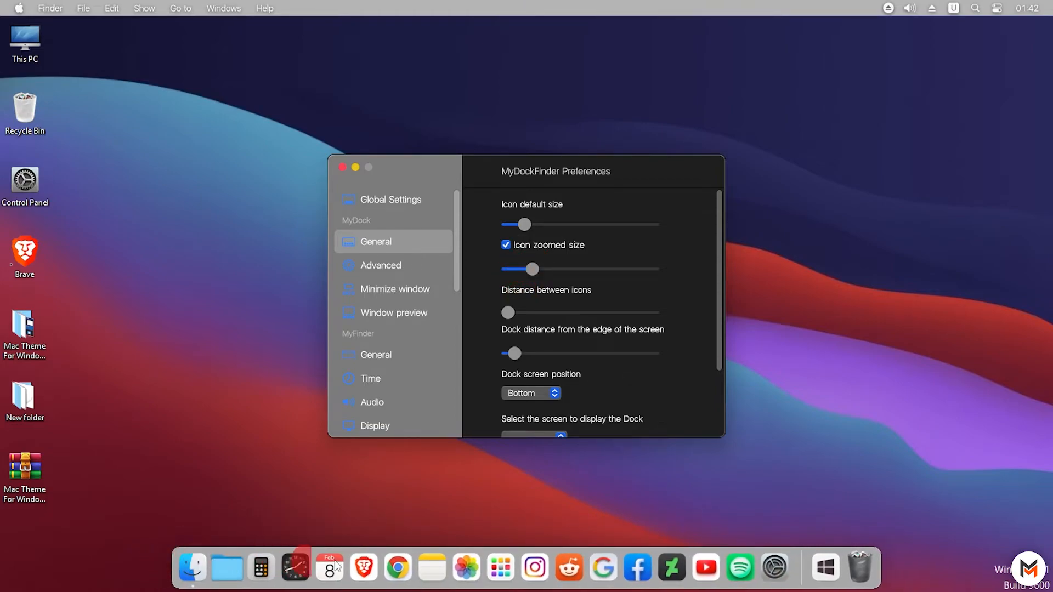
Widen the distance between the Dock icons to about two thirds of its range and fine-tune the zoomed size.
left_click_drag(509, 312, 610, 312)
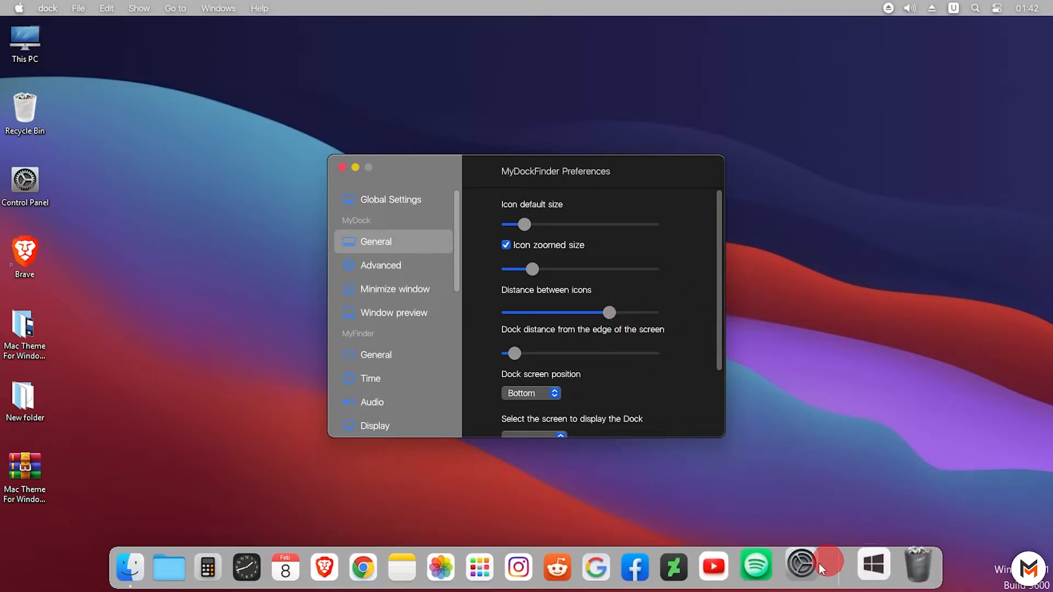
left_click_drag(531, 269, 531, 268)
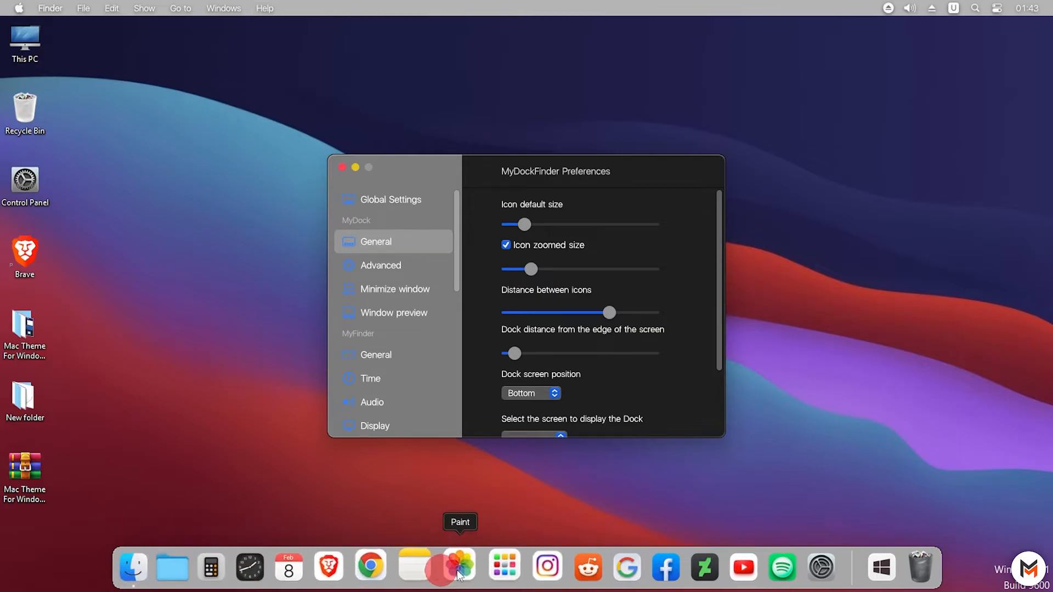
left_click_drag(719, 328, 719, 347)
Enable the mask effect for all icons and double-click opening of folder icons in MyDock's advanced settings.
left_click(383, 266)
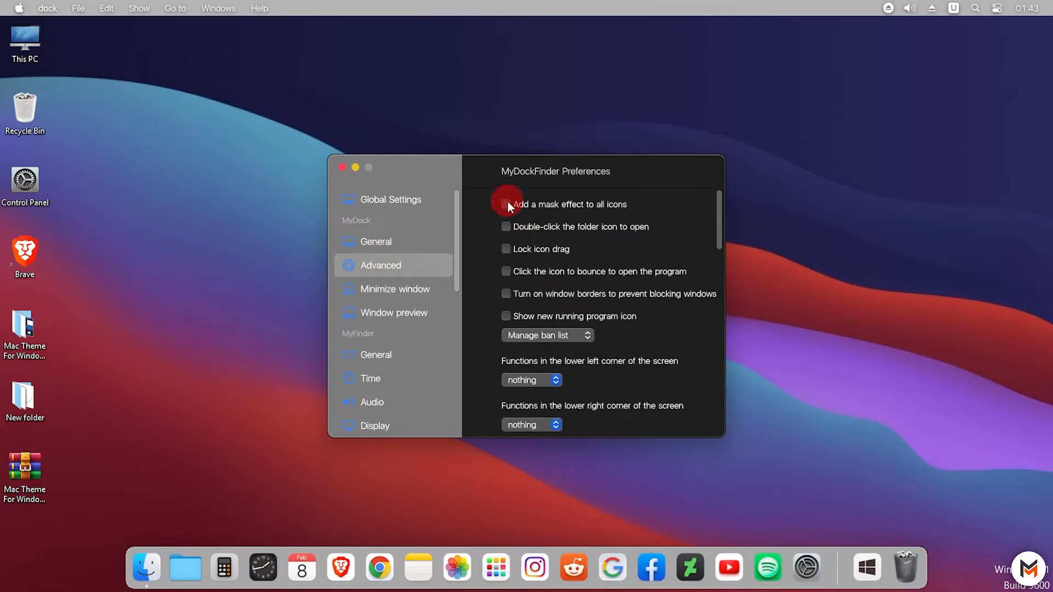
left_click(505, 204)
left_click(542, 345)
left_click(506, 226)
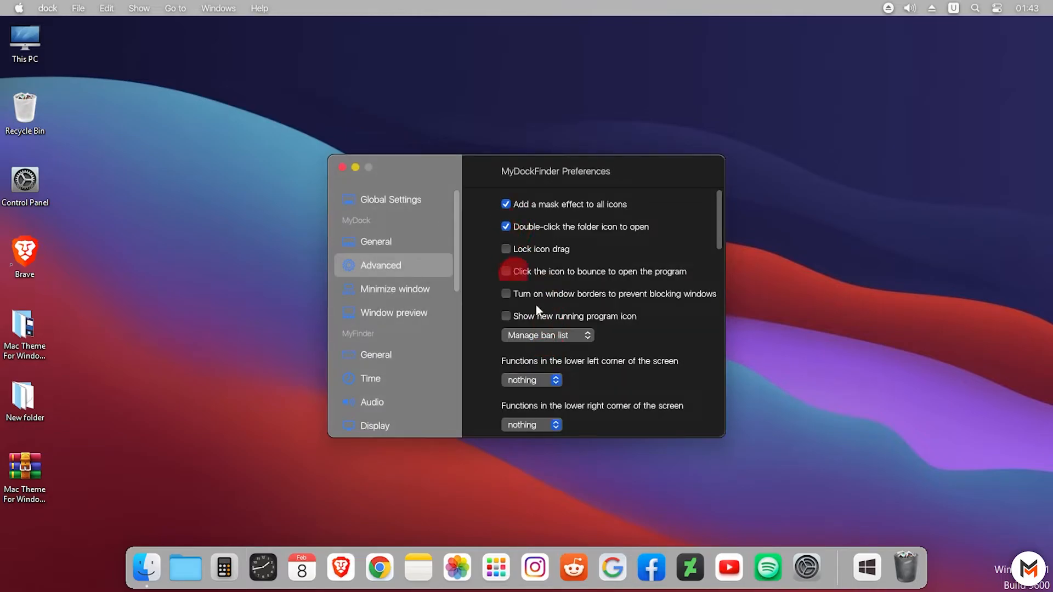
left_click(583, 504)
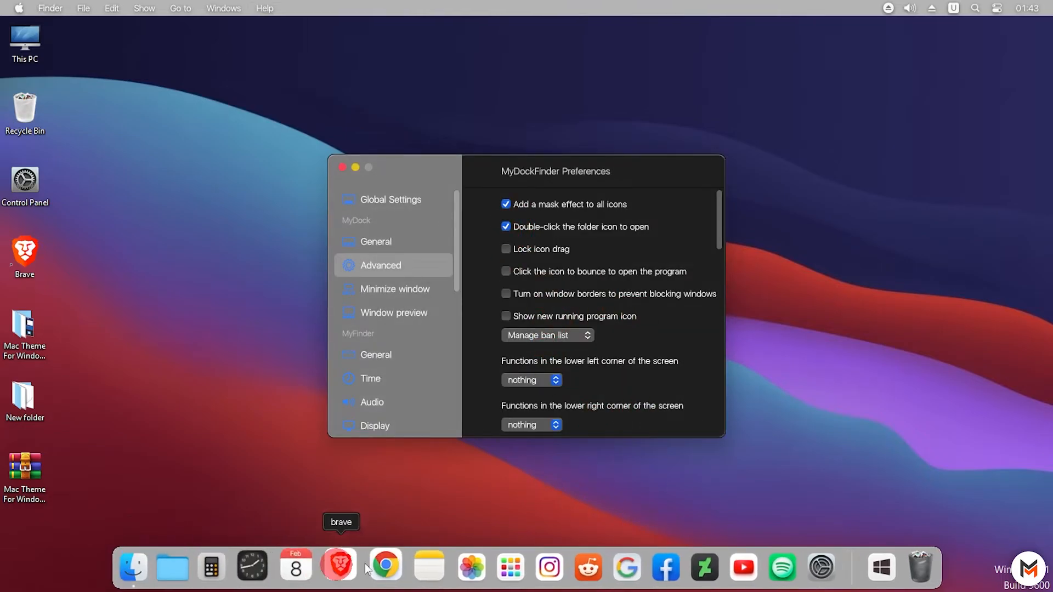
Set the Dock's zoomed icon size to 67 and review the remaining advanced options.
left_click(383, 233)
left_click_drag(526, 269, 534, 269)
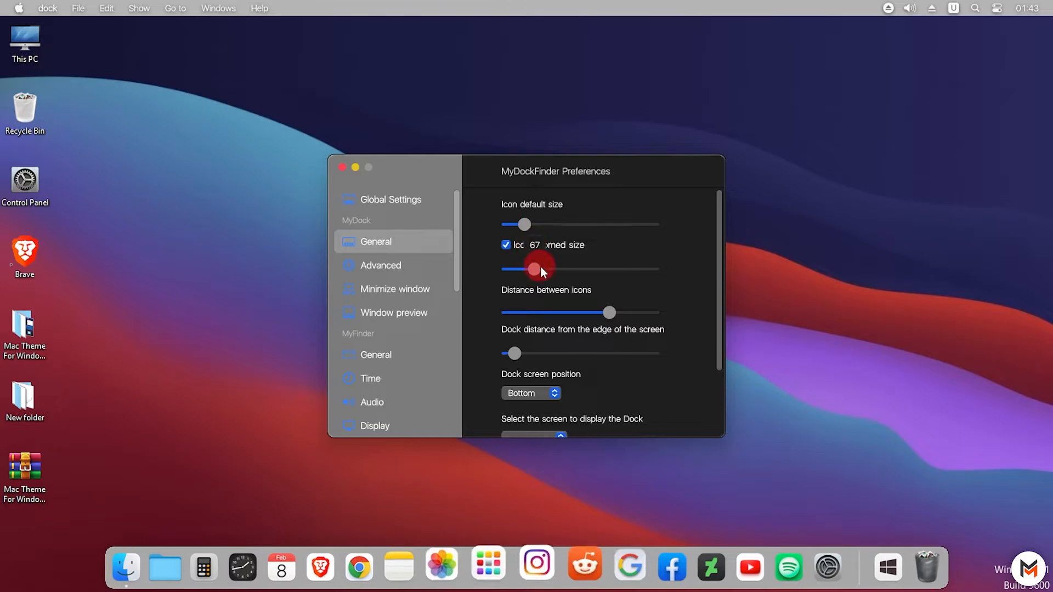
left_click(397, 262)
scroll(668, 318, "down", 4)
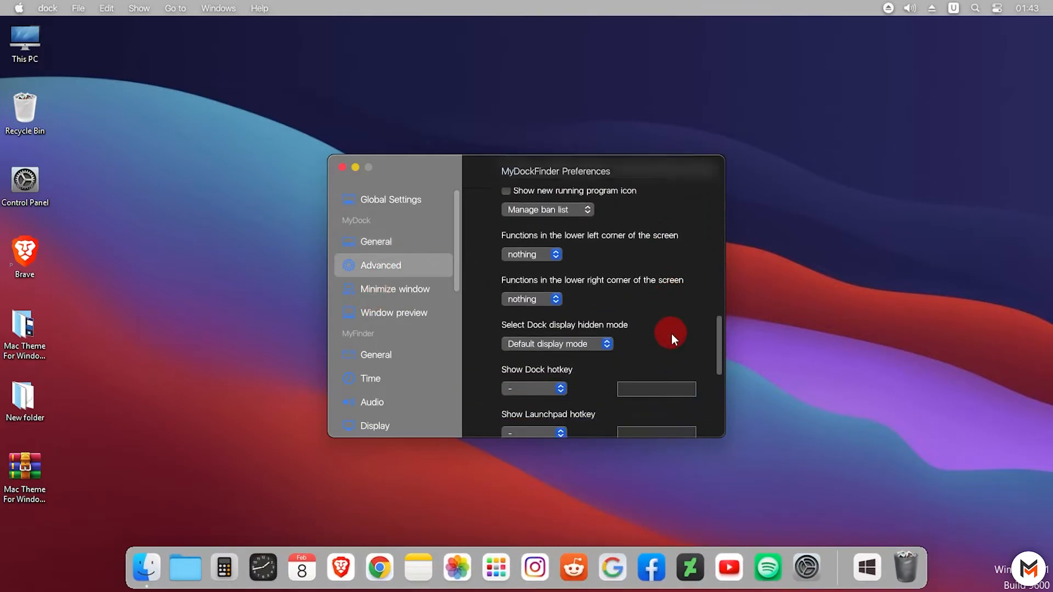
scroll(671, 333, "down", 3)
Enable Minimize the window to the Dock and Close window minimize animation, using the Scale effect and DirectX 11.
left_click(397, 288)
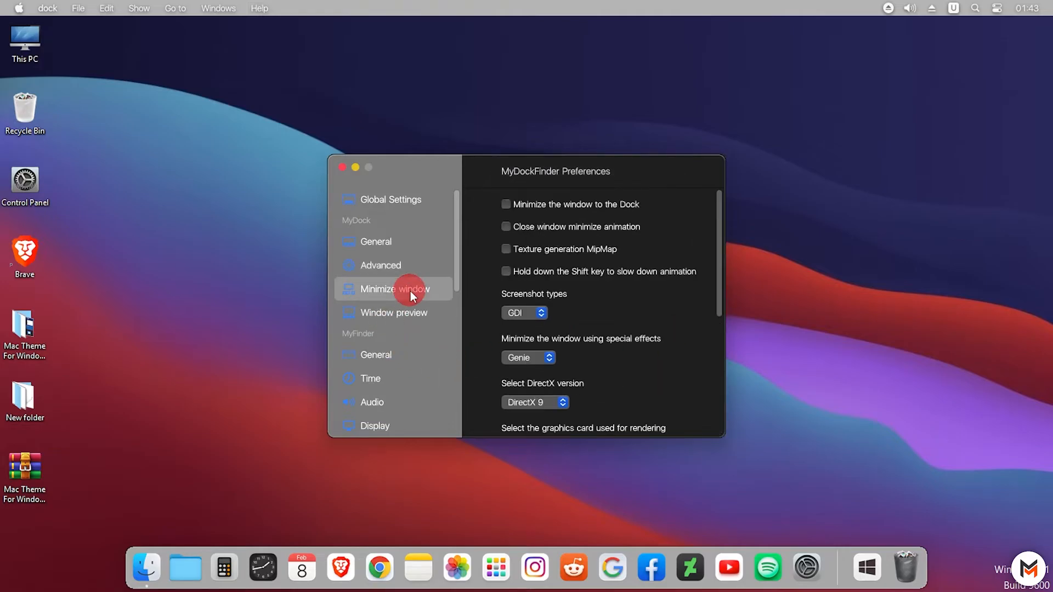
left_click(505, 204)
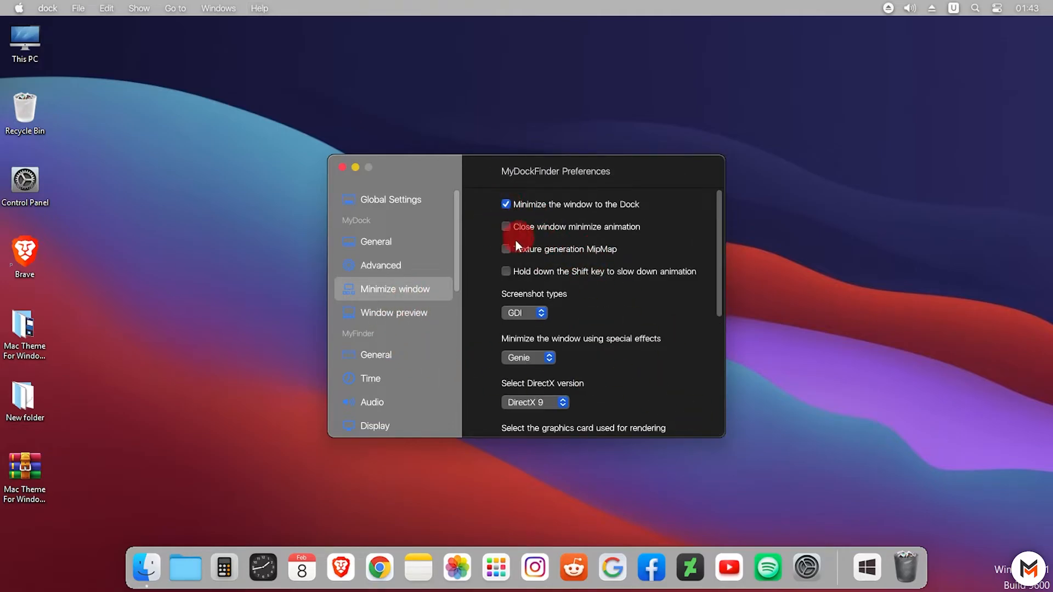
left_click(528, 358)
left_click(540, 372)
left_click(542, 402)
left_click(538, 422)
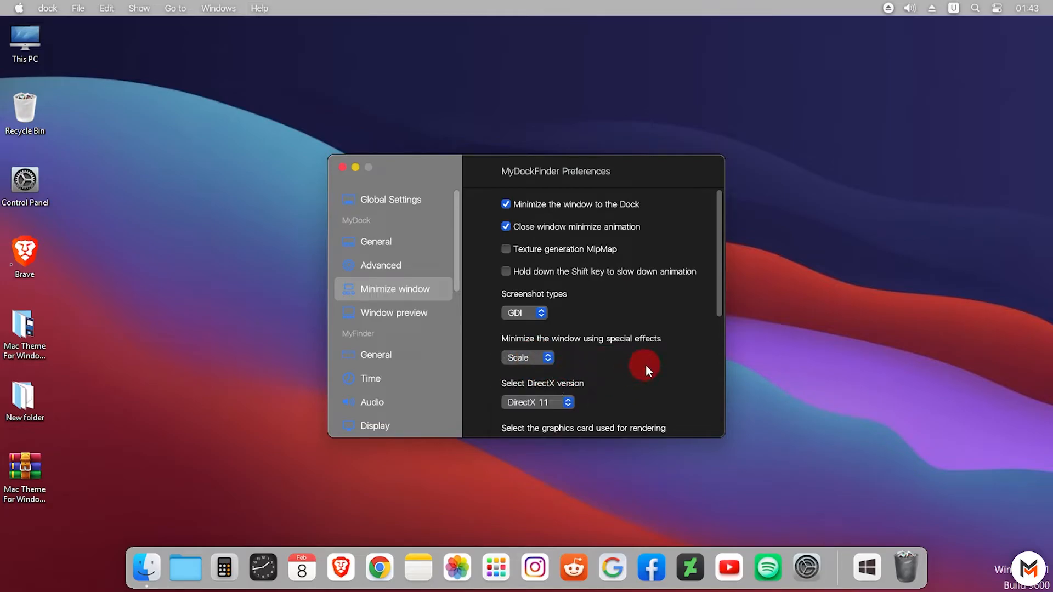
Review the graphics card, texture filtering and remaining options in the window-minimizing settings.
scroll(646, 365, "down", 3)
left_click(519, 329)
left_click(640, 380)
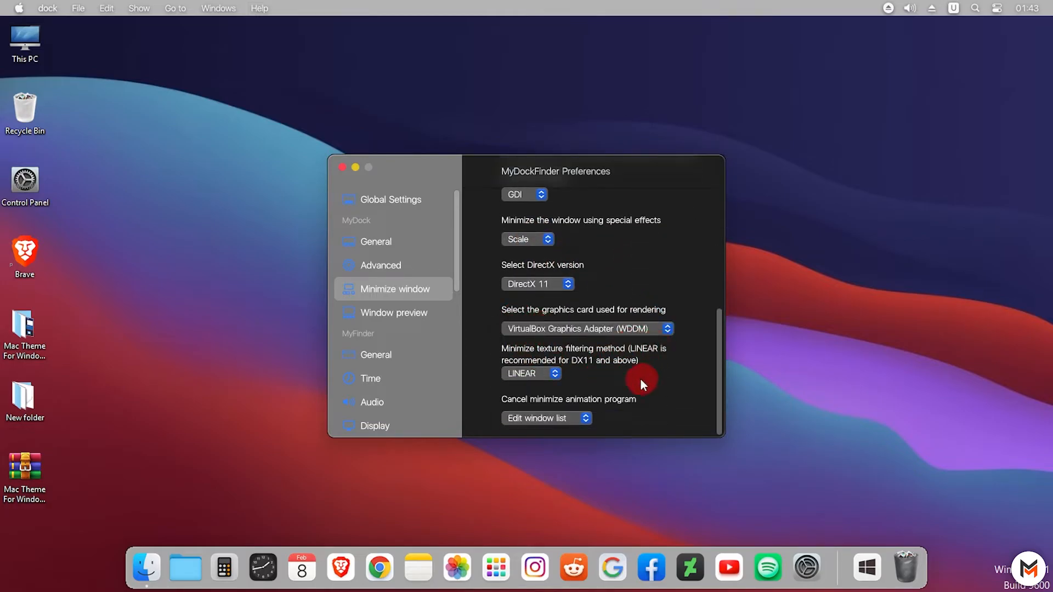
Open the window preview settings and test them by opening a This PC window and minimizing it to the Dock.
left_click(412, 313)
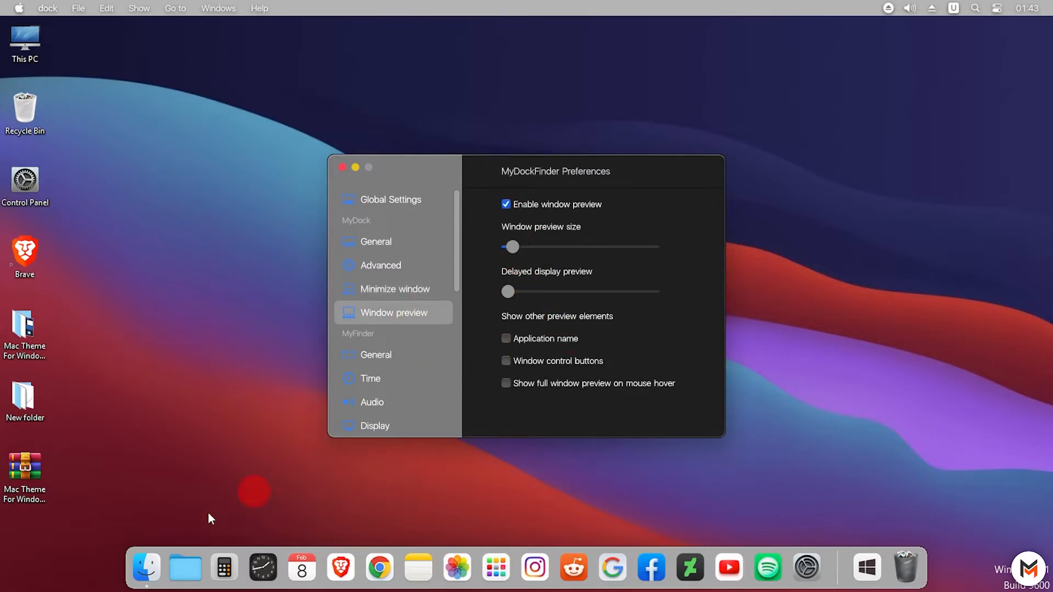
left_click(144, 562)
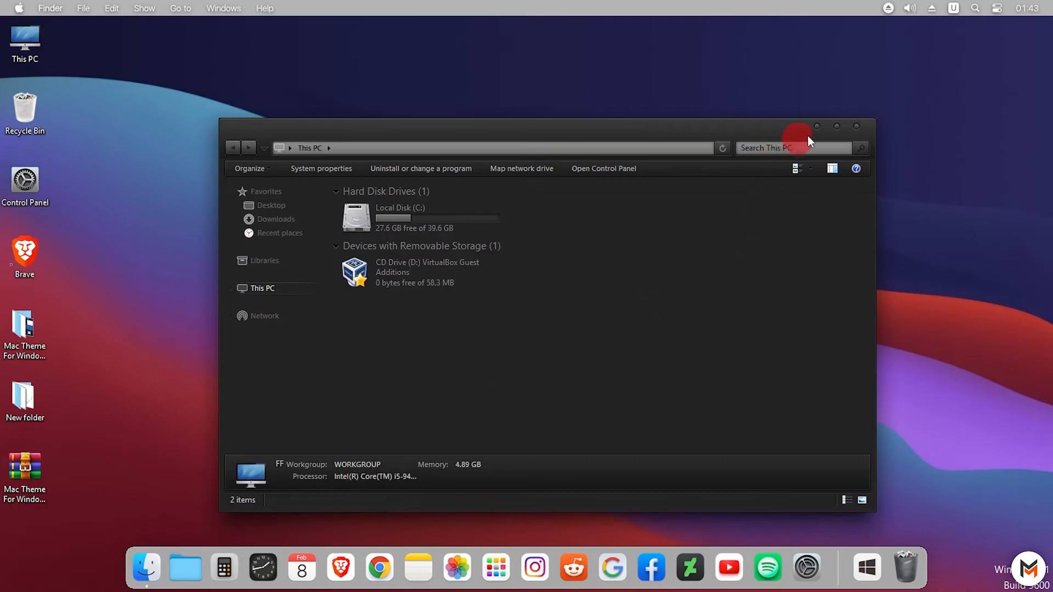
left_click(822, 129)
left_click(143, 565)
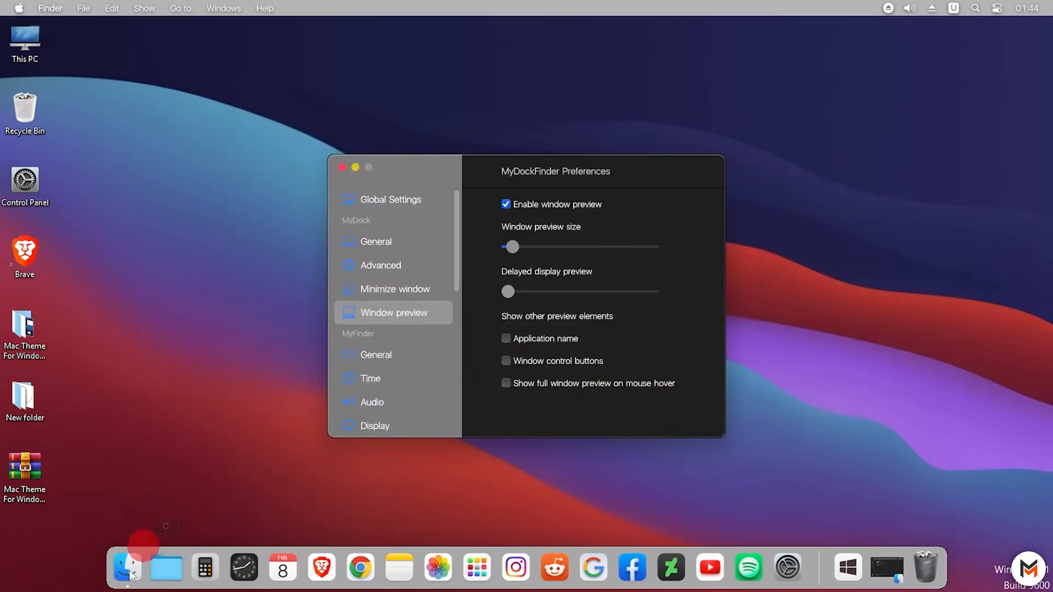
Keep the preview display delay at its minimum and slightly increase the window preview size, checking it on the Finder icon.
left_click(507, 291)
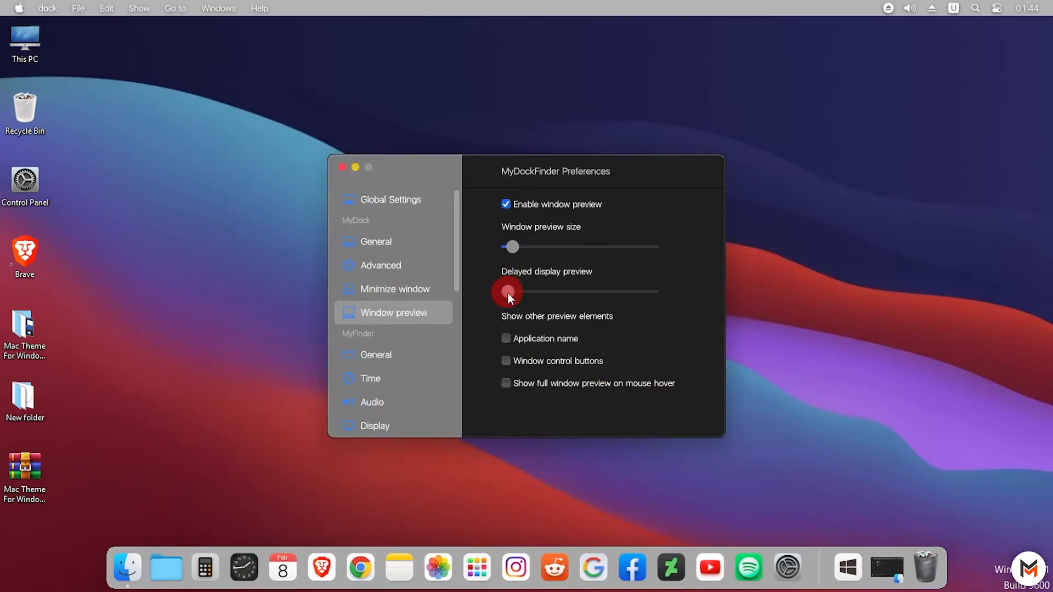
left_click_drag(590, 292, 511, 290)
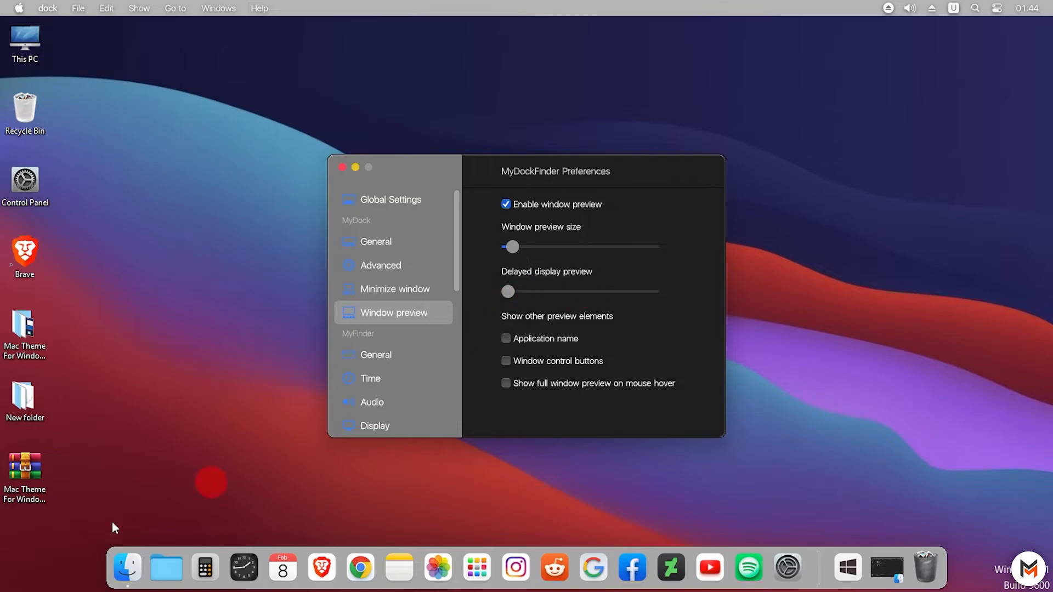
left_click_drag(513, 246, 527, 246)
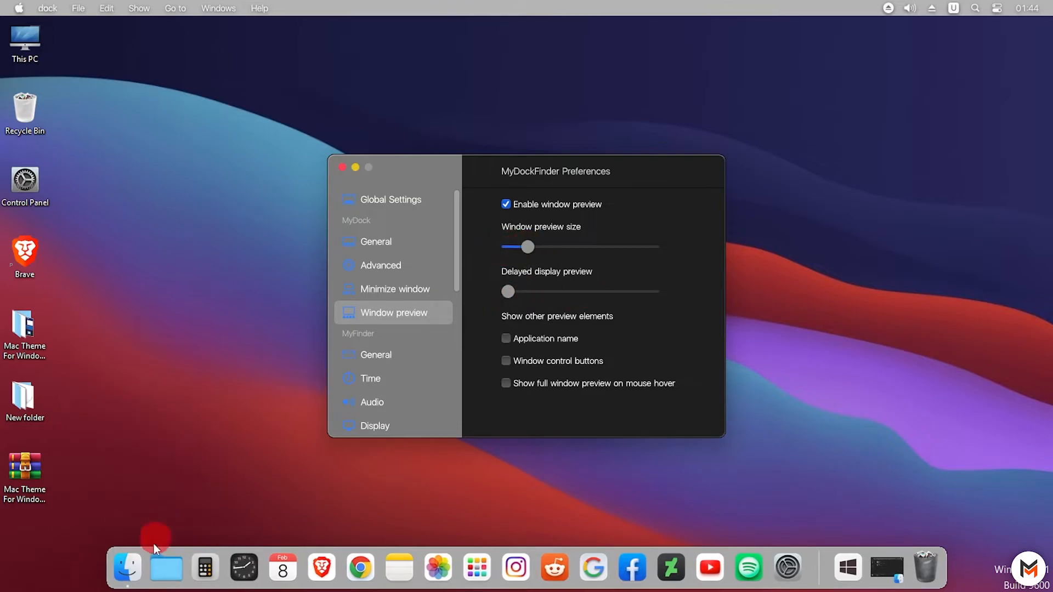
left_click(131, 563)
Set the Finder color mode to Setting in MyFinder's general settings.
left_click(411, 353)
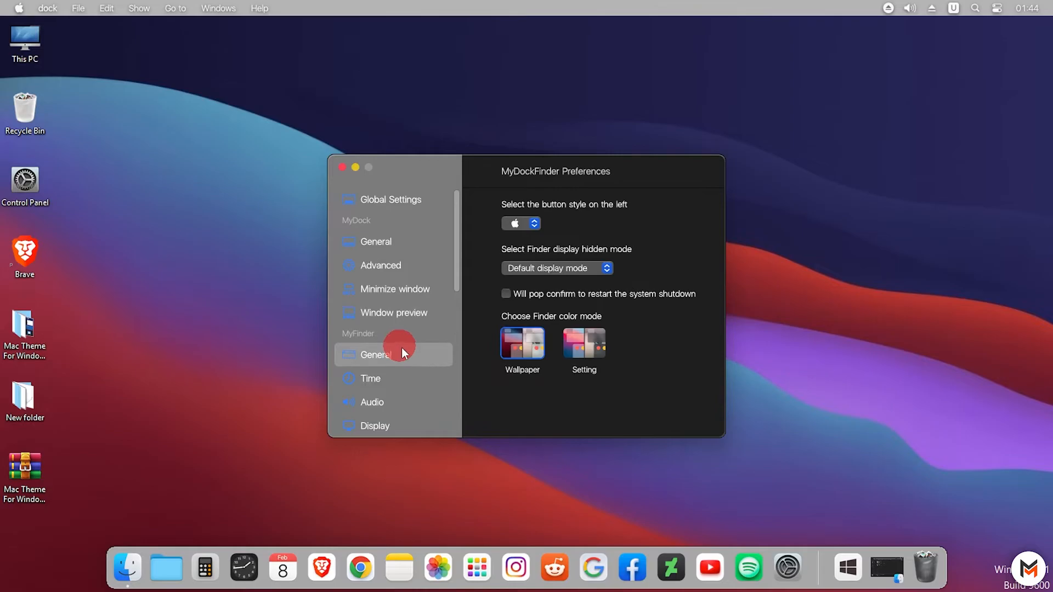
left_click(584, 343)
Set MyFinder's time display format to AM 1:44 and its date display format to Tue Feb8.
scroll(418, 376, "down", 3)
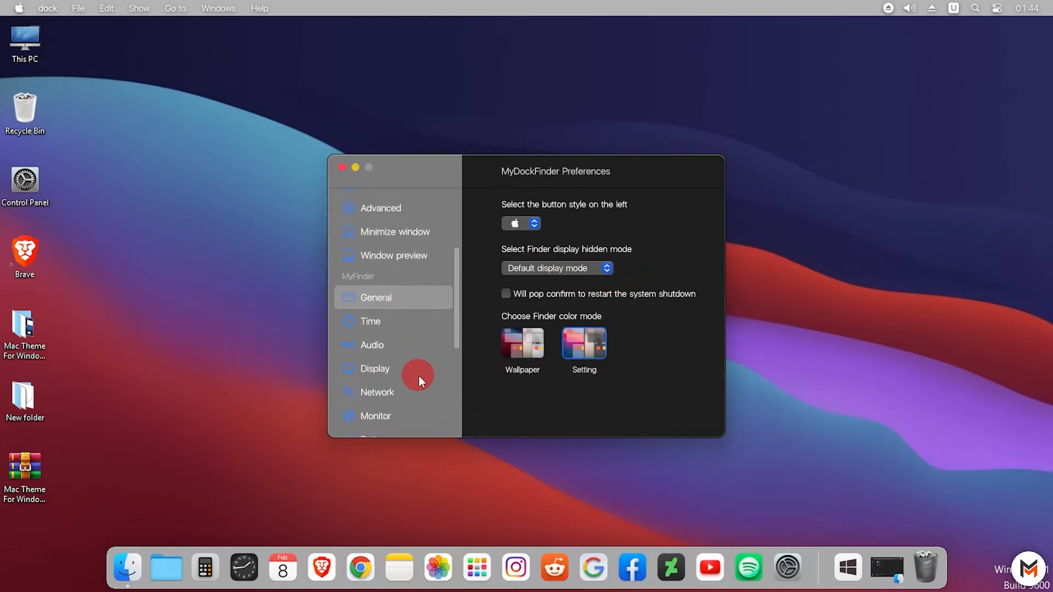
left_click(392, 320)
left_click(552, 269)
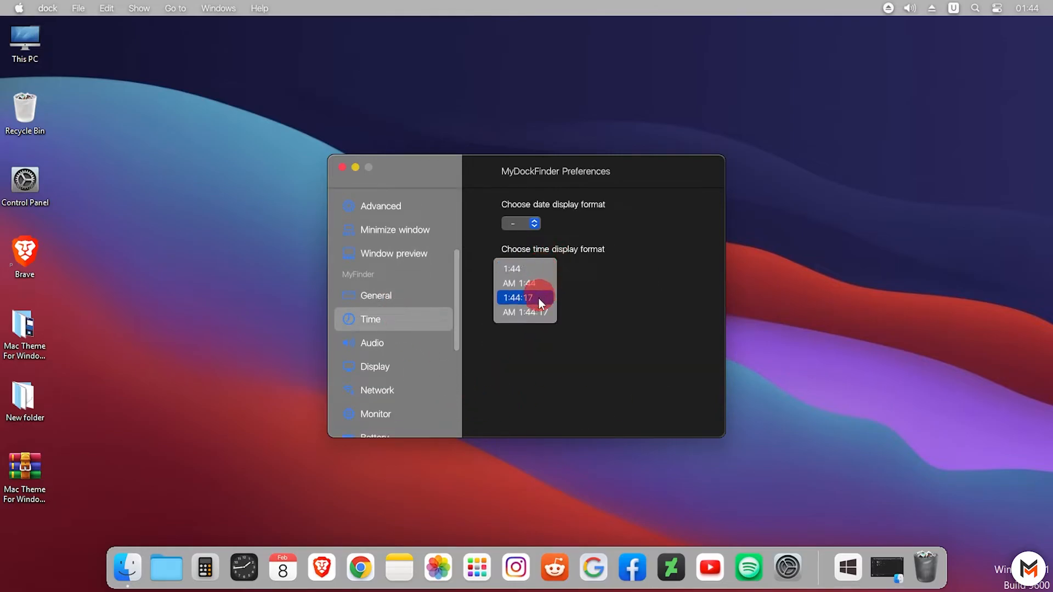
left_click(530, 283)
left_click(527, 225)
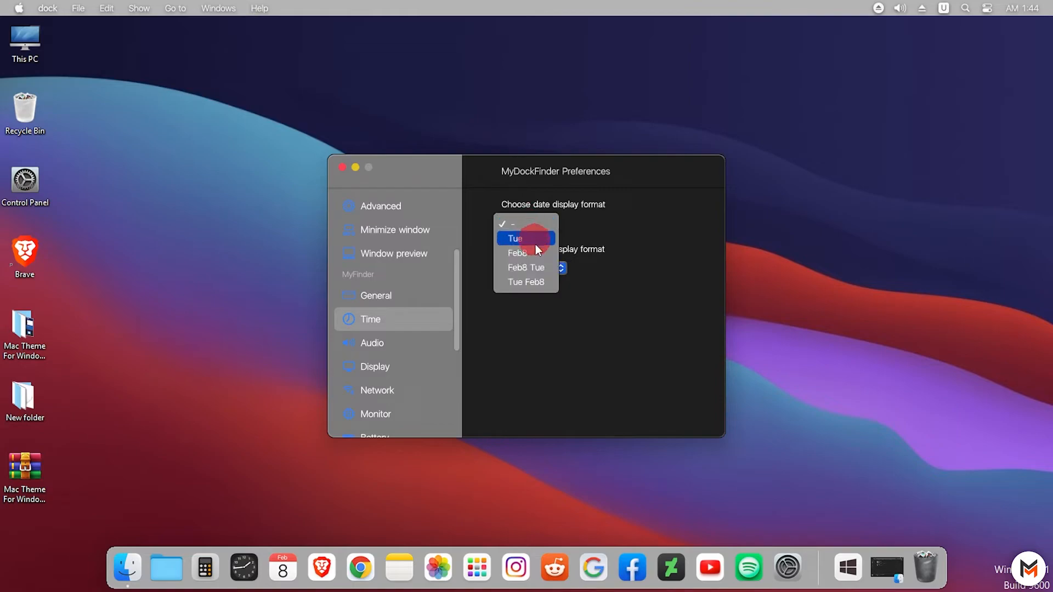
left_click(535, 282)
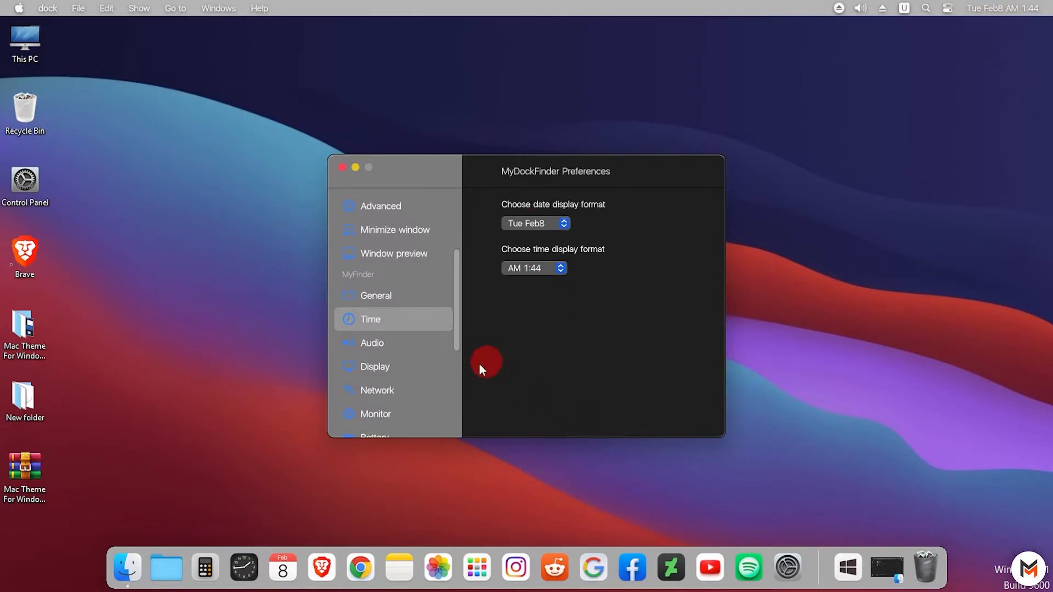
Review MyFinder's Audio, Display and Network settings.
left_click(413, 351)
left_click(409, 367)
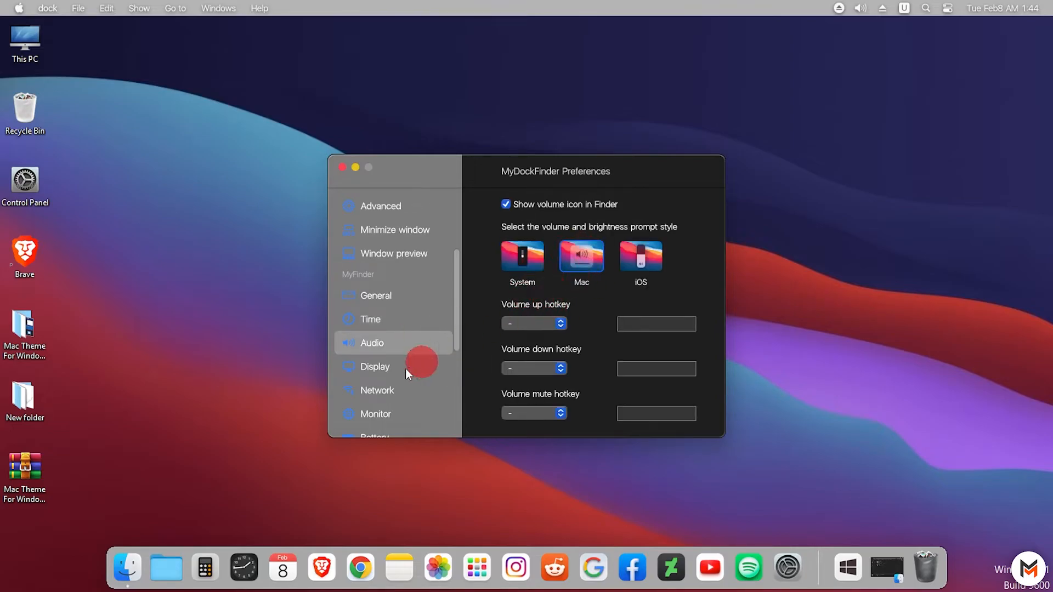
scroll(416, 351, "down", 2)
left_click(430, 332)
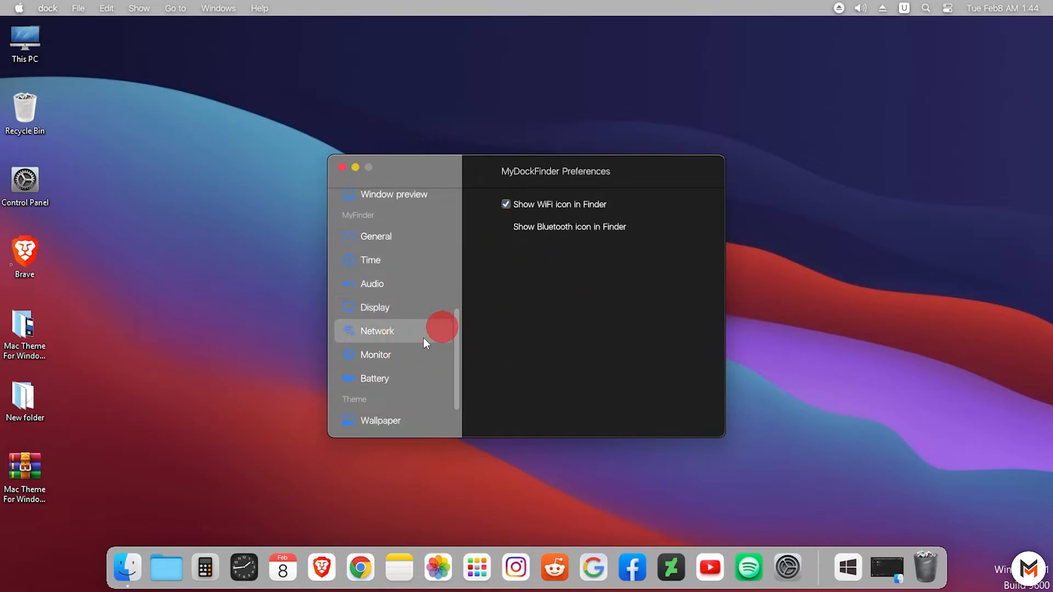
Enable the CPU monitor in MyFinder and show it in the circular chart style.
left_click(409, 354)
left_click(648, 239)
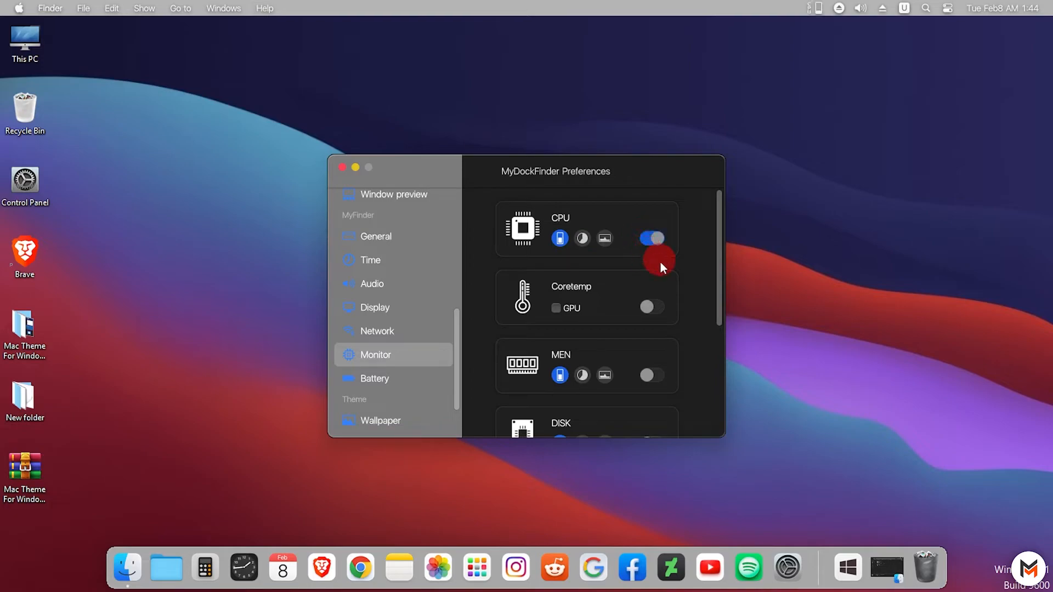
left_click(582, 237)
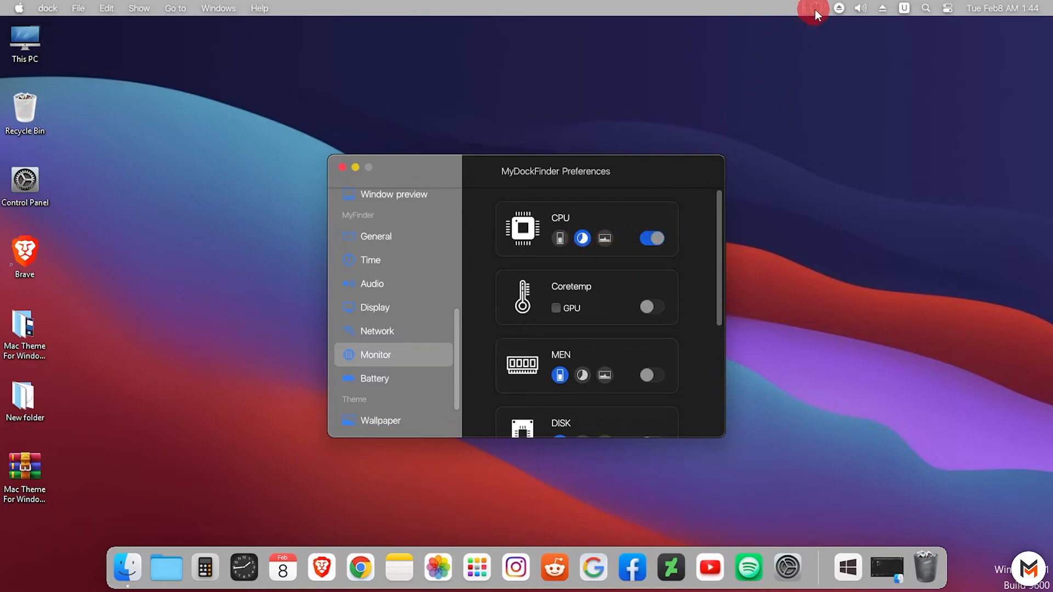
Review the Battery, Wallpaper and About settings and close the MyDockFinder preferences.
left_click(387, 380)
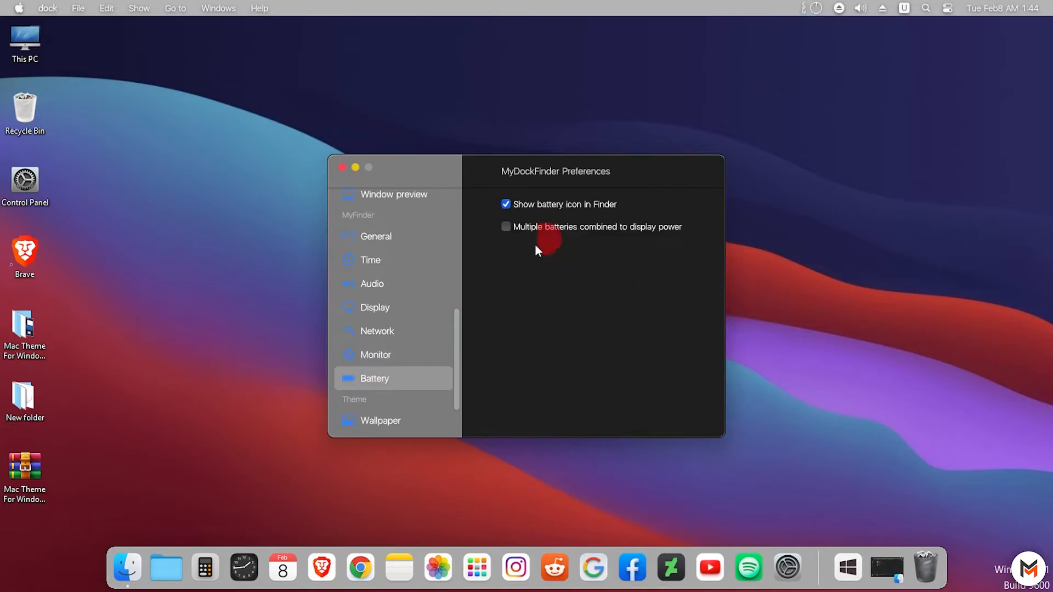
left_click(383, 422)
scroll(416, 384, "down", 1)
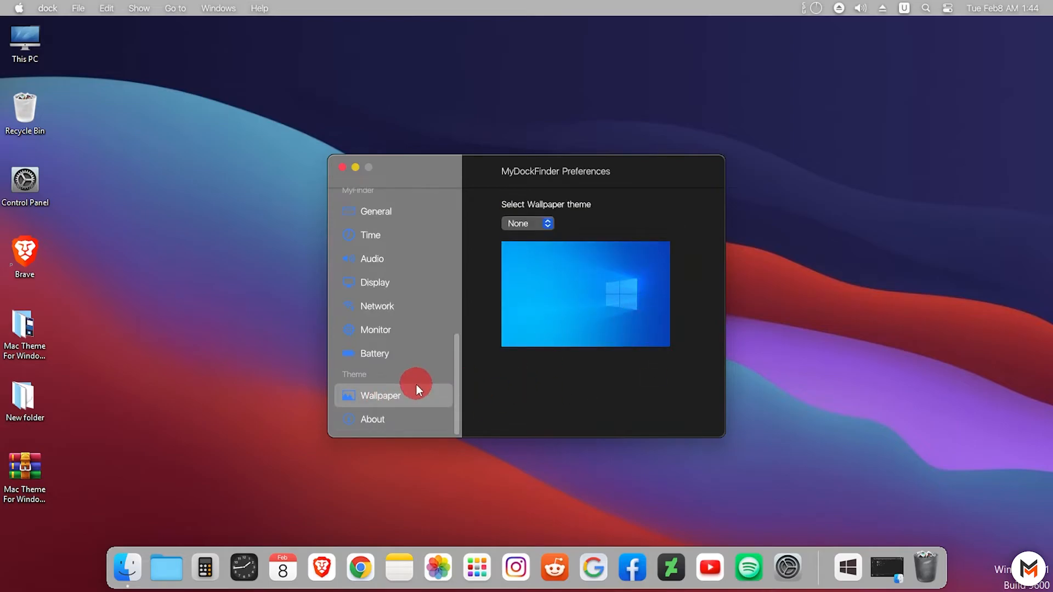
left_click(383, 418)
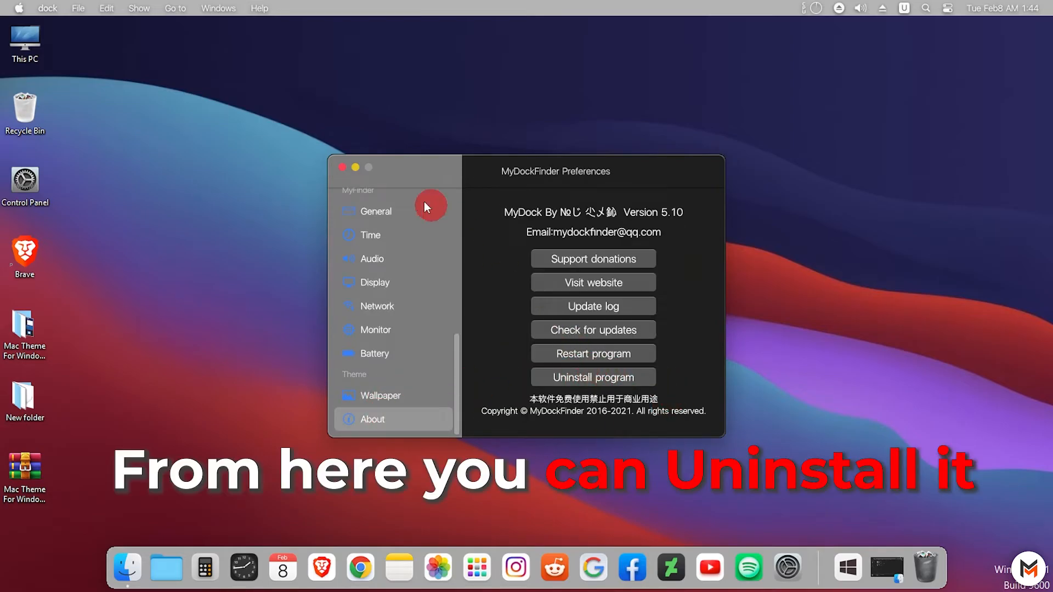
left_click(344, 166)
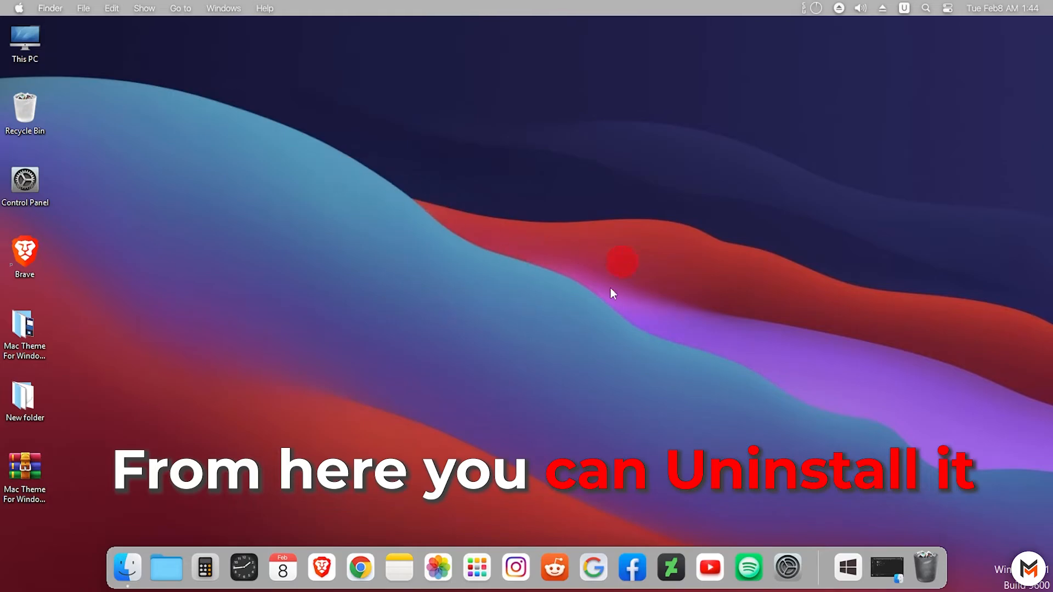
left_click(137, 562)
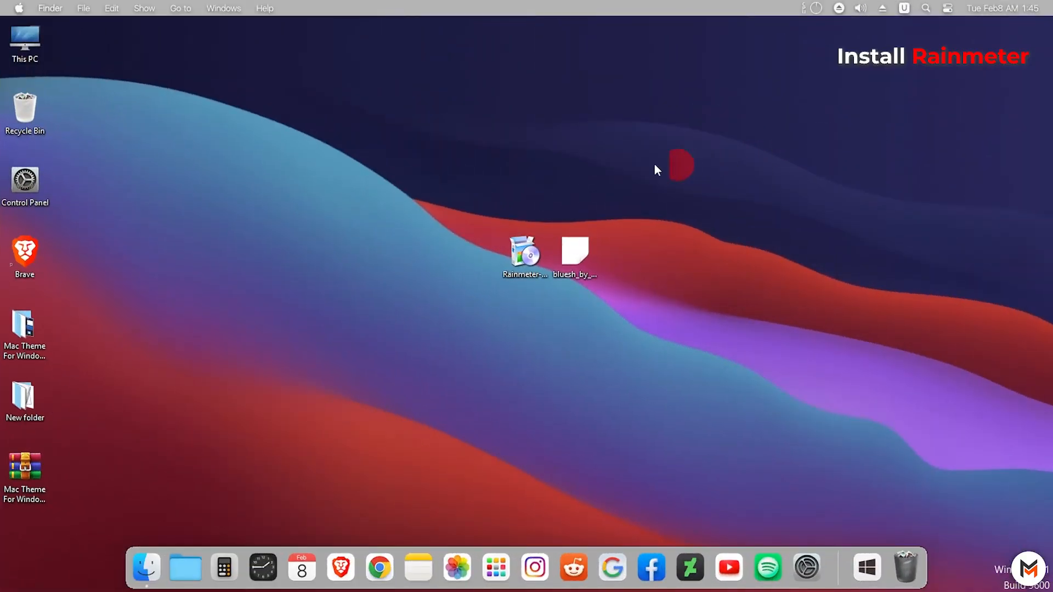
Run the Rainmeter 4.5.10 installer despite SmartScreen, install it in English and launch Rainmeter on finishing.
double_click(525, 255)
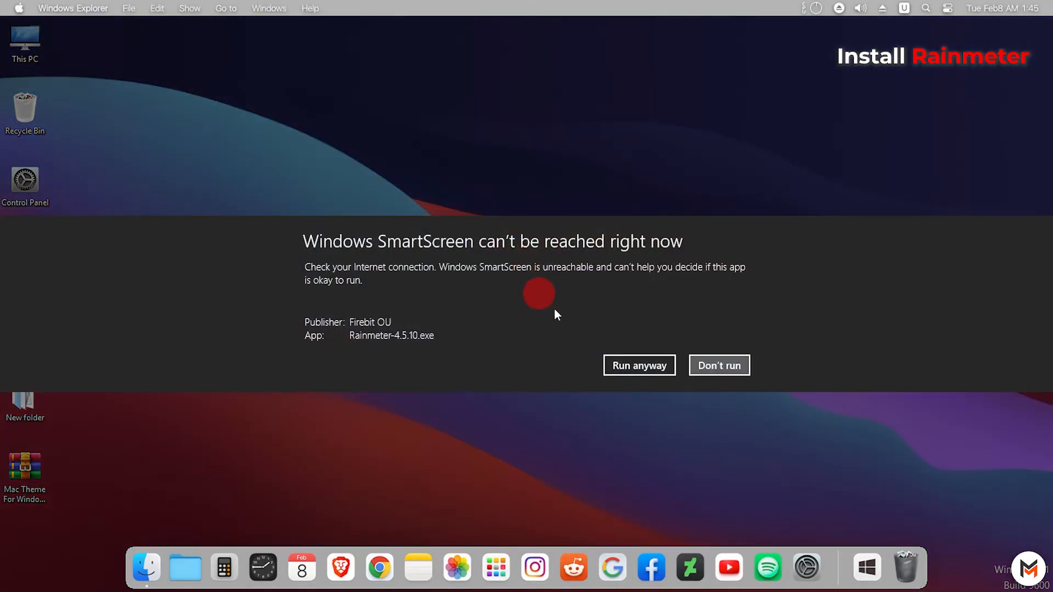
left_click(640, 365)
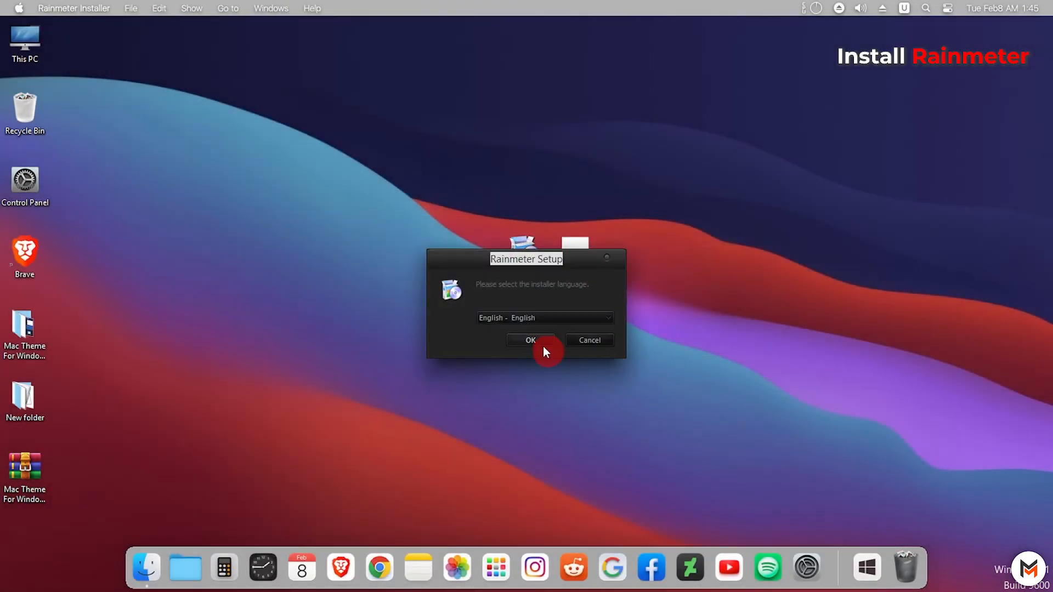
left_click(541, 340)
left_click(600, 415)
left_click(601, 415)
left_click(579, 314)
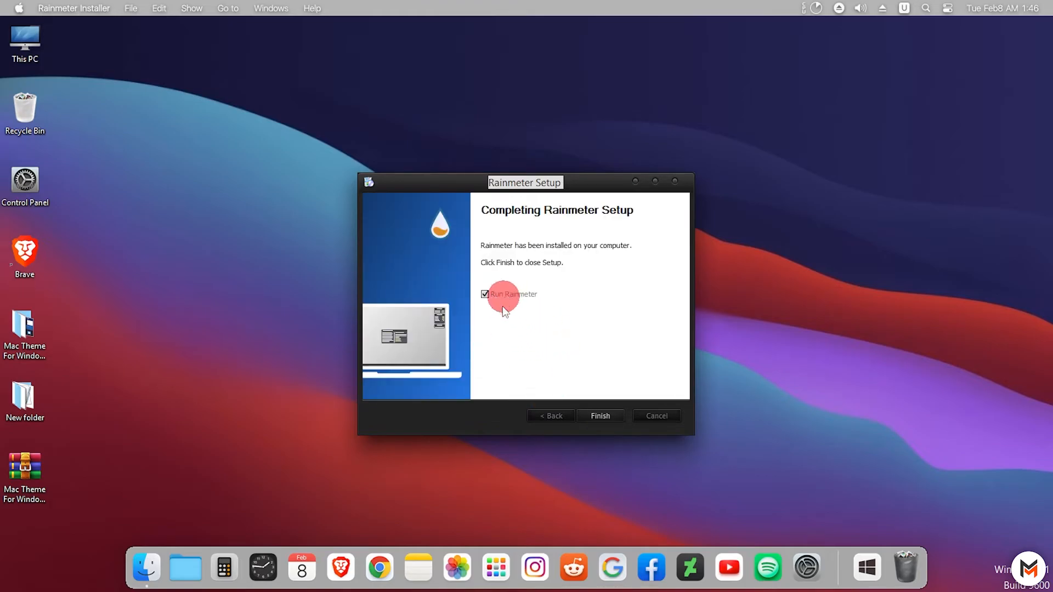
left_click(607, 414)
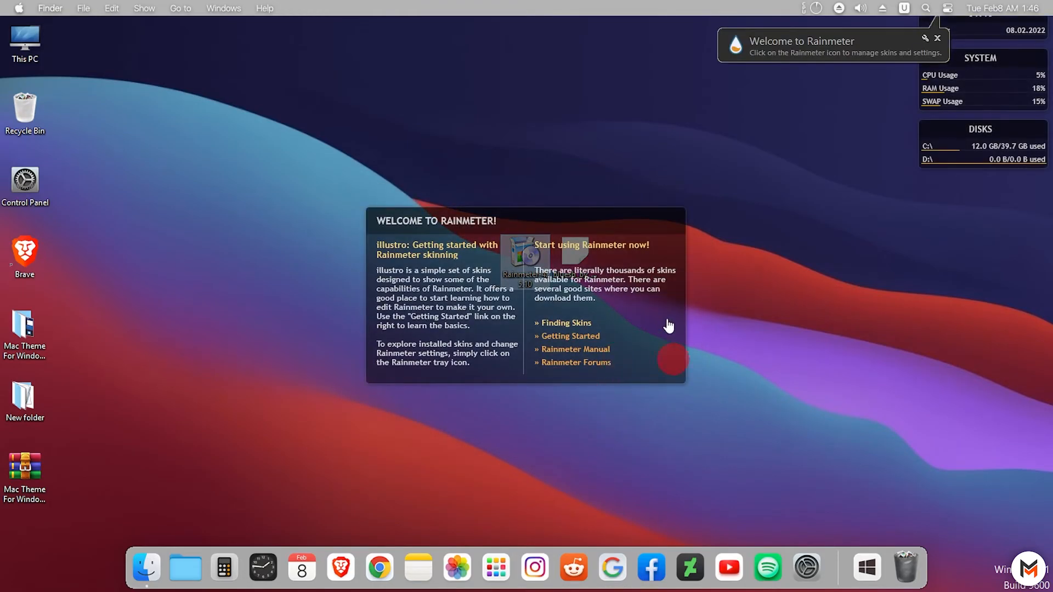
Unload the default illustro Welcome, System, Disks and Clock skins from the desktop.
right_click(669, 352)
left_click(701, 465)
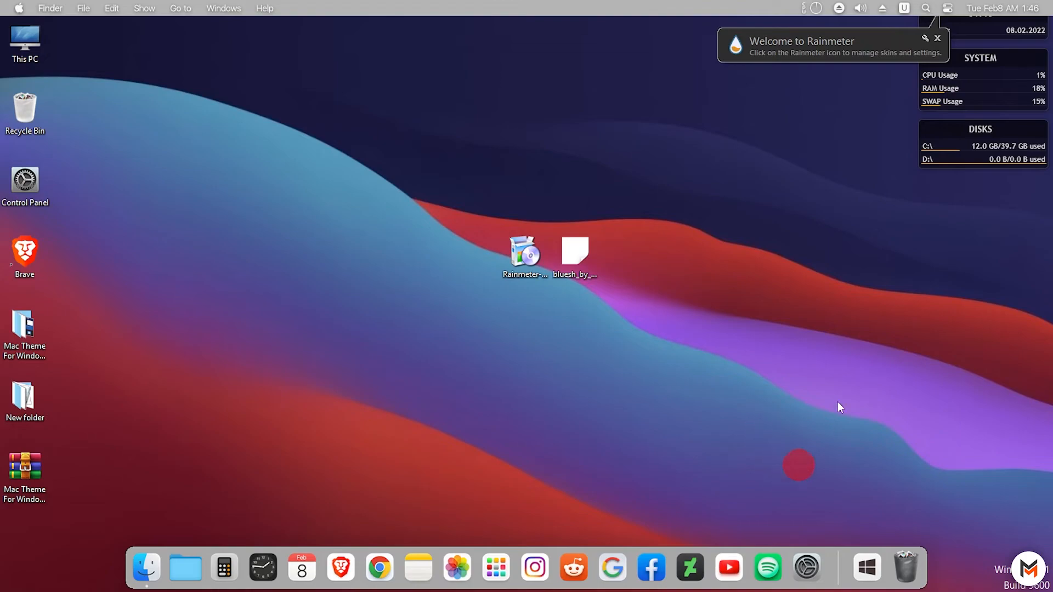
right_click(986, 89)
left_click(992, 239)
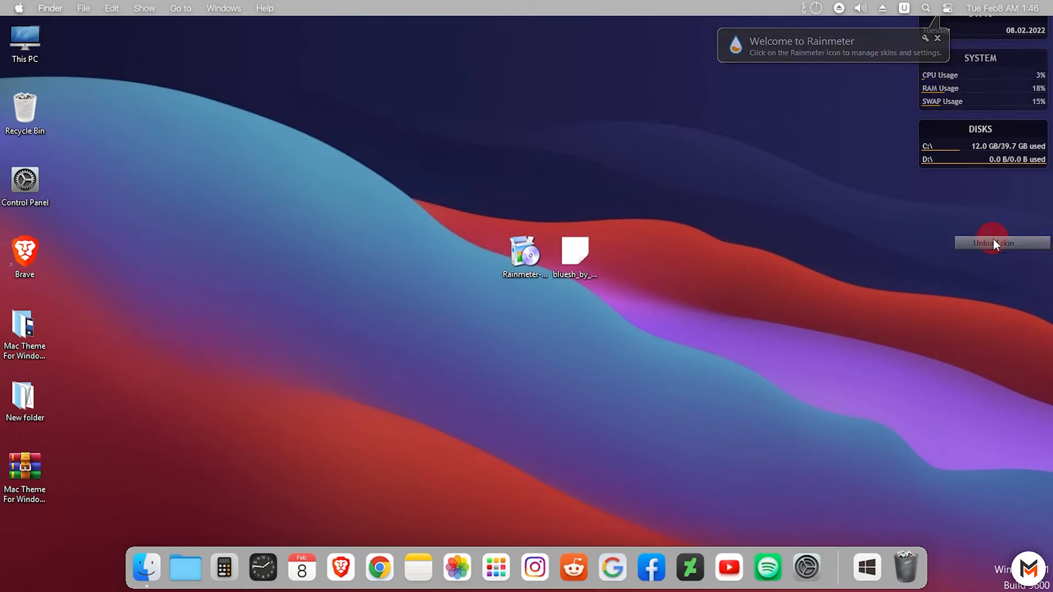
right_click(981, 130)
left_click(1008, 278)
right_click(971, 30)
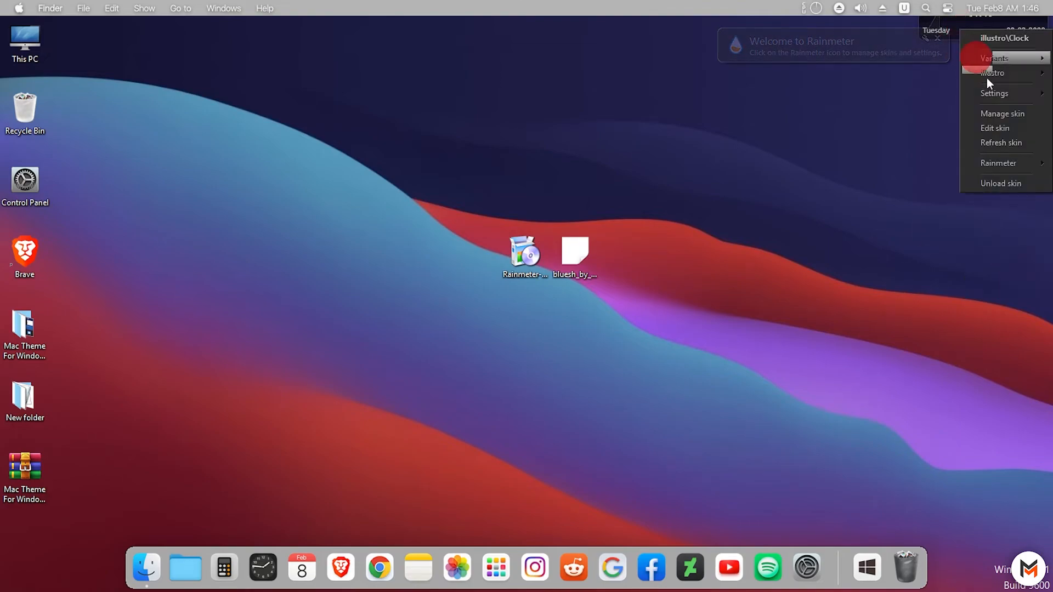
left_click(1009, 188)
left_click(1015, 283)
Install the Bluesh skin package from the desktop and open the Manage Rainmeter window.
right_click(656, 99)
left_click(688, 135)
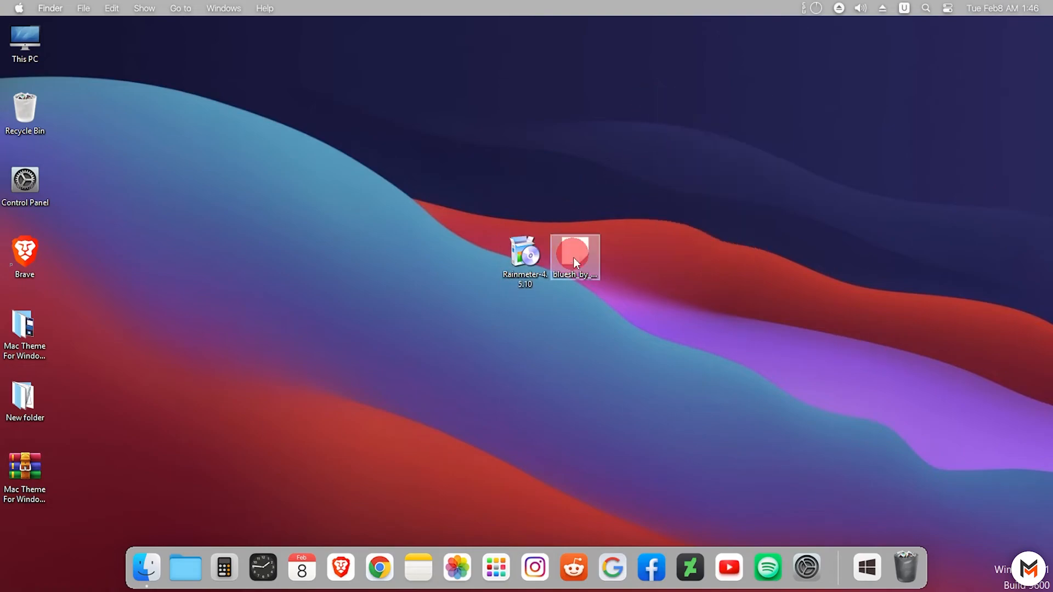
double_click(571, 254)
left_click(566, 432)
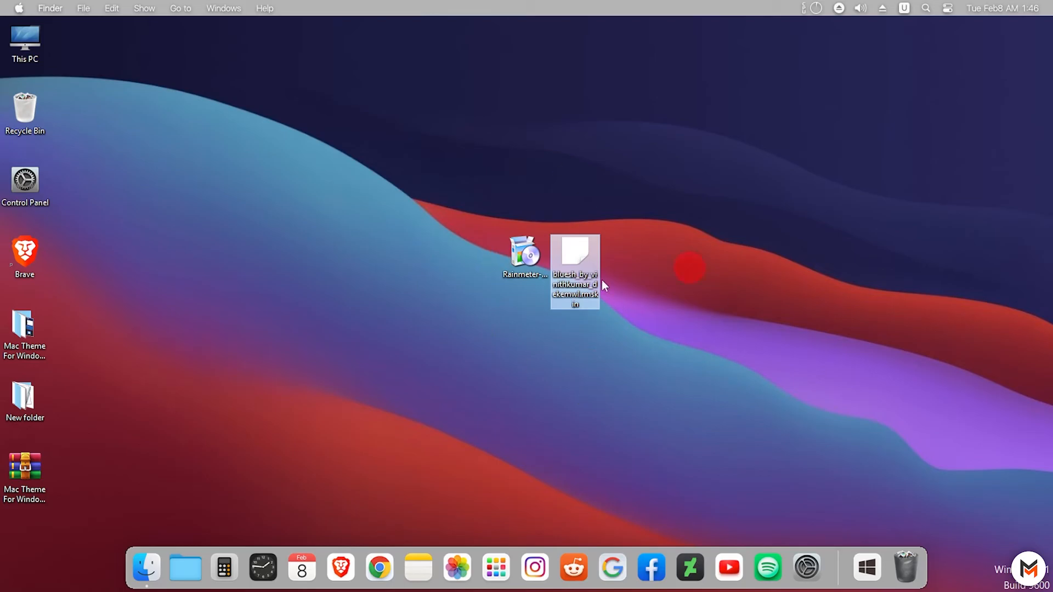
left_click(862, 565)
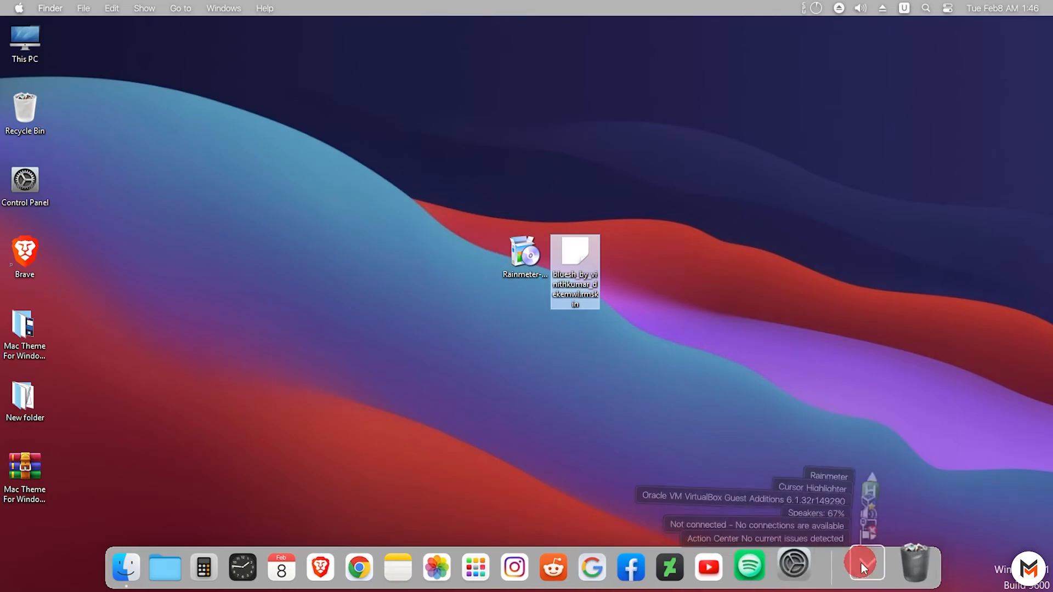
left_click(884, 393)
Hide the desktop icons.
right_click(893, 96)
mouse_move(918, 104)
left_click(849, 191)
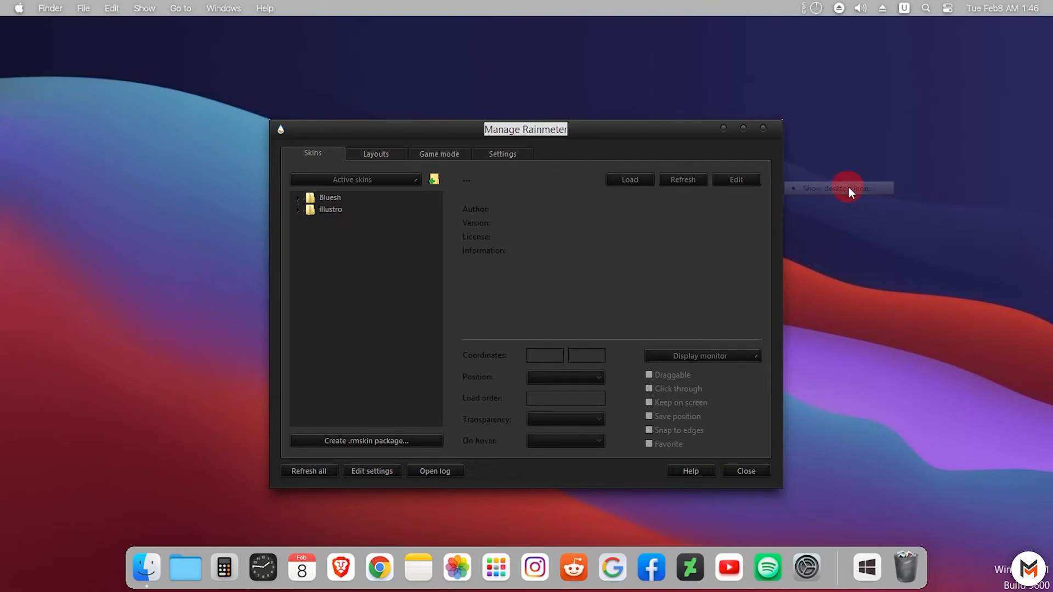
Load the Animation.ini skin from Bluesh's Animation folder.
left_click(298, 210)
left_click(298, 209)
left_click(298, 198)
double_click(331, 212)
left_click(332, 220)
left_click(614, 183)
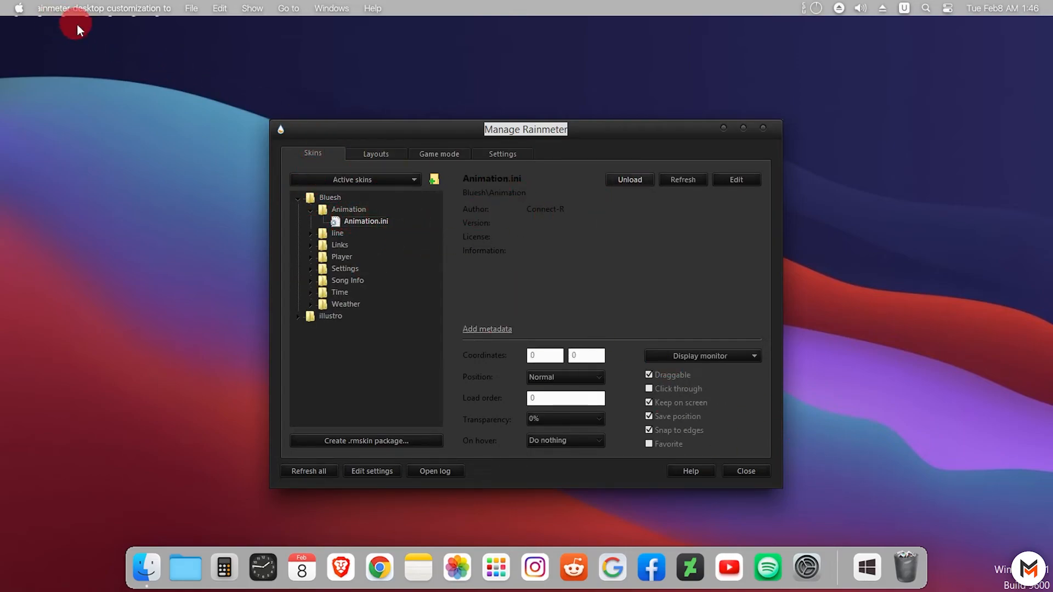
Reload the Animation skin and move it to the desktop's lower-left area, at about coordinates 66, 734.
left_click(85, 9)
left_click(83, 53)
left_click(16, 13)
left_click(180, 78)
left_click(364, 221)
left_click(640, 180)
left_click(640, 180)
left_click_drag(40, 18, 86, 495)
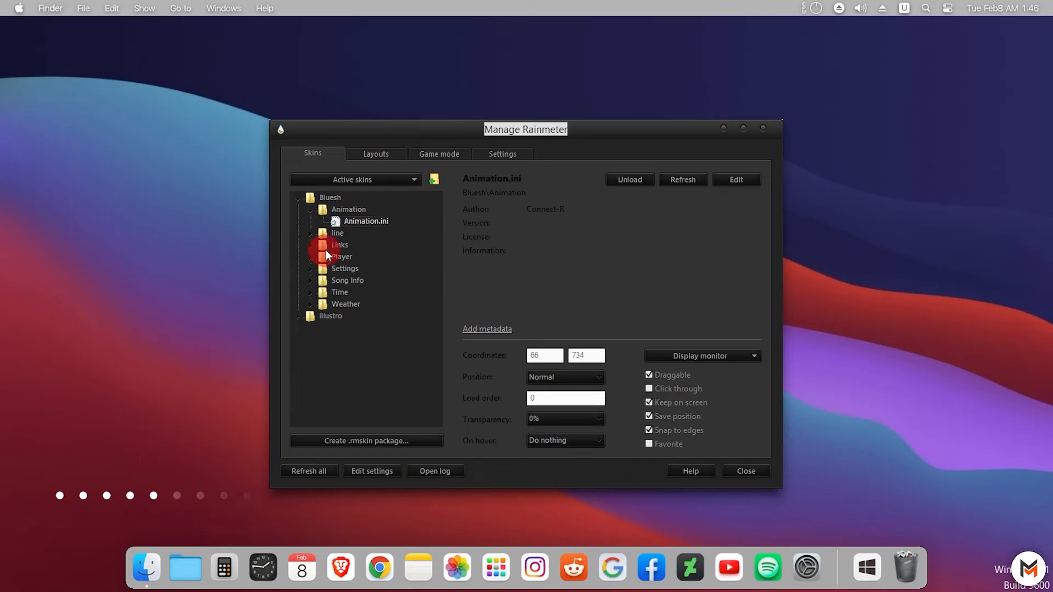
Load the Song Info.ini skin from Bluesh and place it just above the animation dots, at about coordinates 83, 657.
left_click(310, 280)
left_click(360, 290)
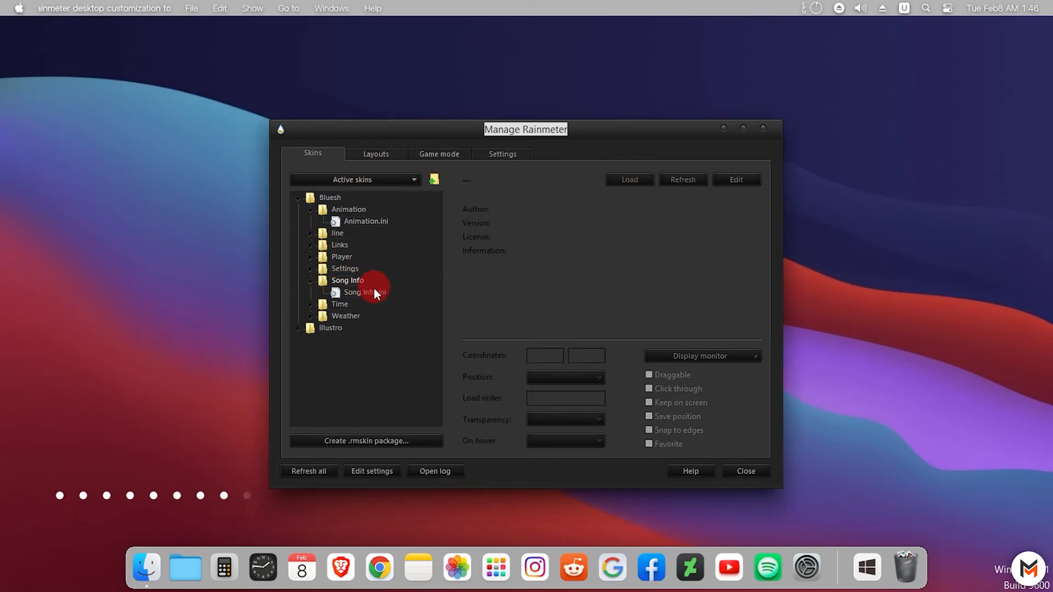
left_click(367, 291)
left_click(629, 180)
left_click_drag(41, 32, 101, 456)
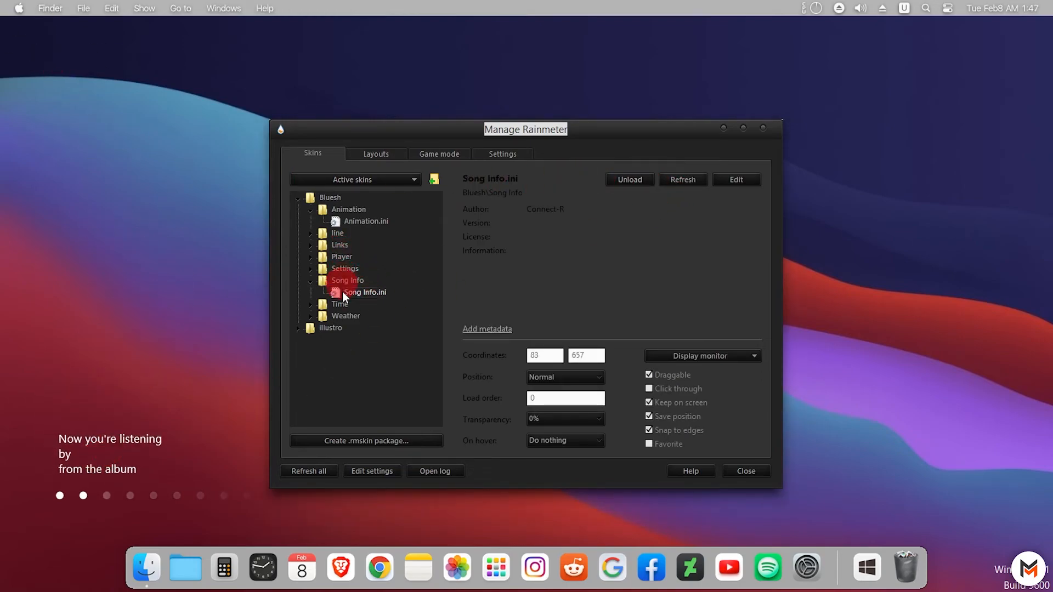
Load the Time.ini skin from Bluesh, place it above the song info text, and close the Manage Rainmeter window.
left_click(311, 304)
left_click(347, 316)
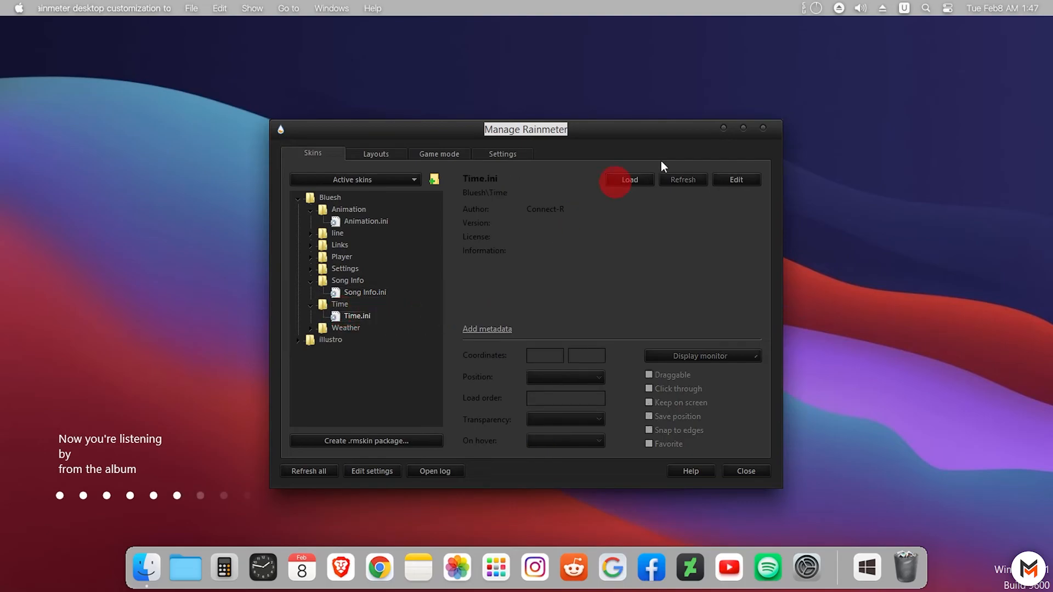
left_click(630, 180)
left_click_drag(110, 94, 288, 353)
left_click(747, 467)
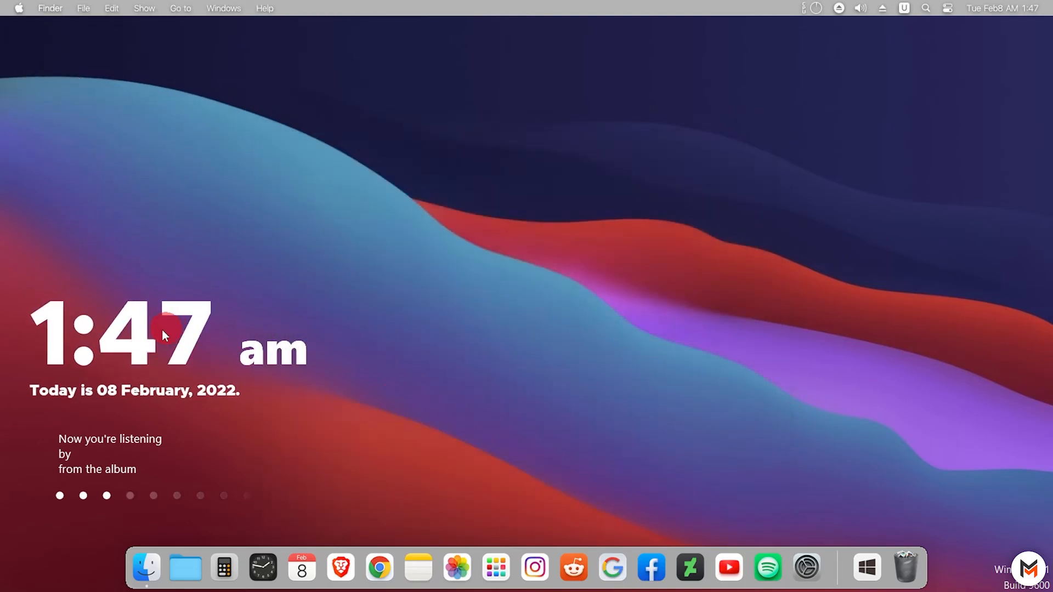
Left-align the clock, song info text and animation dots on the desktop in one tightly stacked group.
left_click_drag(162, 330, 211, 360)
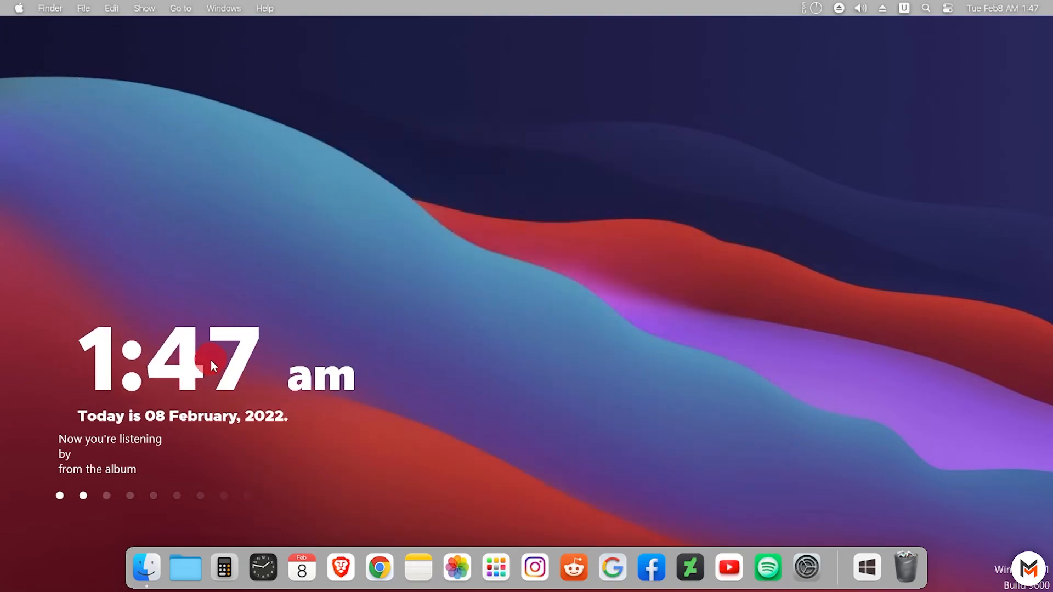
mouse_move(120, 443)
left_mouse_down()
mouse_move(141, 436)
mouse_move(133, 458)
left_mouse_up()
left_click_drag(125, 496, 146, 482)
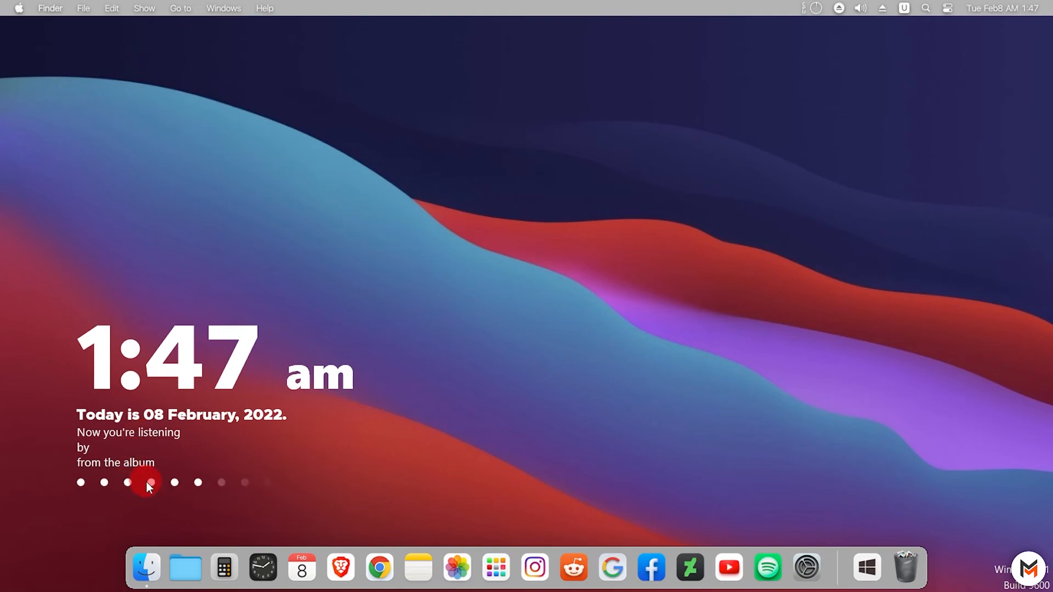
Turn off the Draggable setting for the Time, Song Info and Animation skins to lock them in place.
right_click(239, 338)
mouse_move(301, 403)
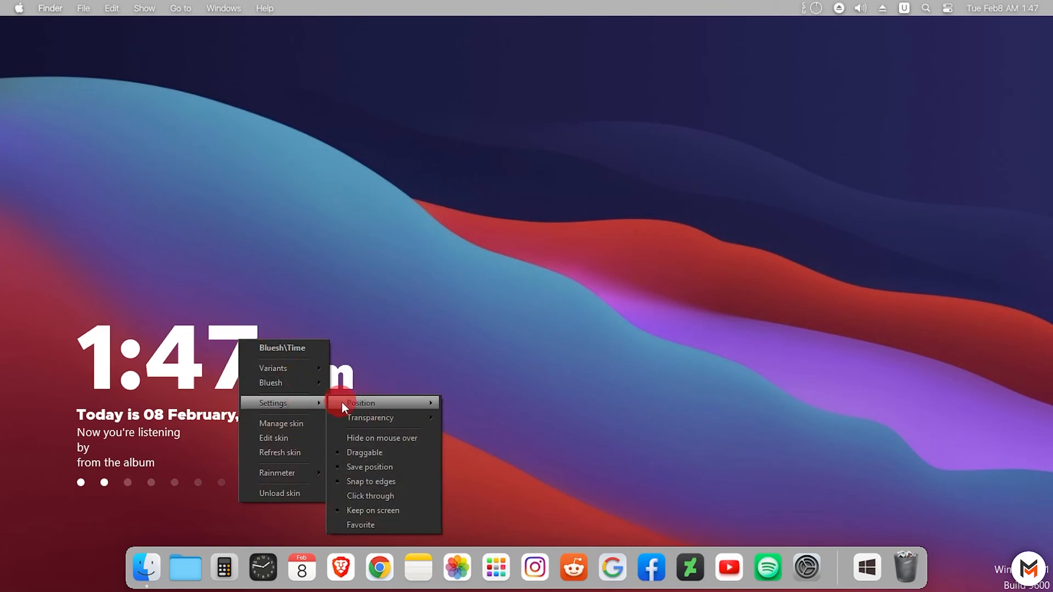
left_click(383, 452)
right_click(137, 435)
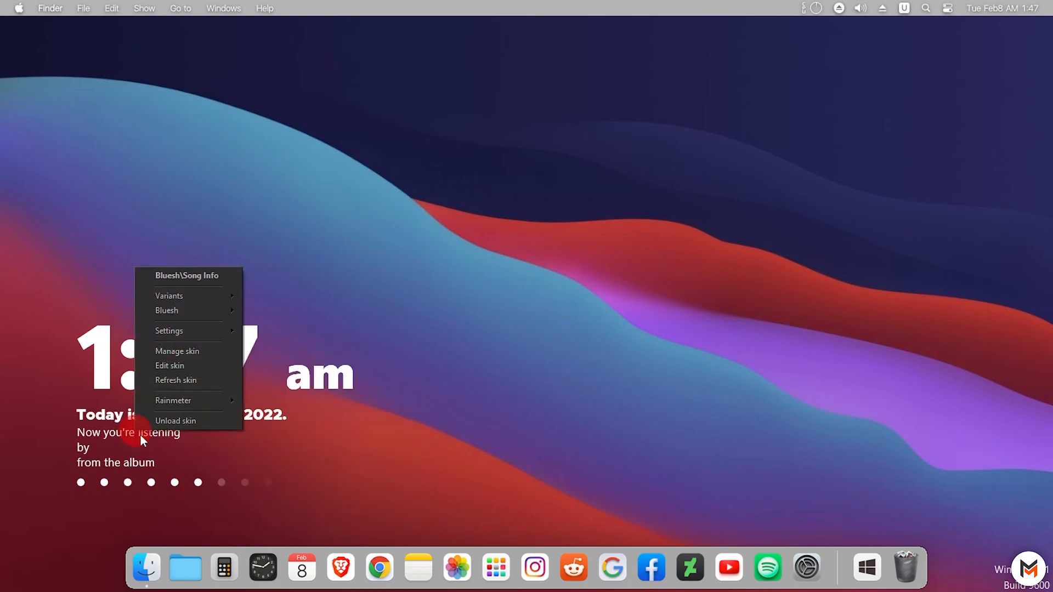
mouse_move(199, 332)
left_click(285, 380)
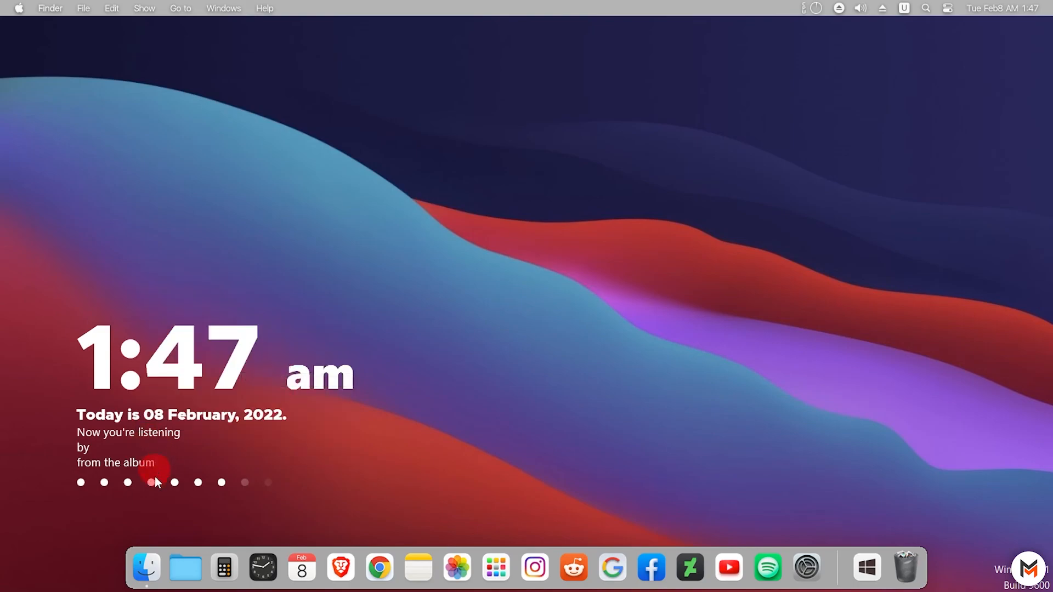
right_click(155, 476)
mouse_move(226, 386)
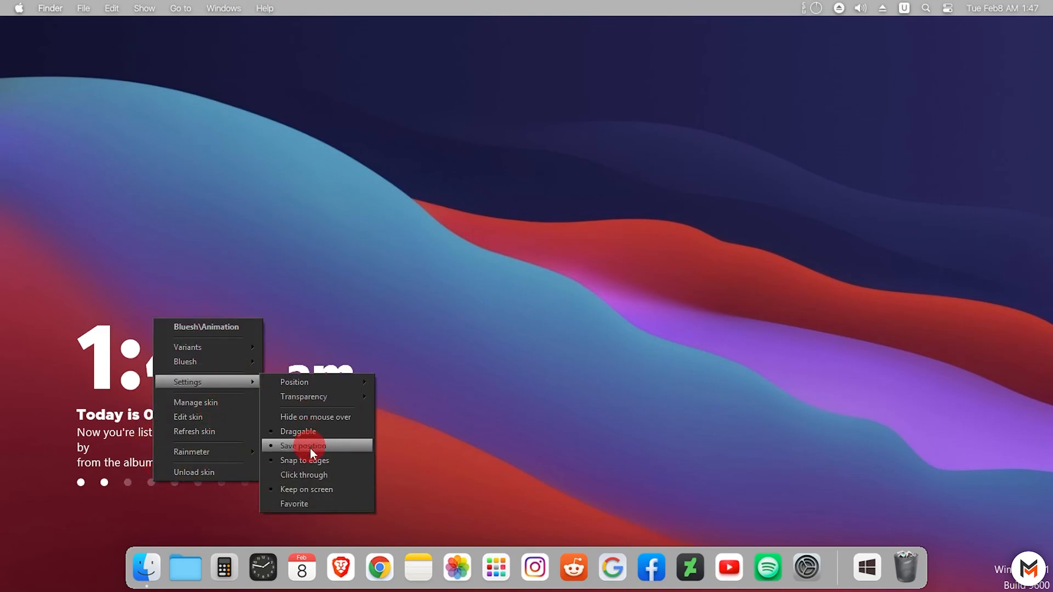
left_click(311, 434)
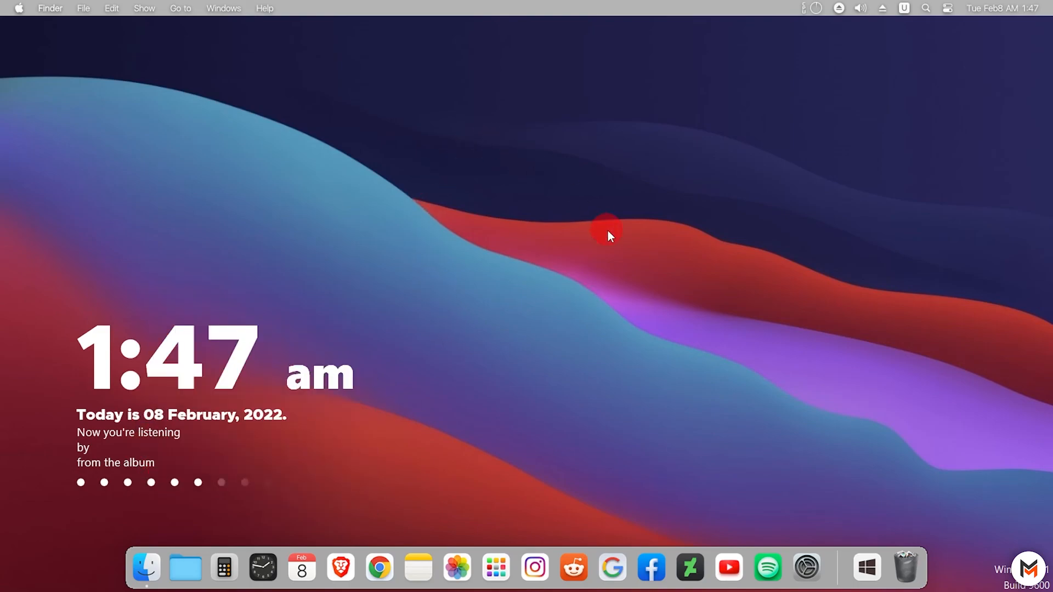